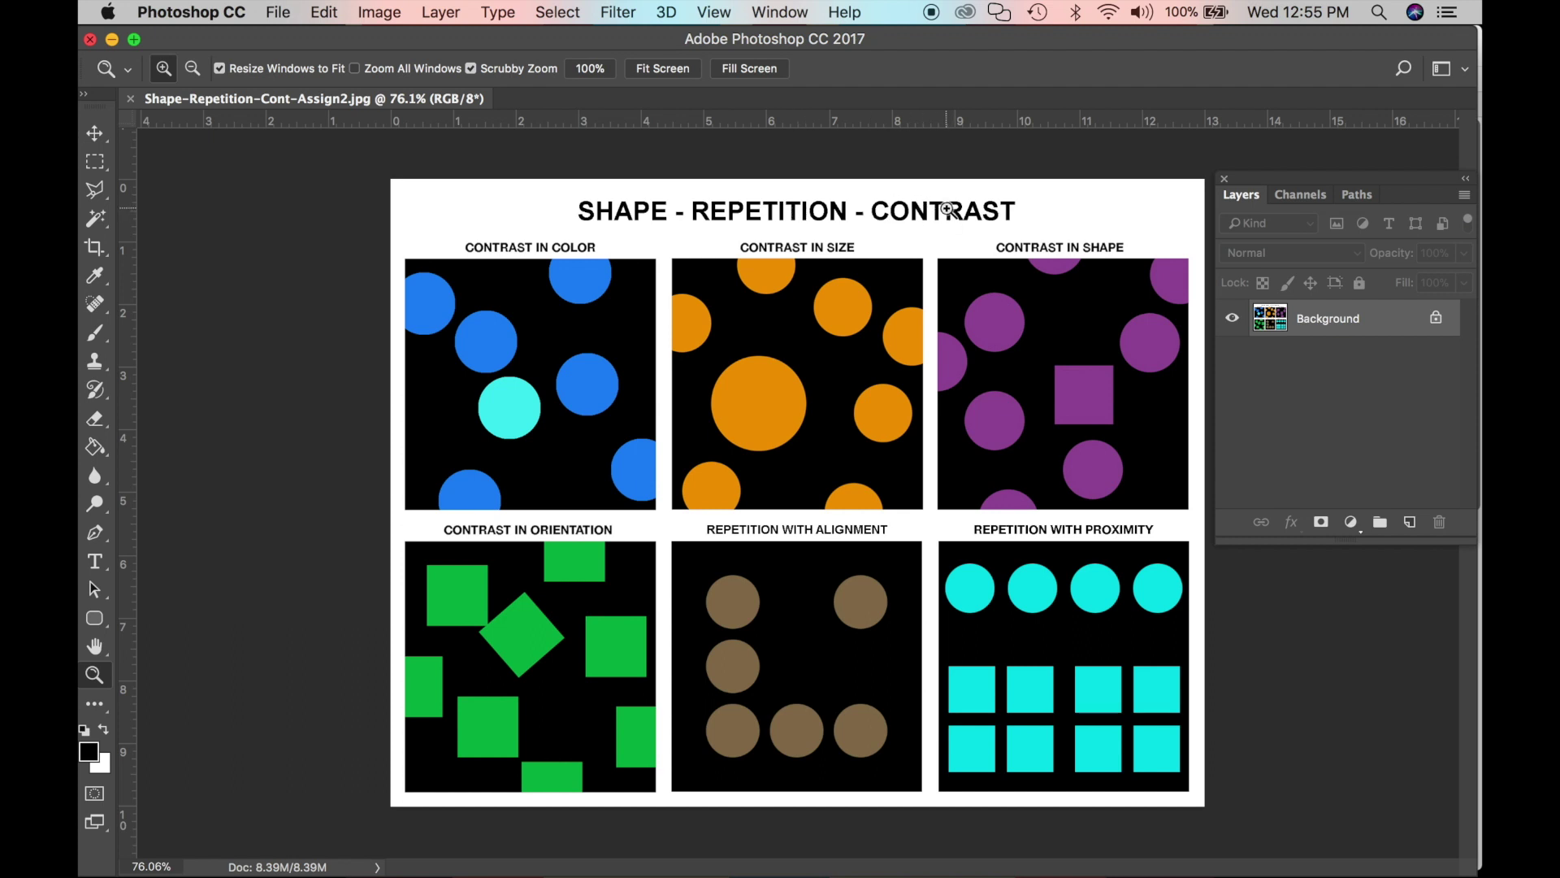
Start a new document in inches, with 4 for both width and height and a resolution of 150 pixels/inch.
key("v")
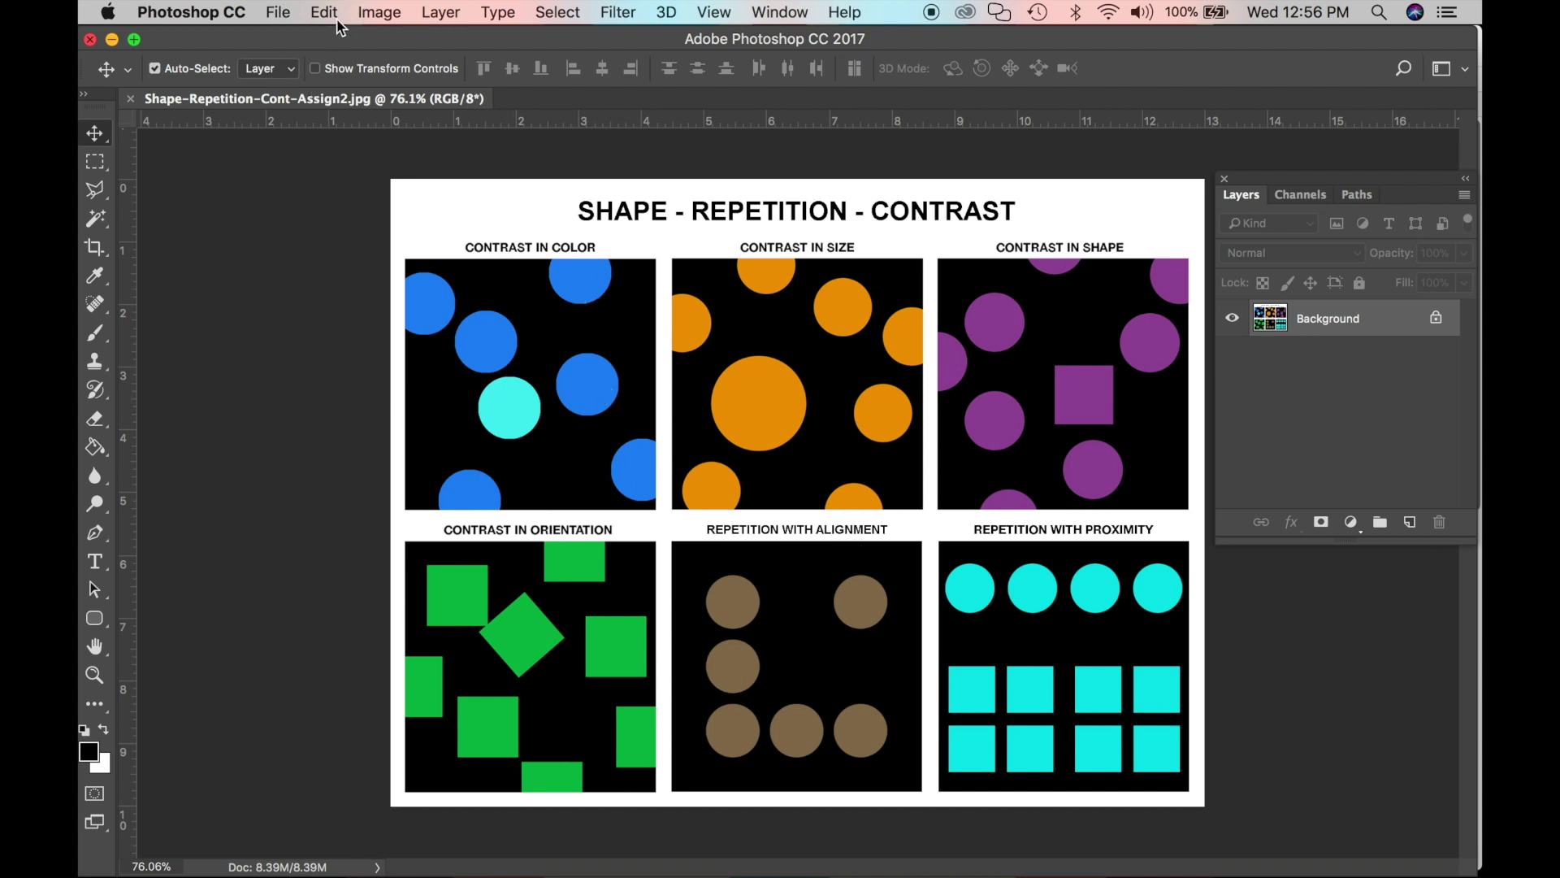
left_click(279, 13)
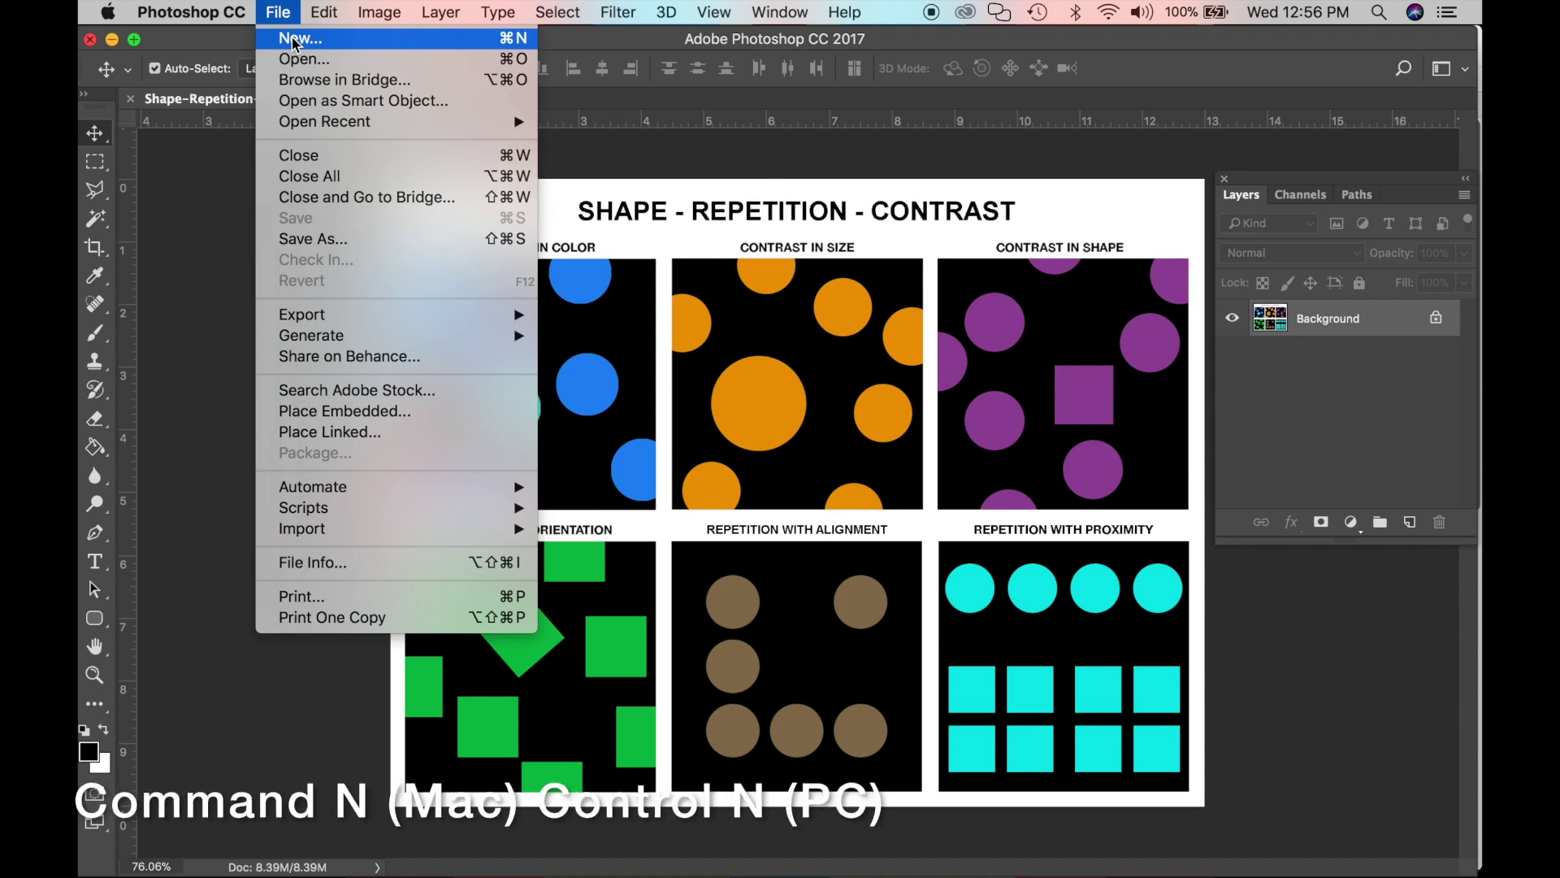
left_click(294, 40)
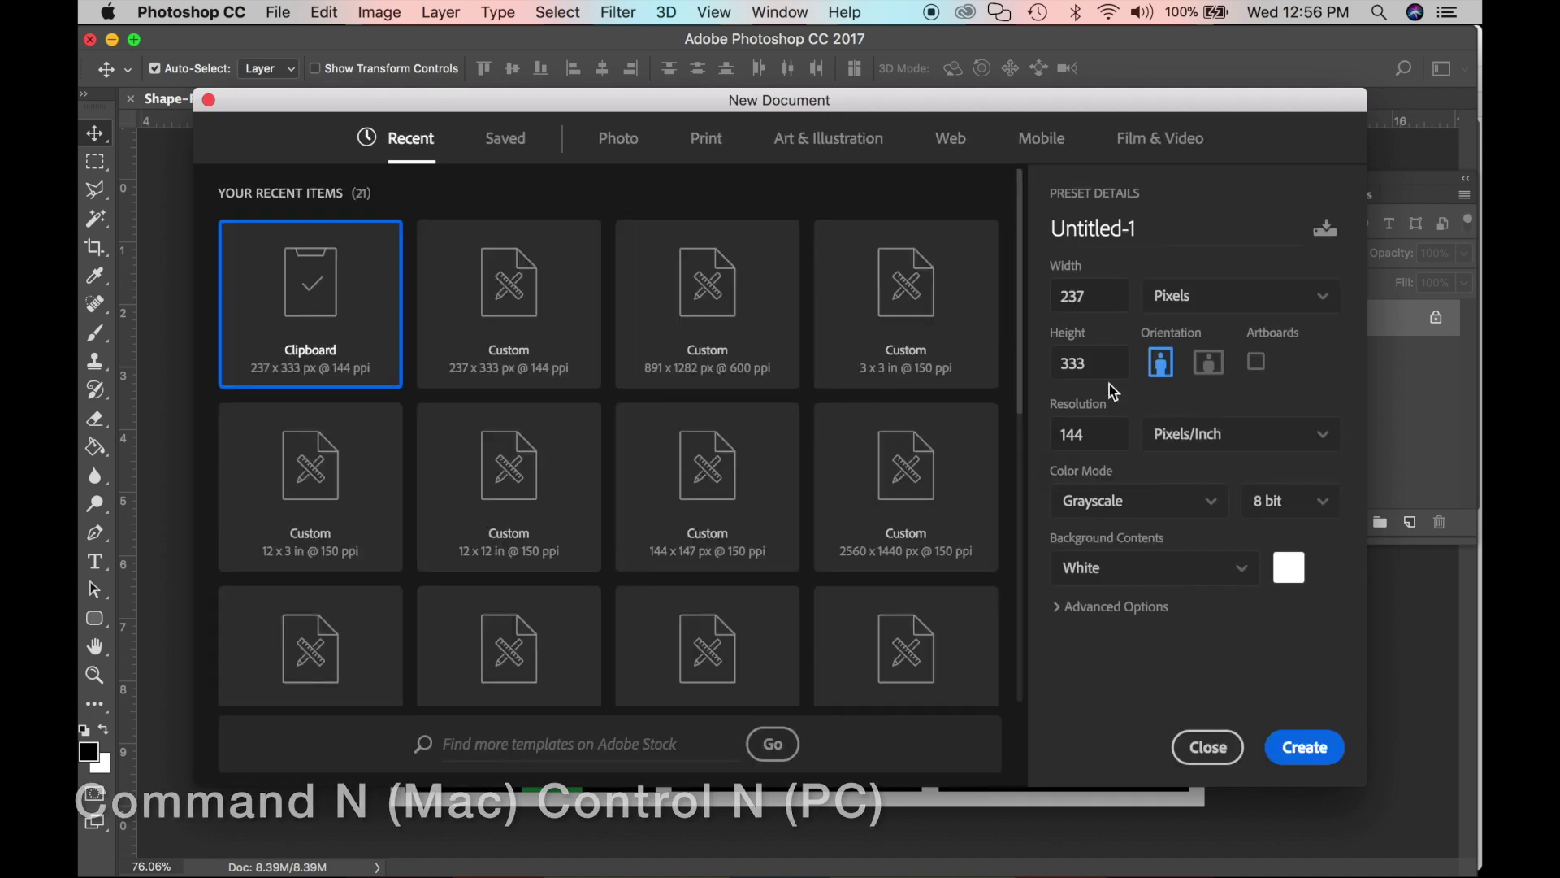
left_click(1329, 301)
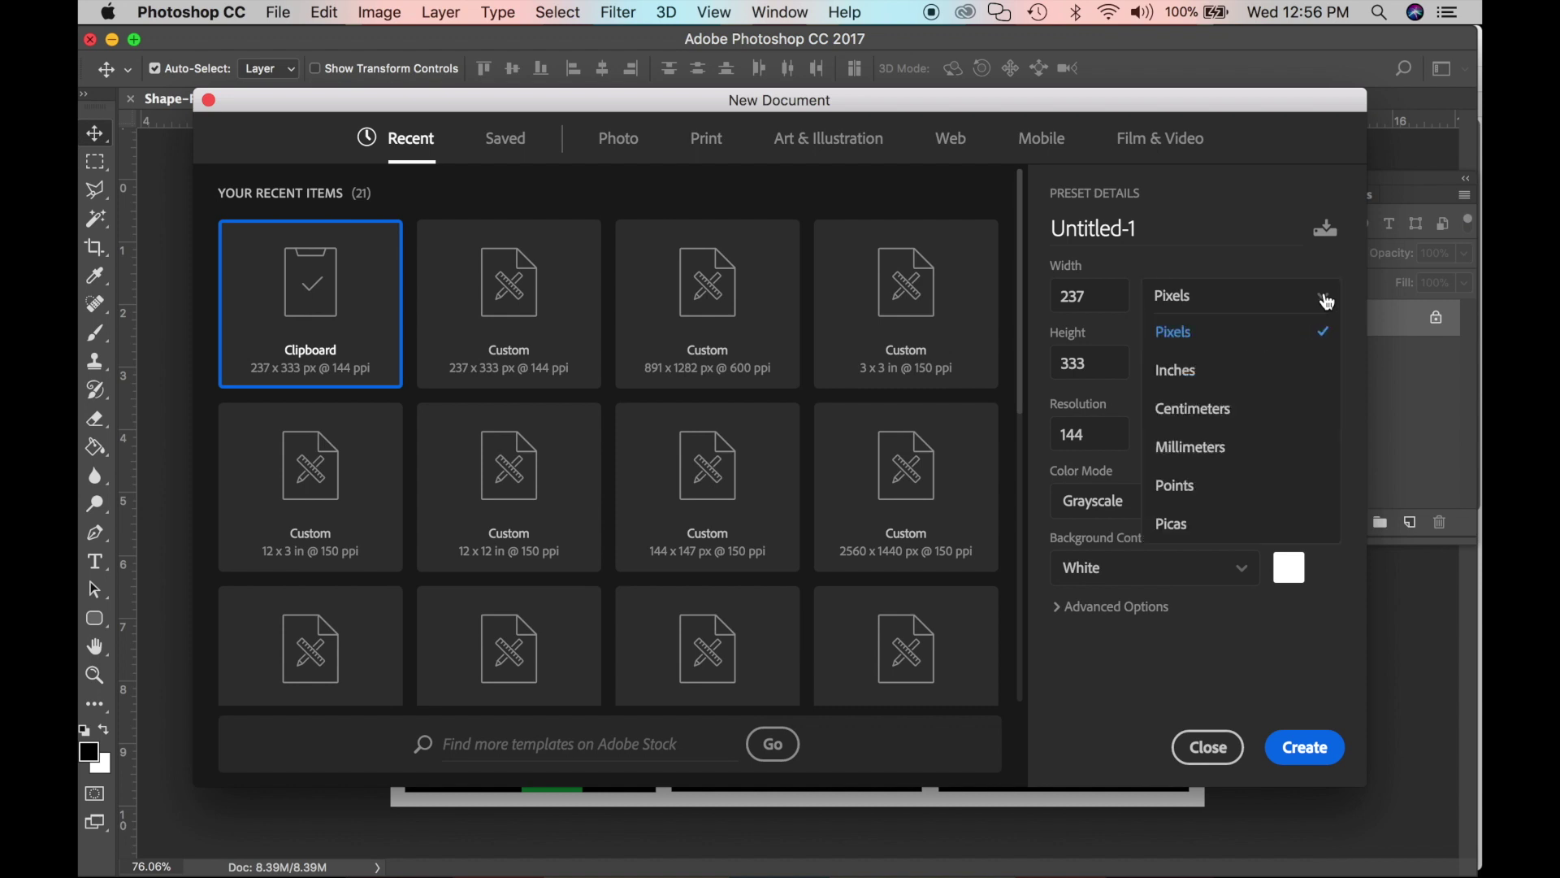
left_click(1187, 373)
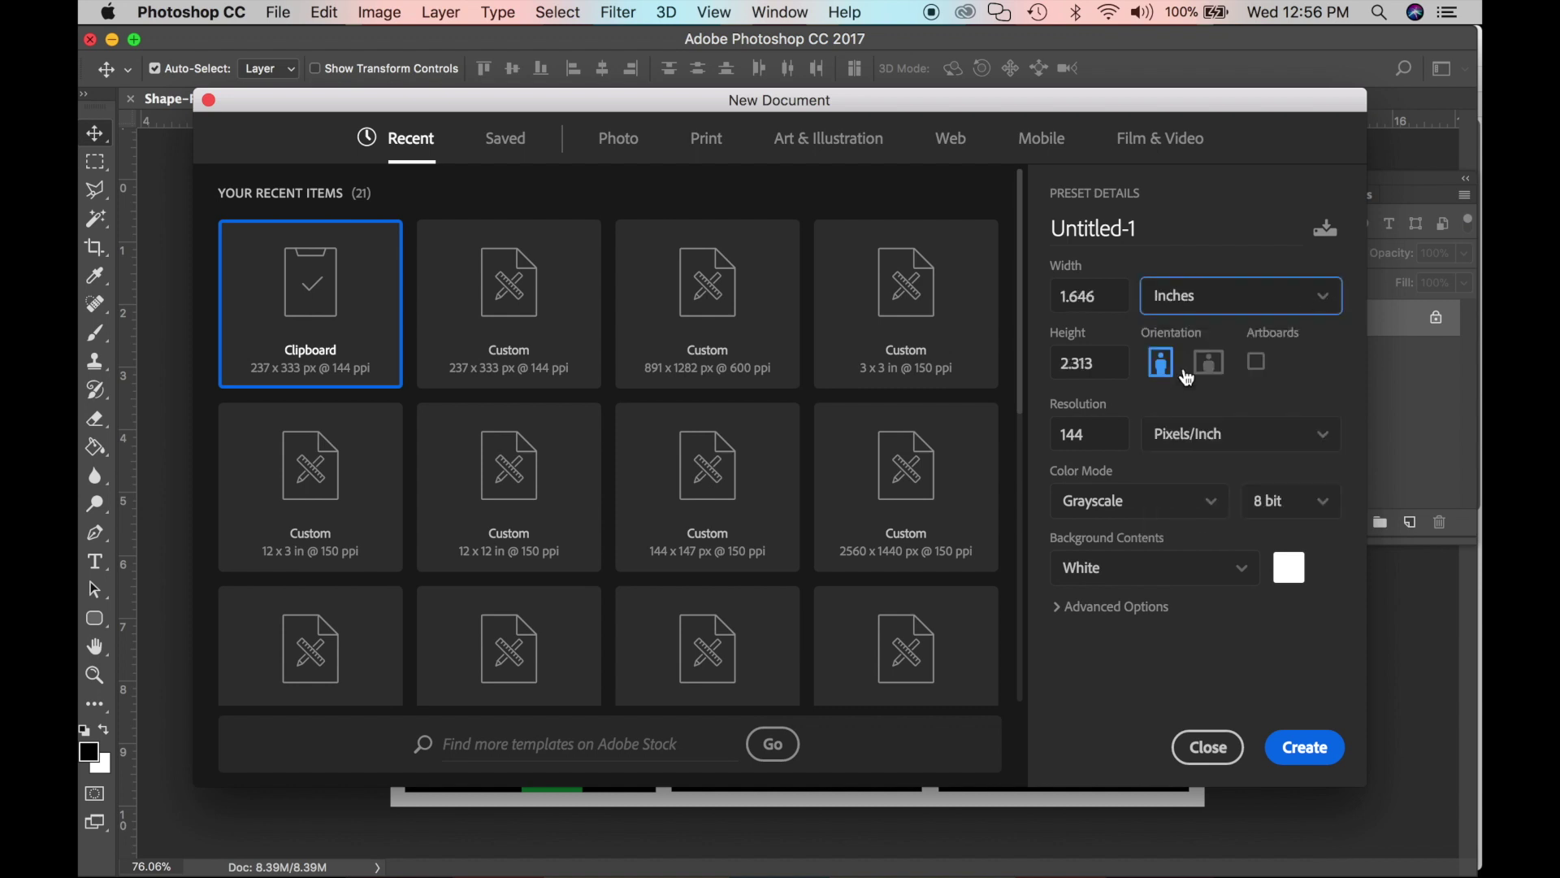
left_click_drag(1096, 296, 1057, 292)
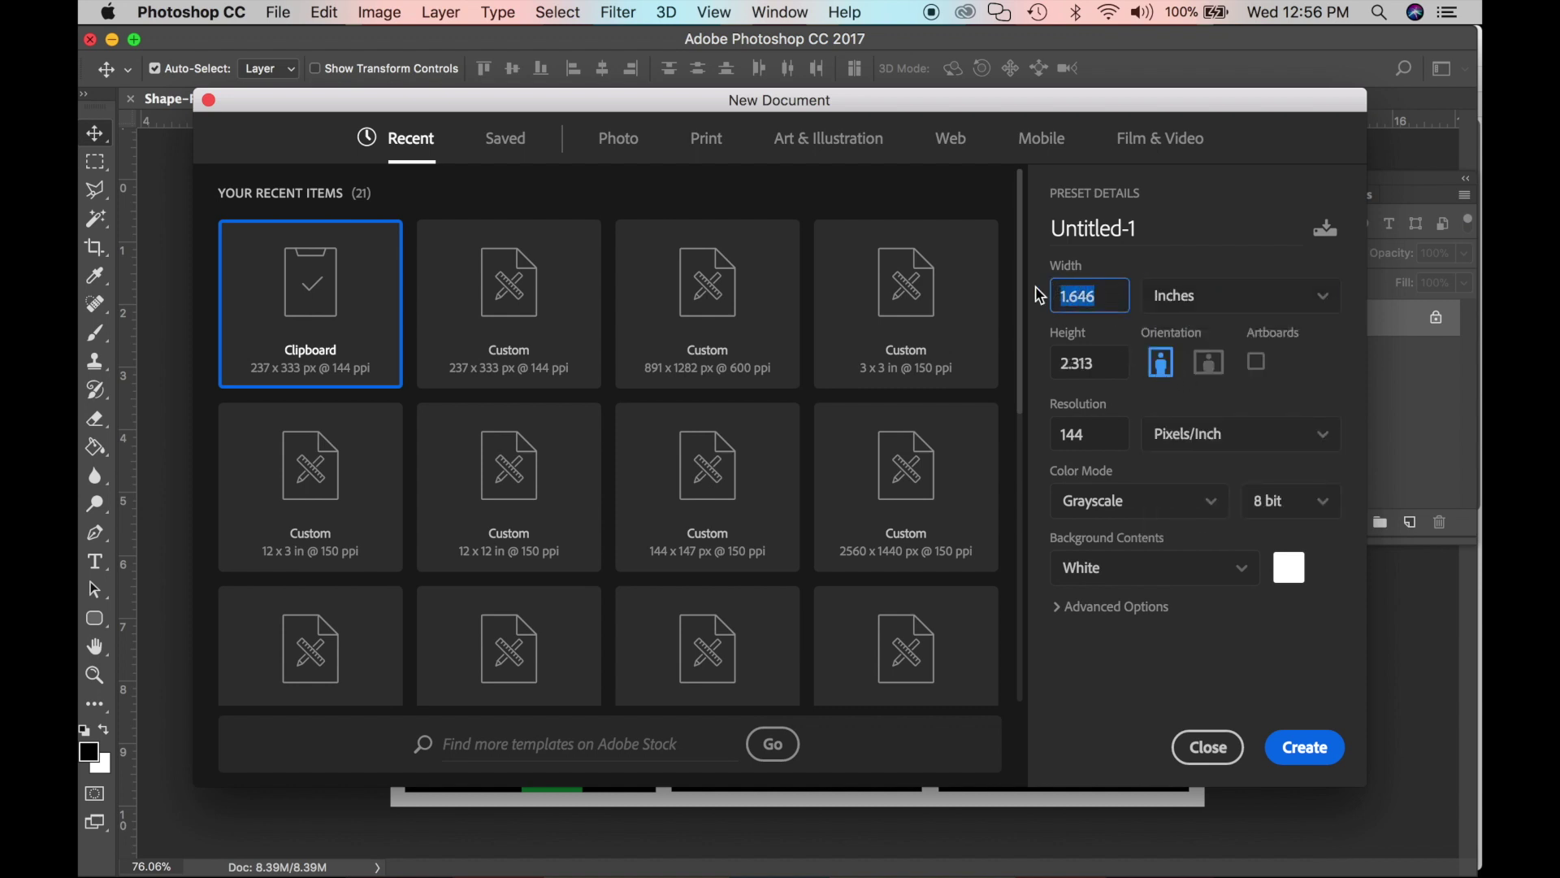
type("4")
key("Tab")
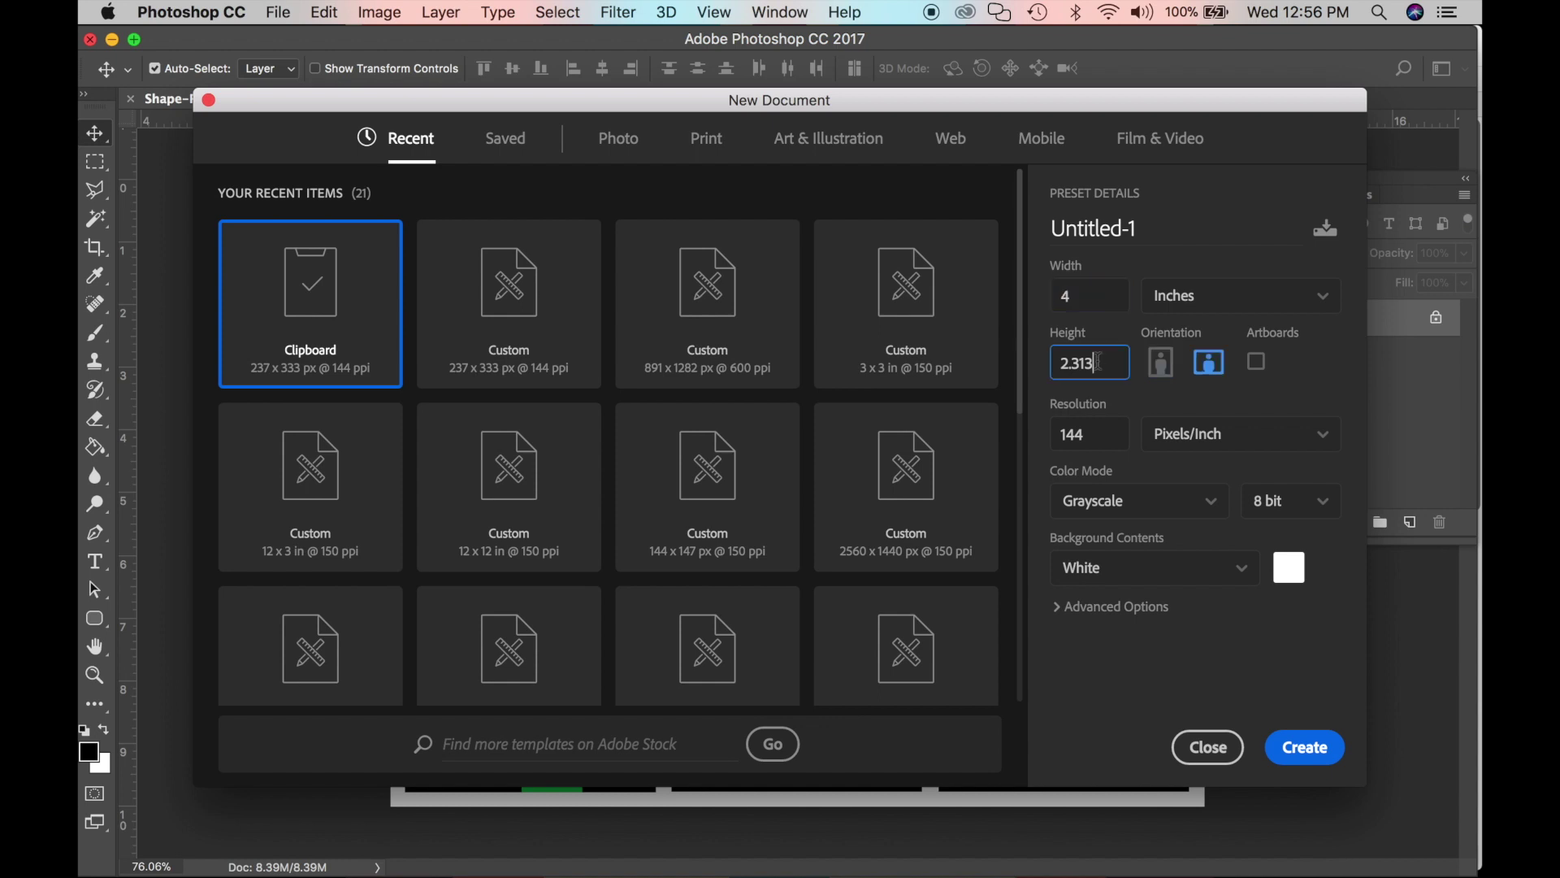
type("4")
left_click_drag(1120, 431, 1043, 435)
type("150")
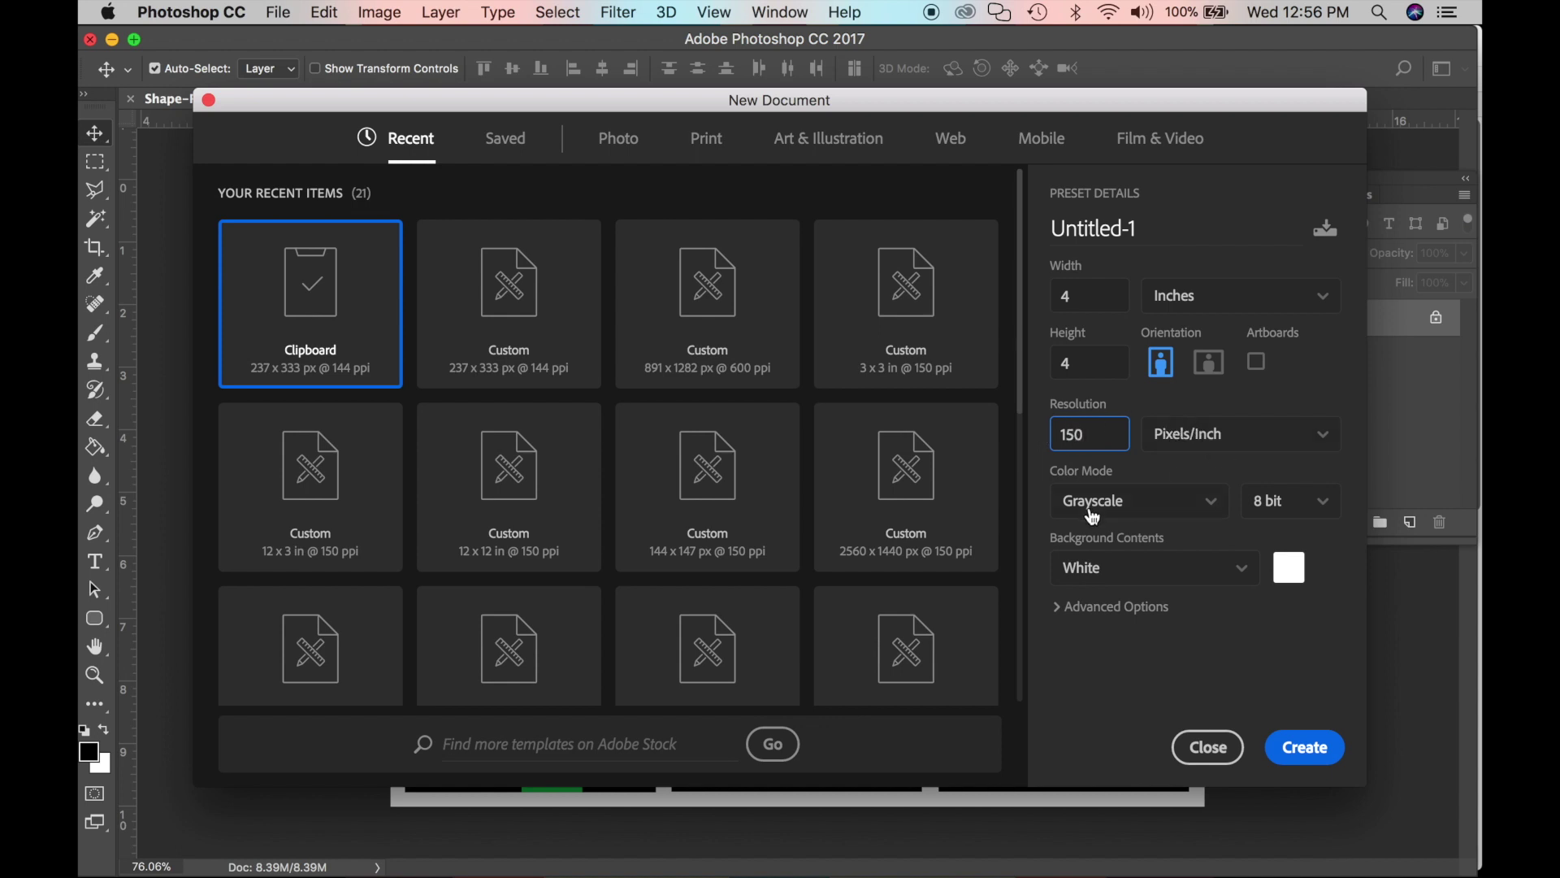
Set the color mode to RGB Color and the background contents to Black, and create the document.
left_click(1221, 510)
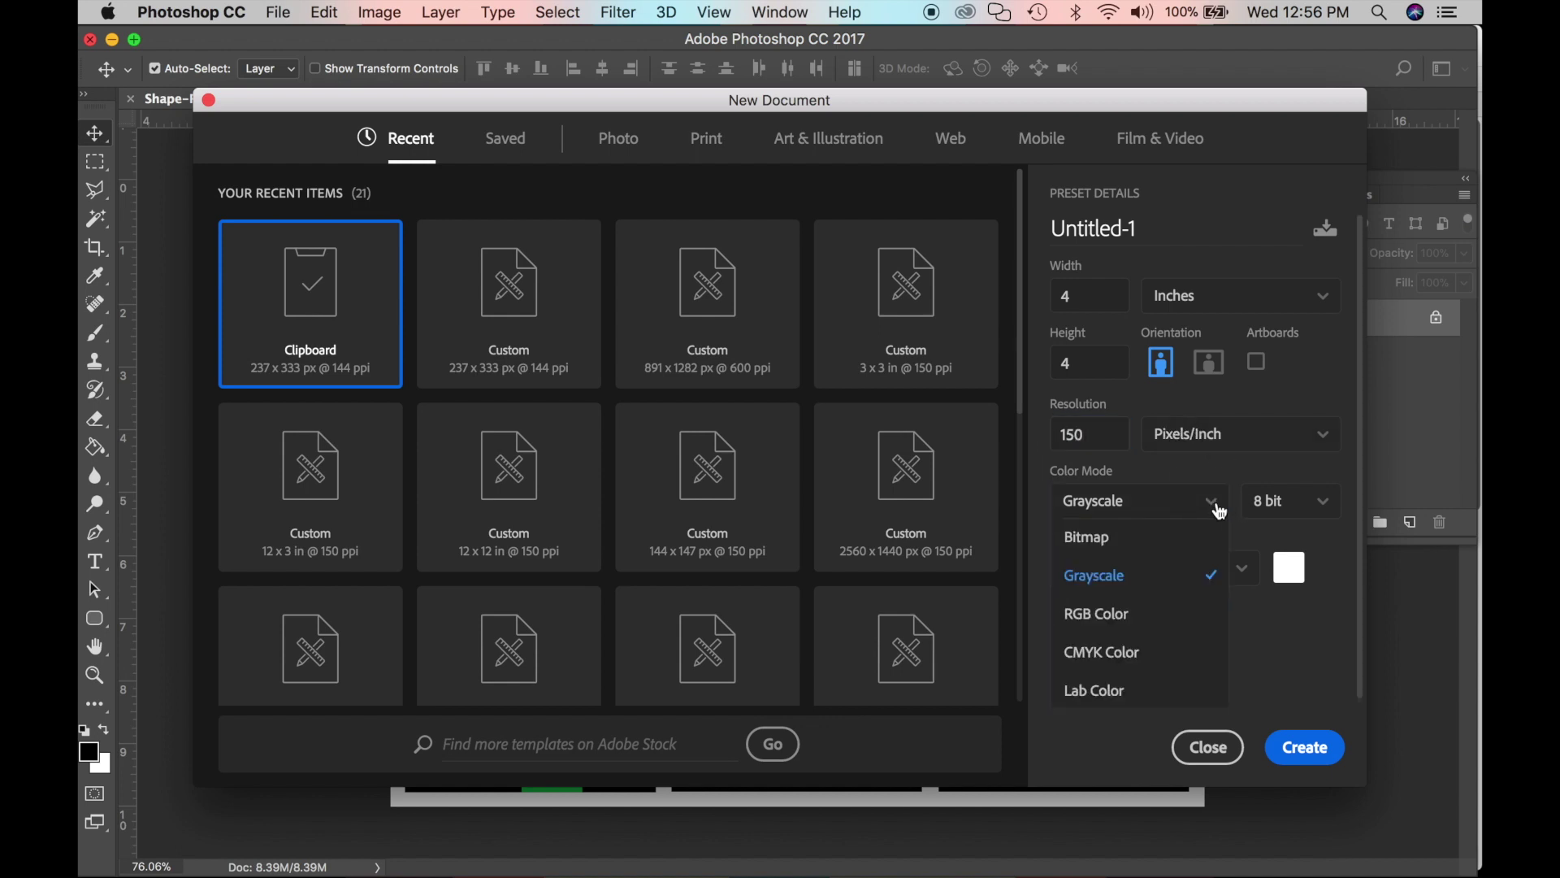
left_click(1118, 619)
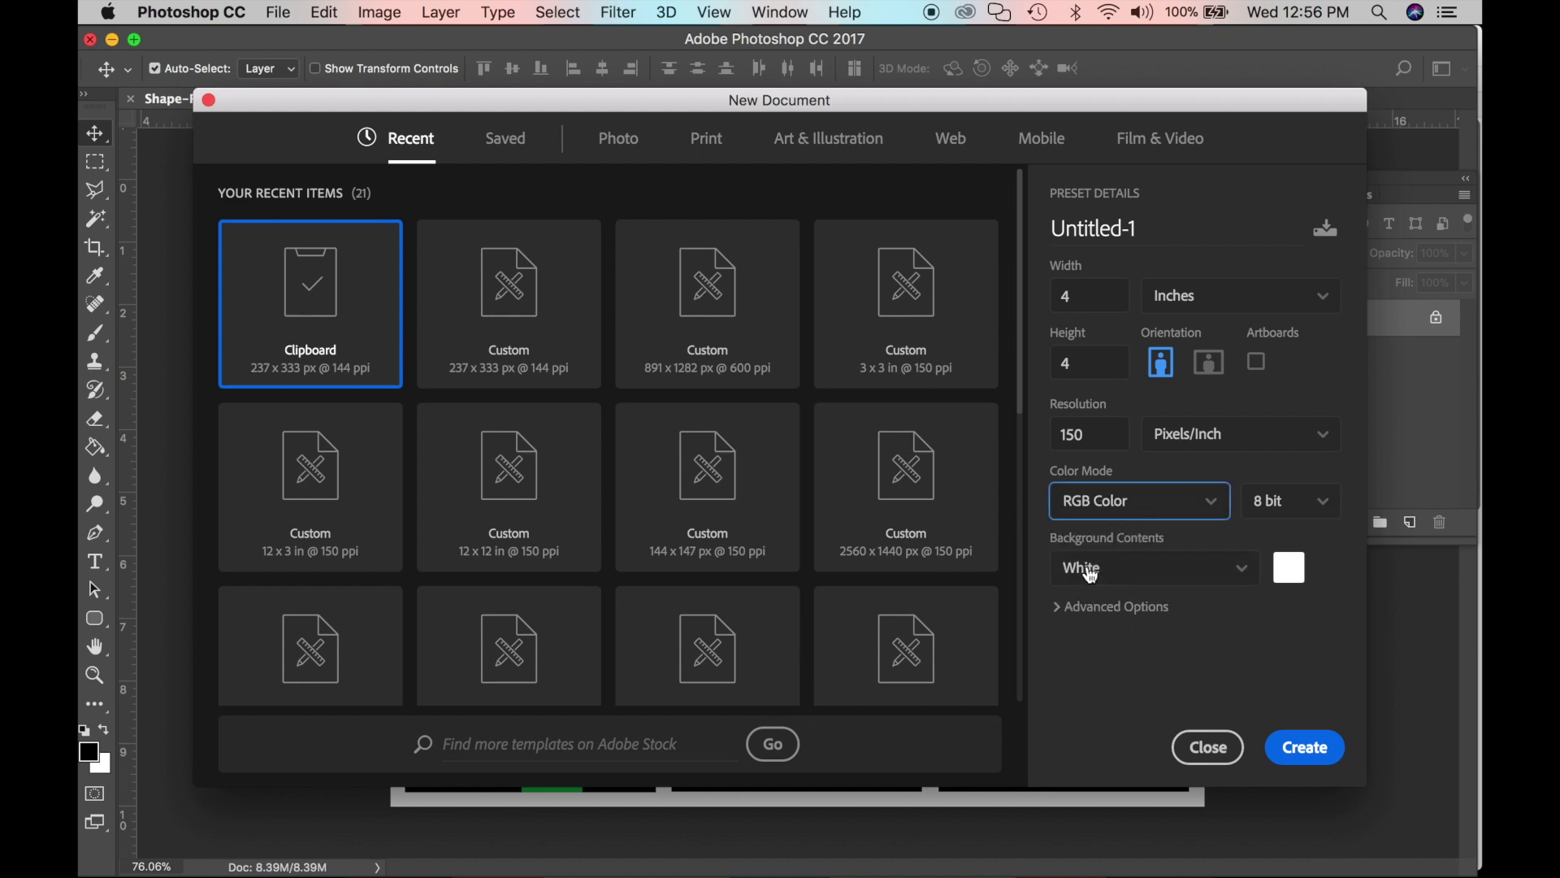
left_click(1243, 574)
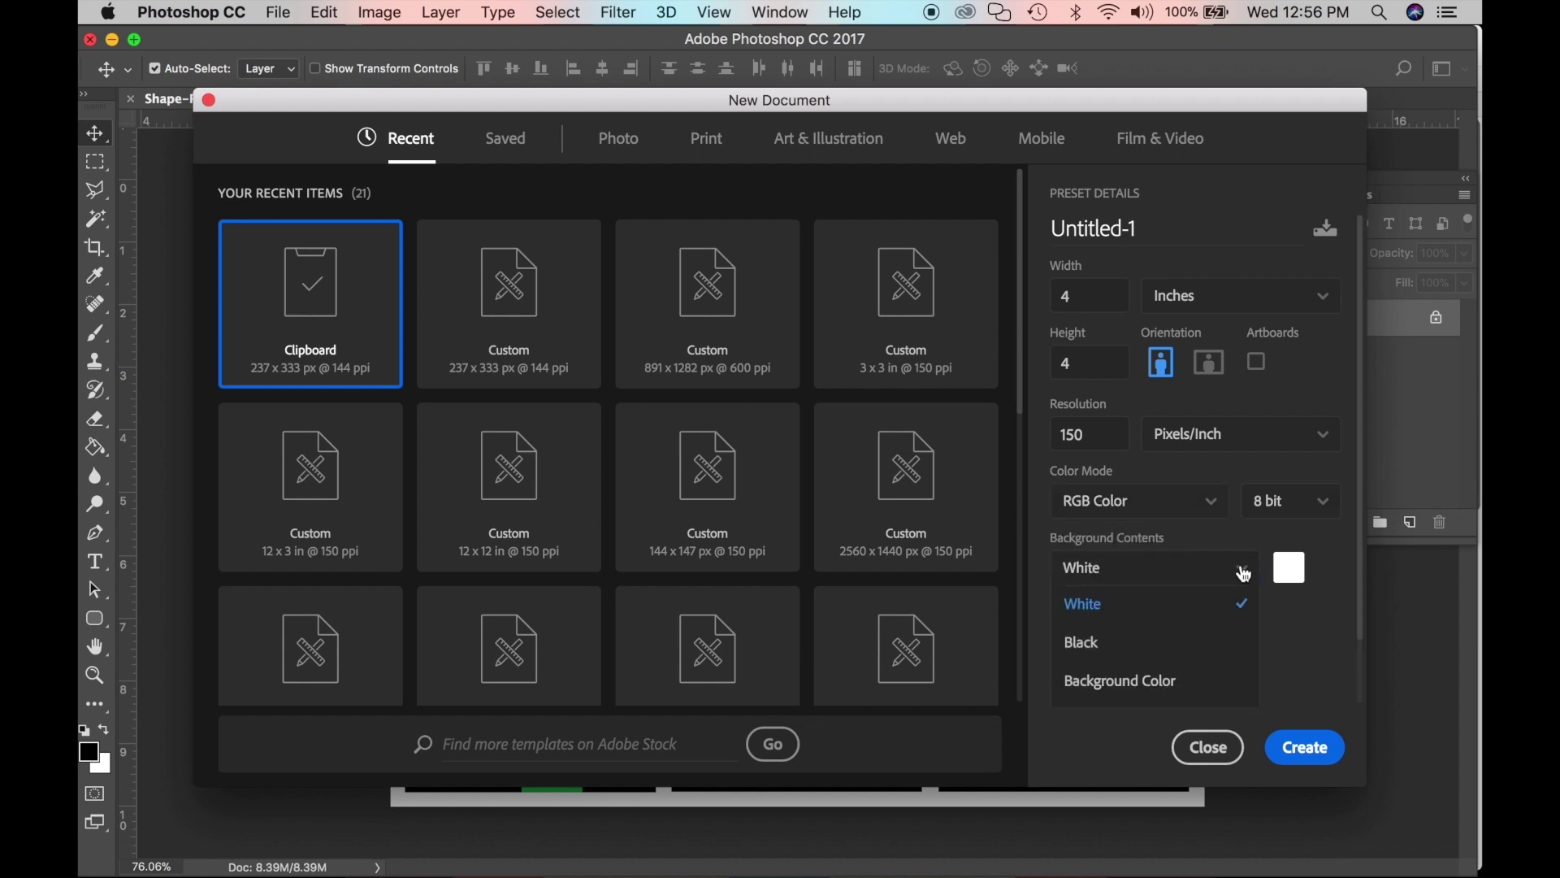
left_click(1090, 643)
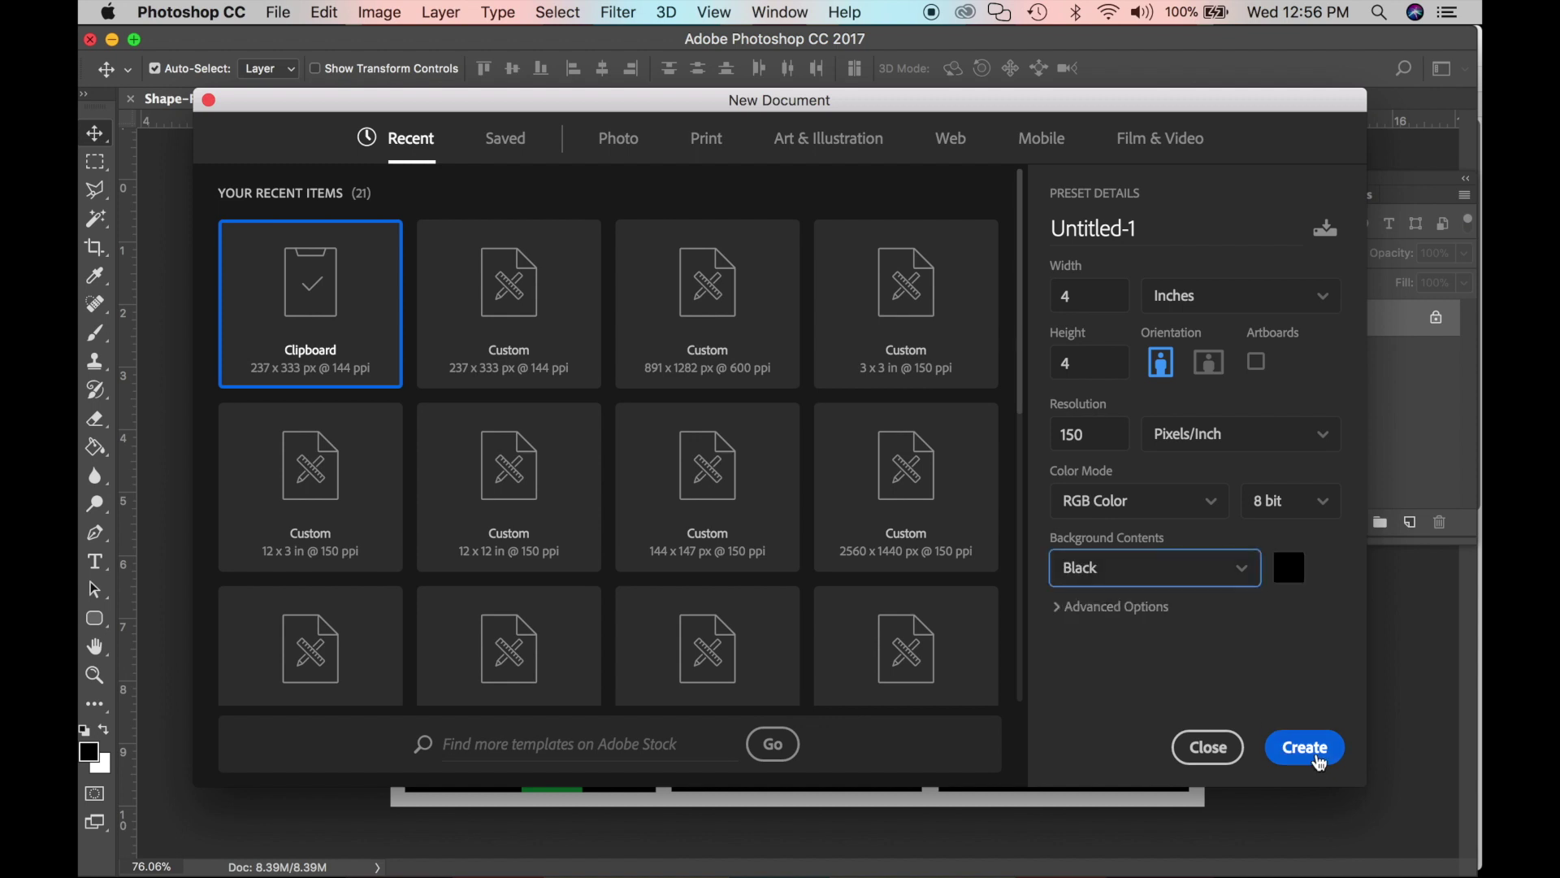
left_click(1318, 749)
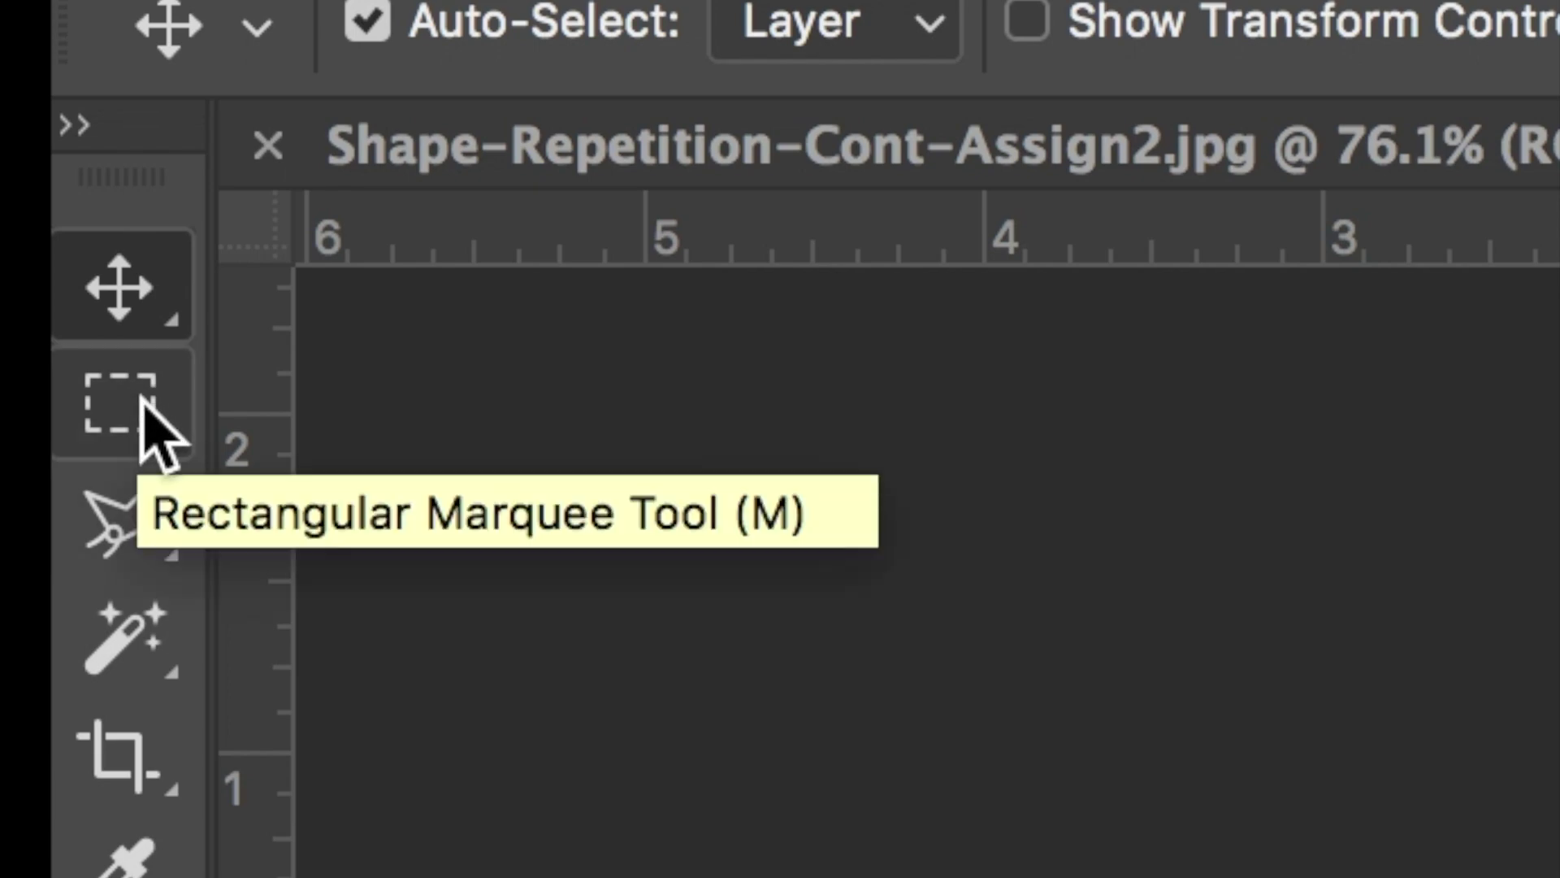
Make a circular selection about 1 inch across near the canvas's upper-left corner with the Elliptical Marquee tool.
left_click(141, 400)
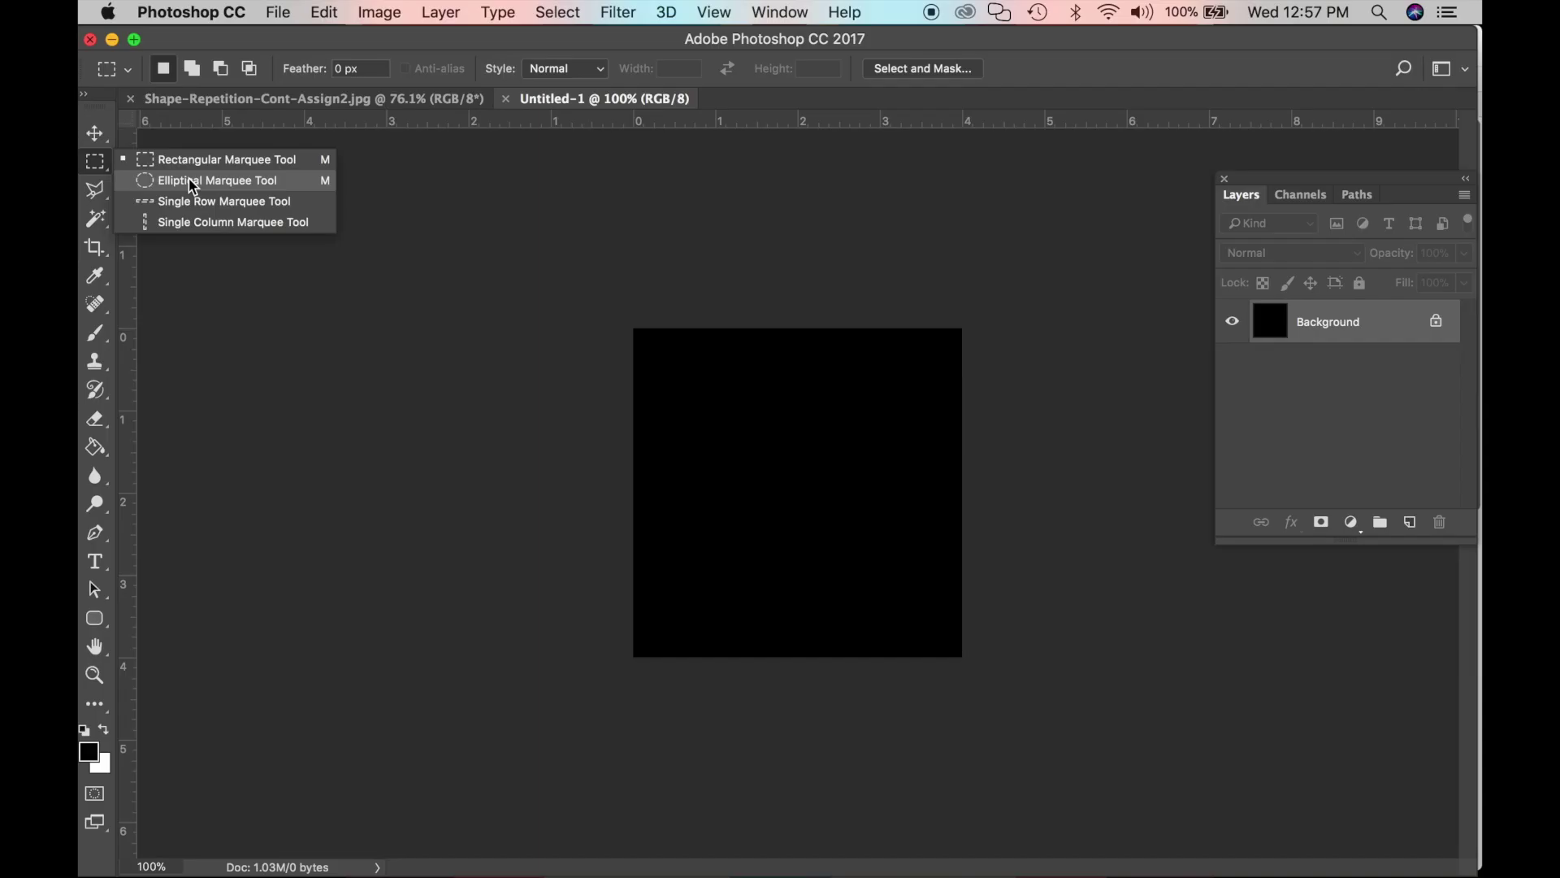
left_click(193, 186)
left_click_drag(692, 373, 730, 432)
left_click(767, 403)
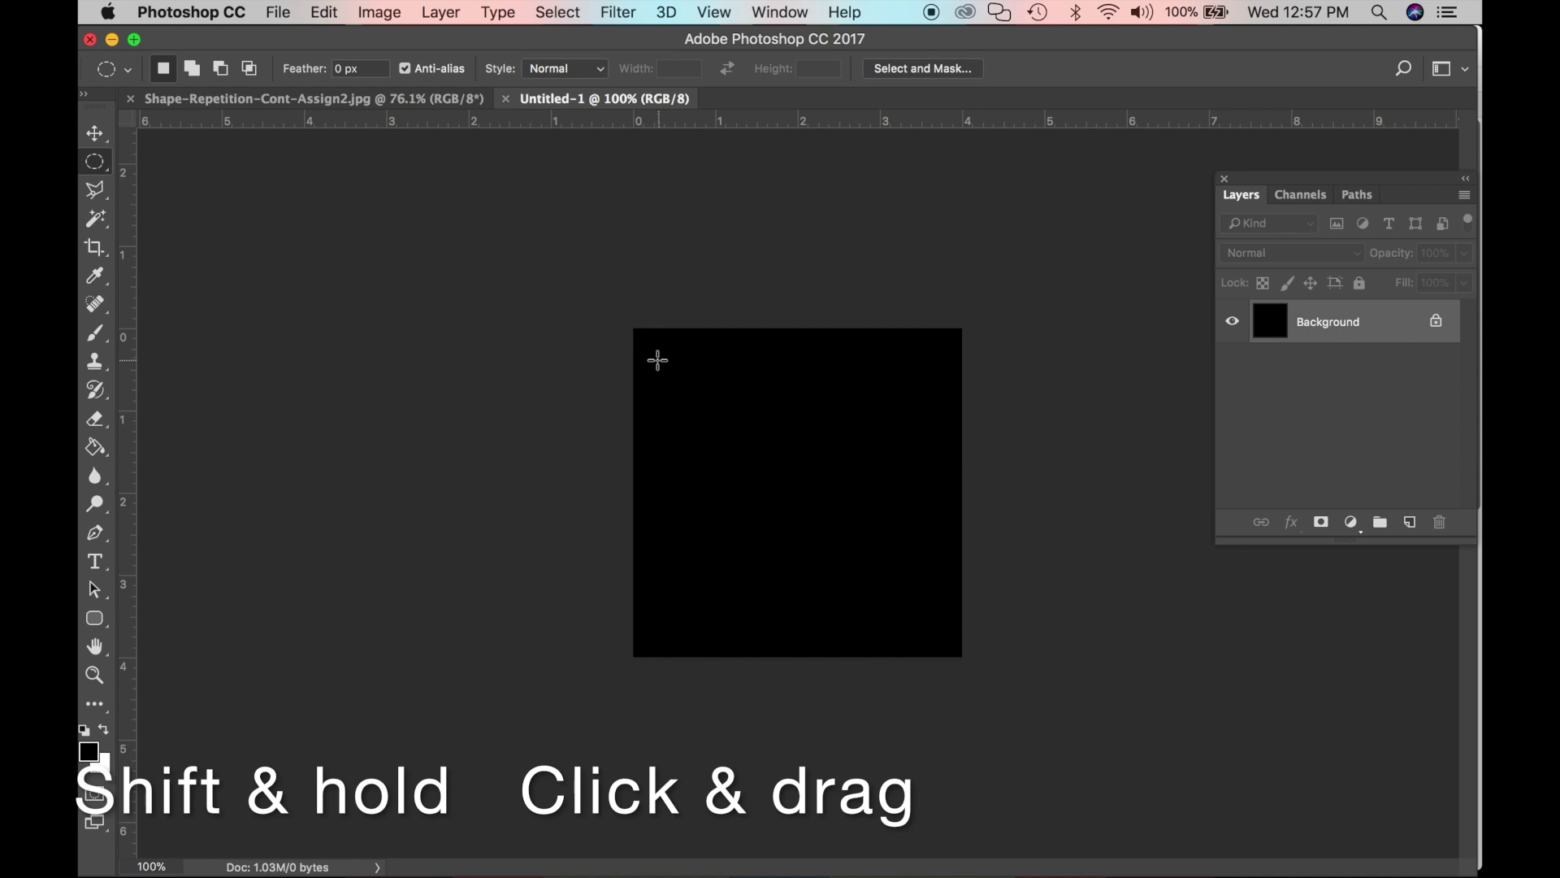
left_click_drag(656, 358, 775, 441)
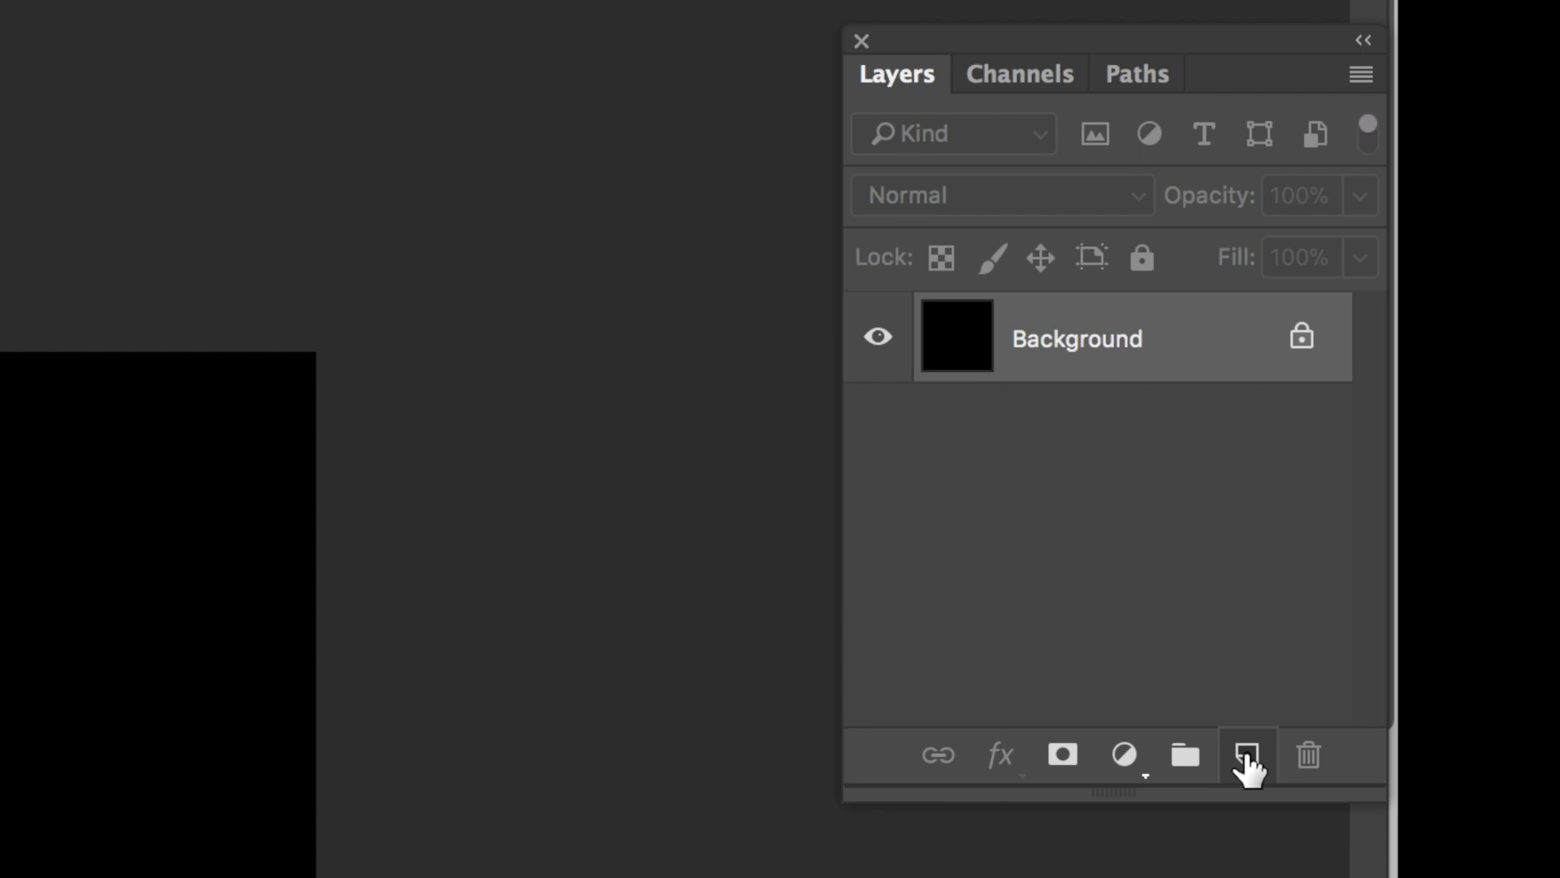
Add a new layer and fill the circular selection on it with the dark yellow color #b09917.
left_click(1248, 759)
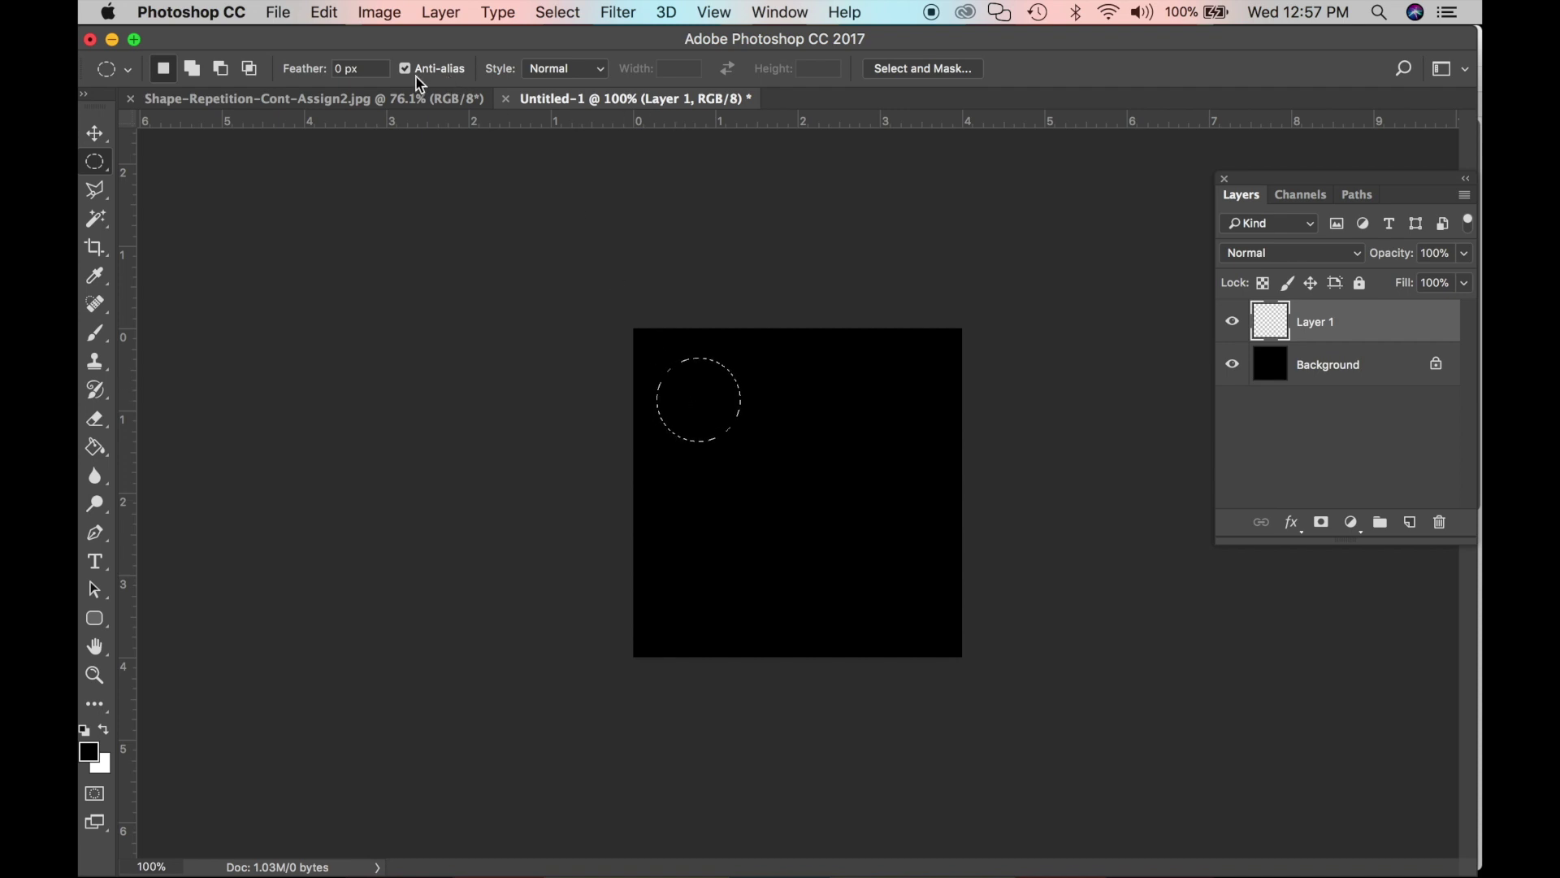
left_click(325, 13)
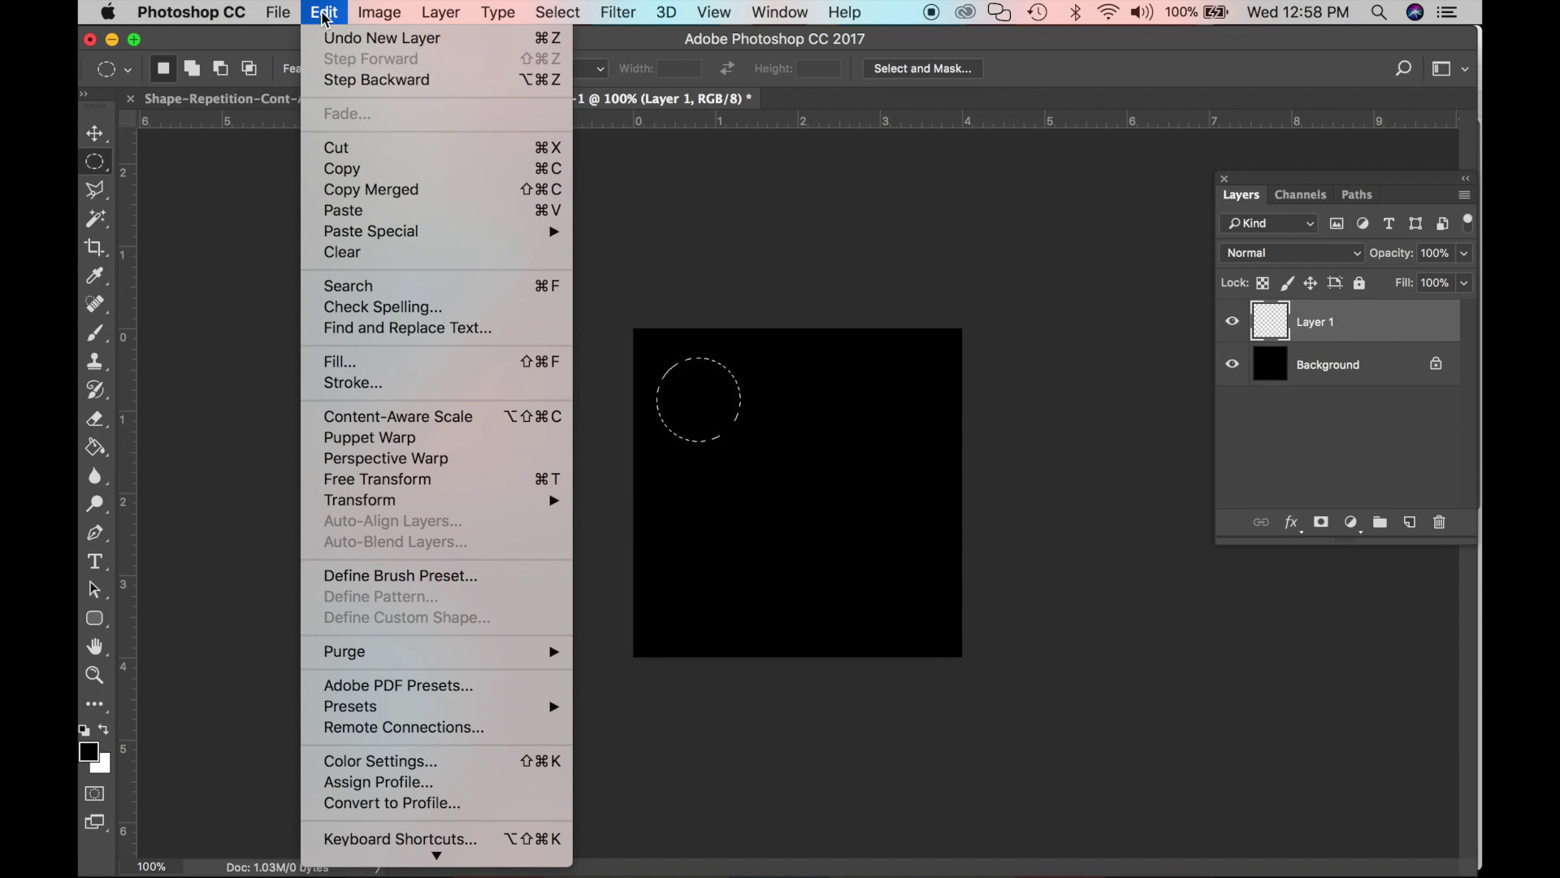
left_click(354, 363)
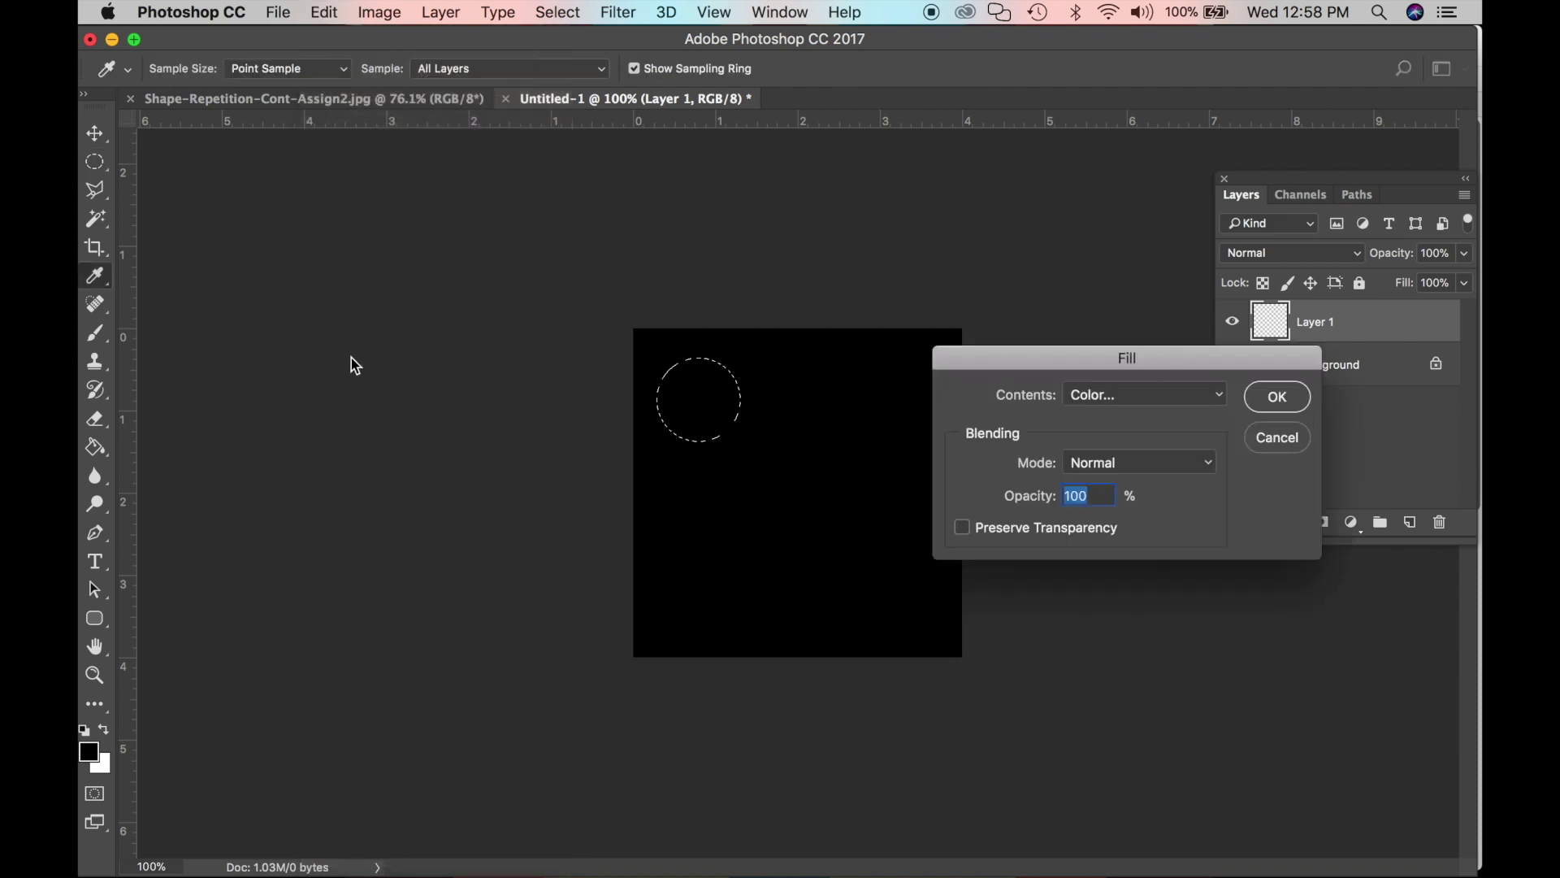
left_click(1223, 402)
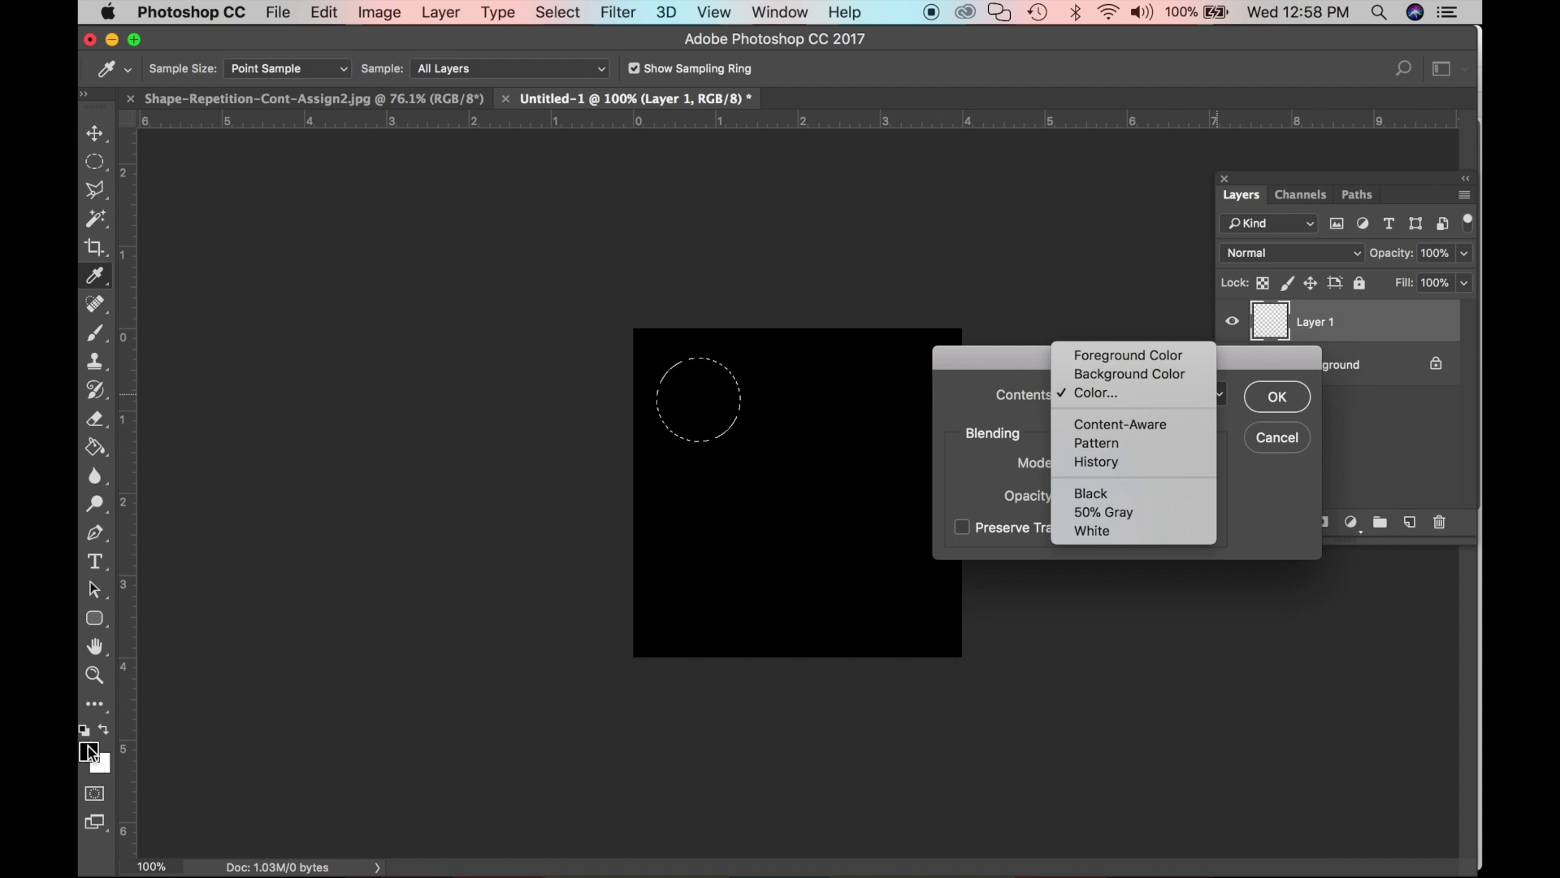
left_click(1098, 396)
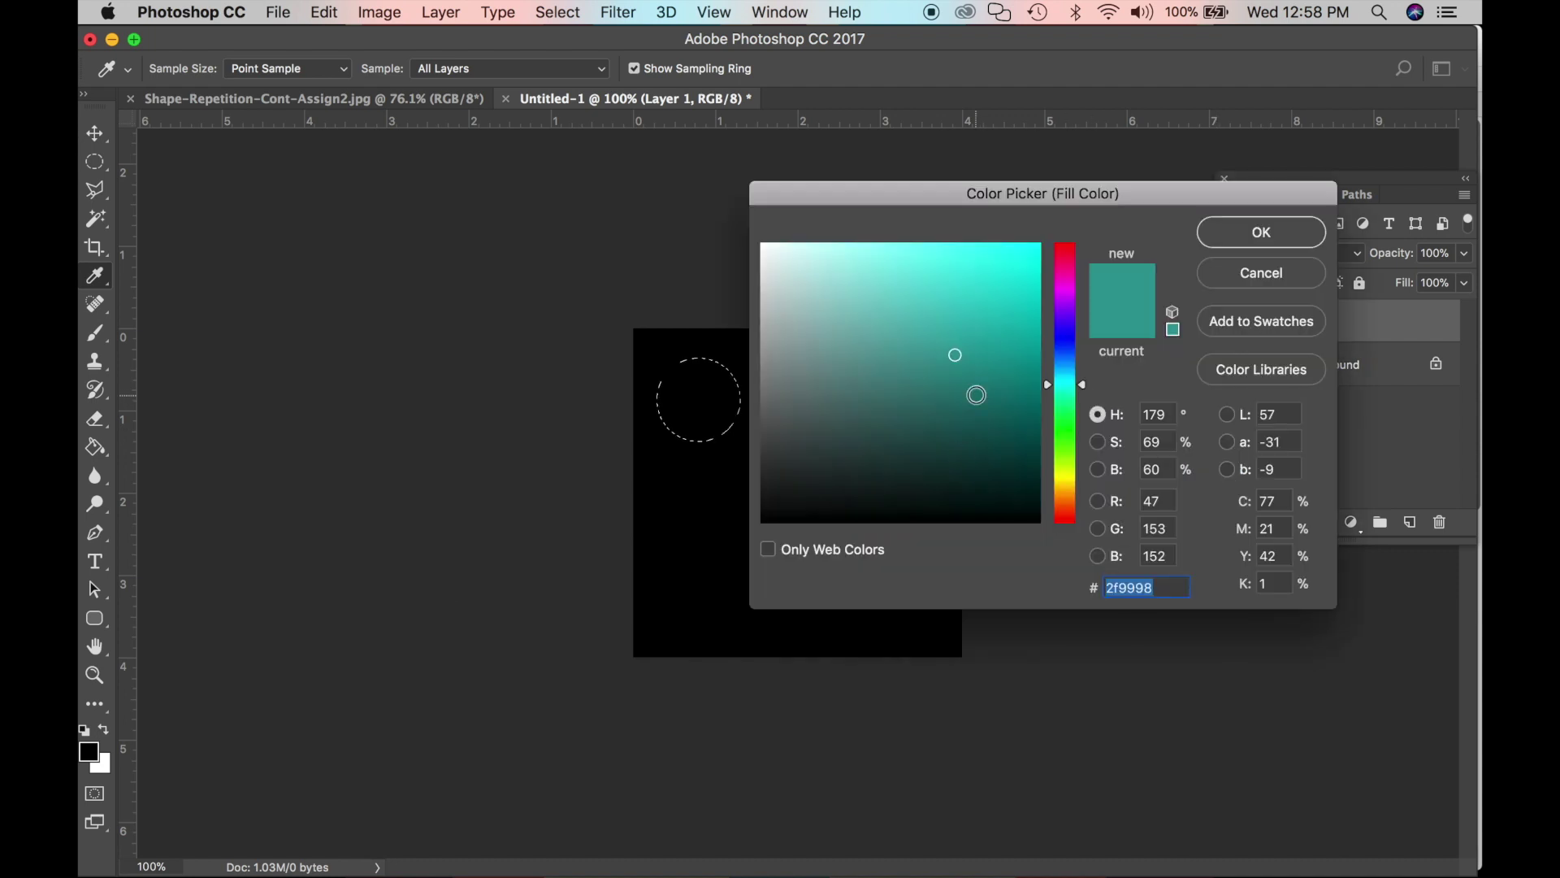
left_click(1077, 485)
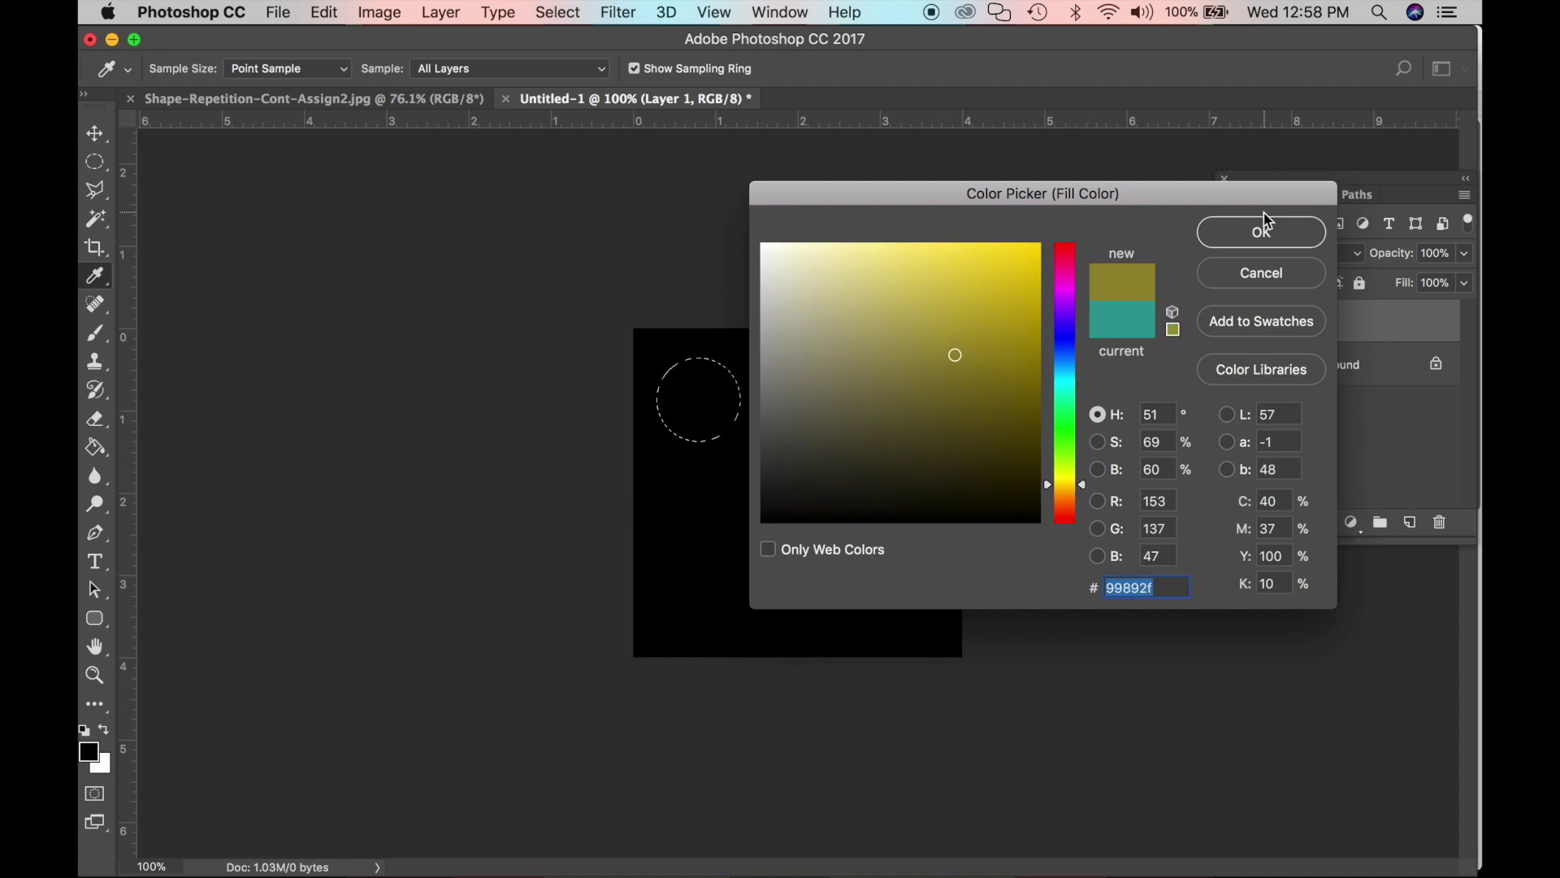
left_click(1005, 330)
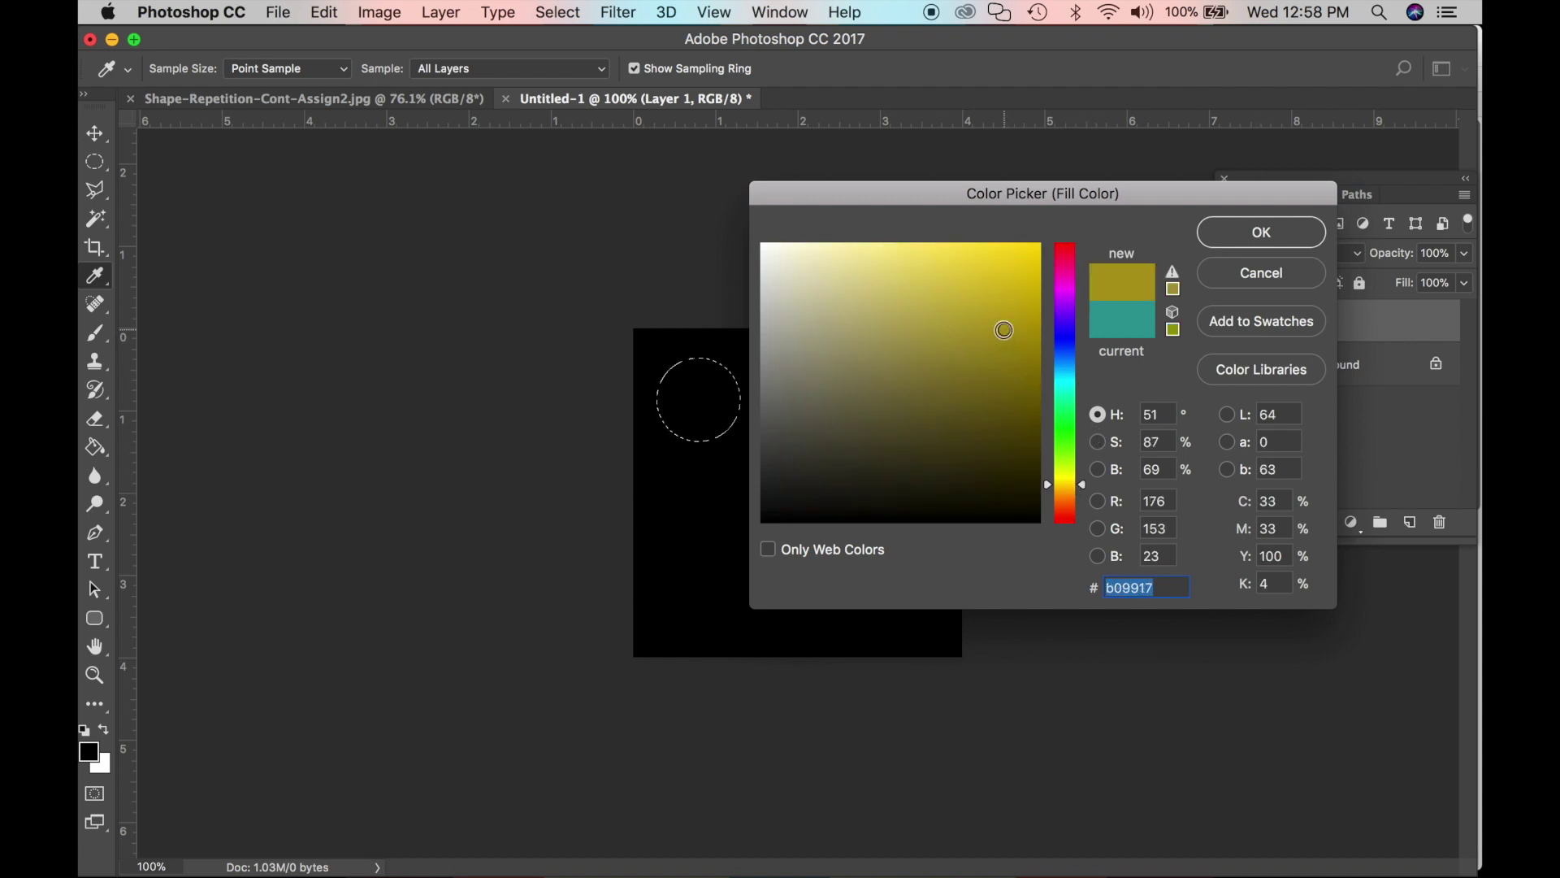
left_click(1261, 232)
left_click(1277, 396)
key("m")
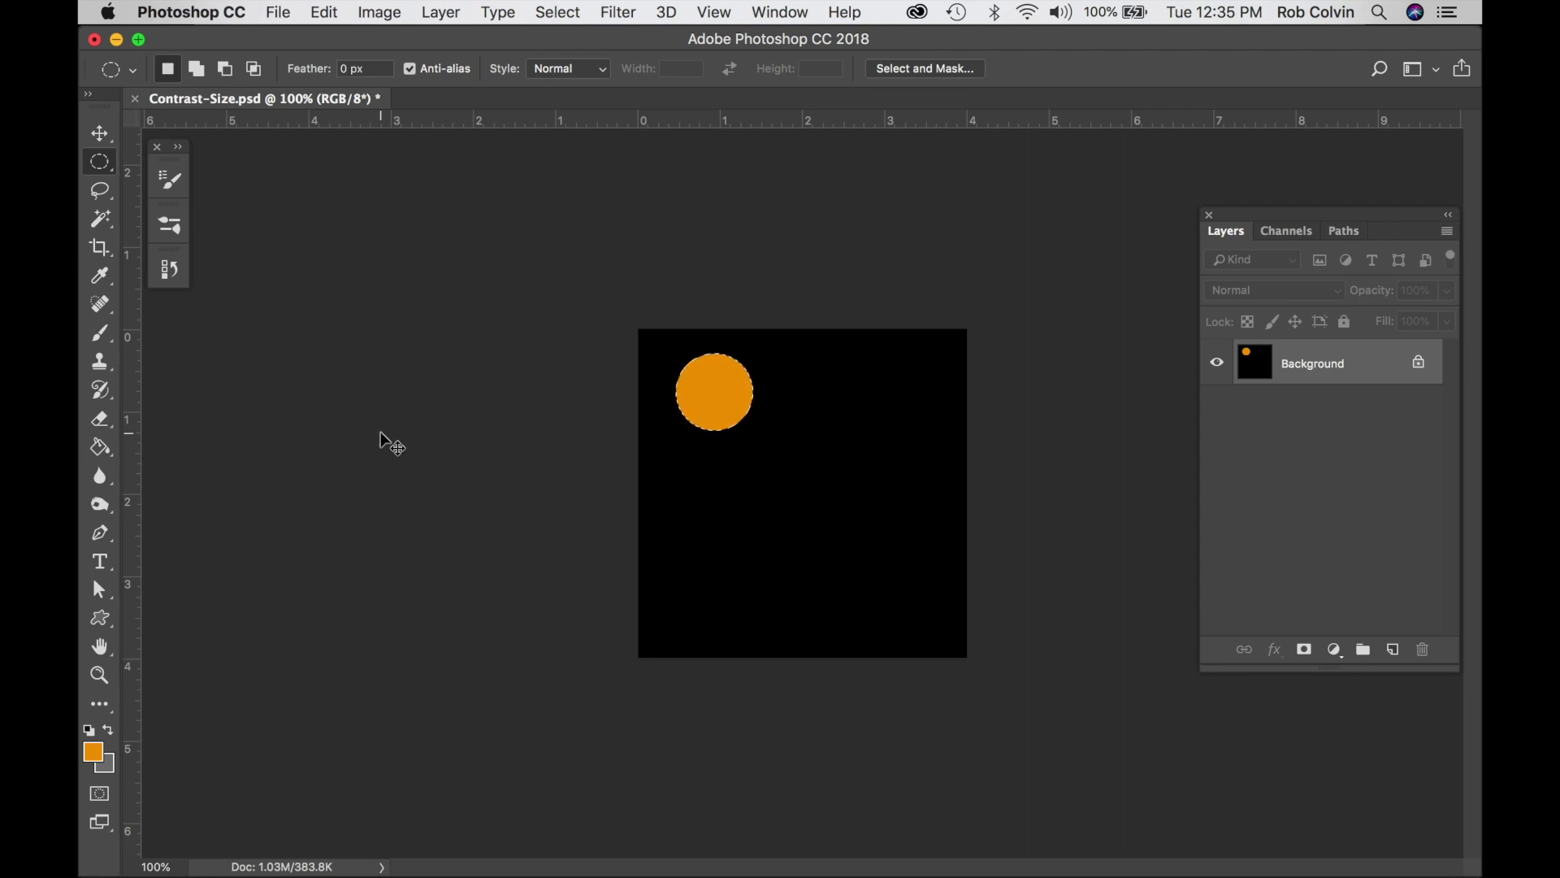
Undo the orange circle's fill in Contrast-Size.psd, restore it, and undo it again.
key("super+z")
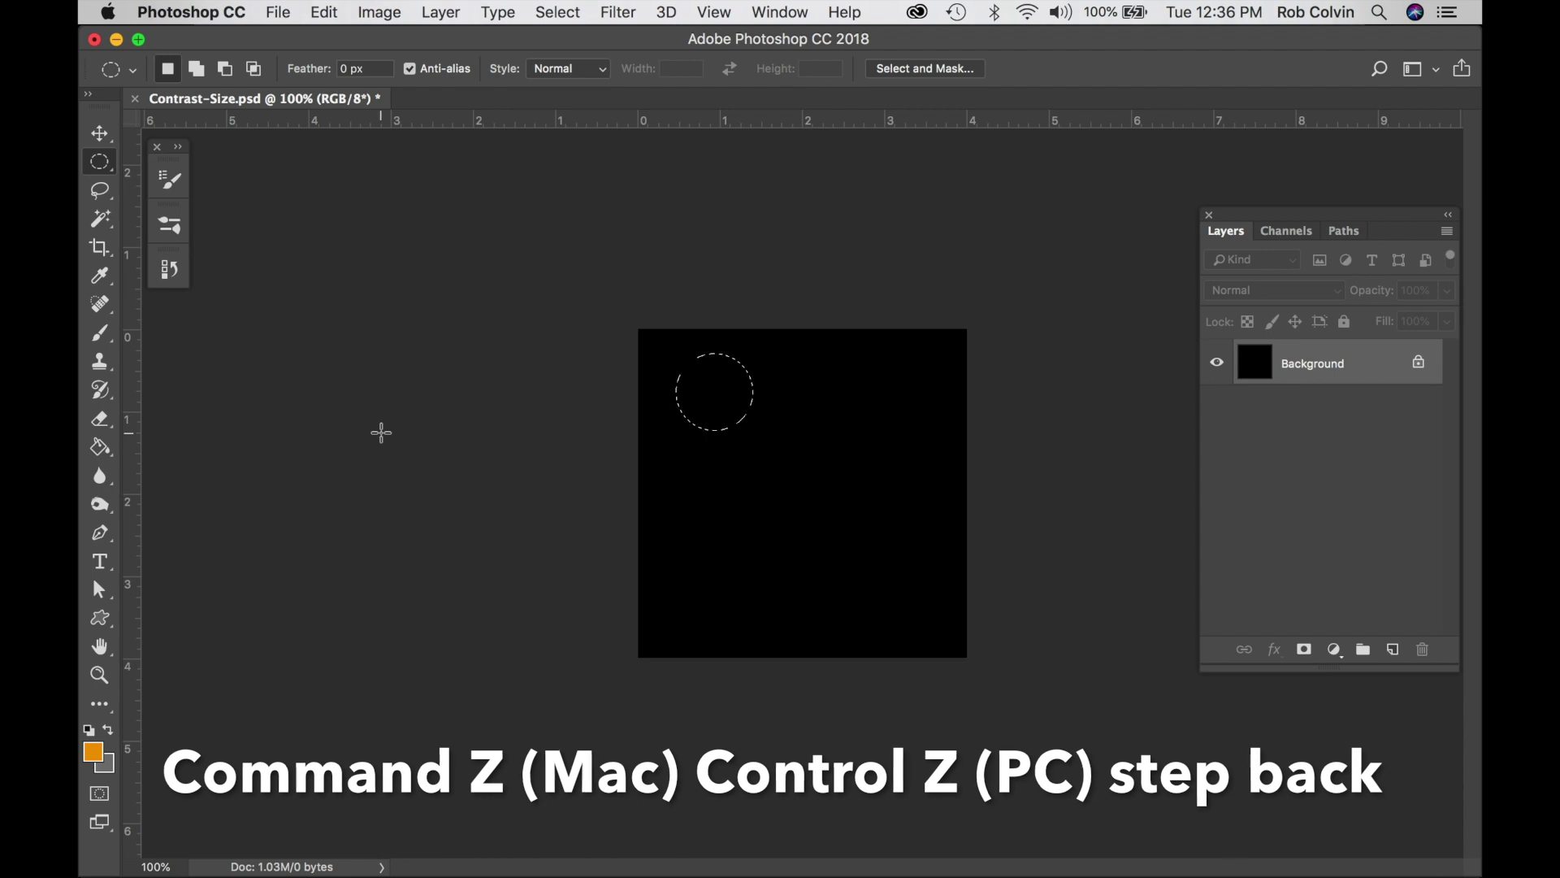
key("super+z")
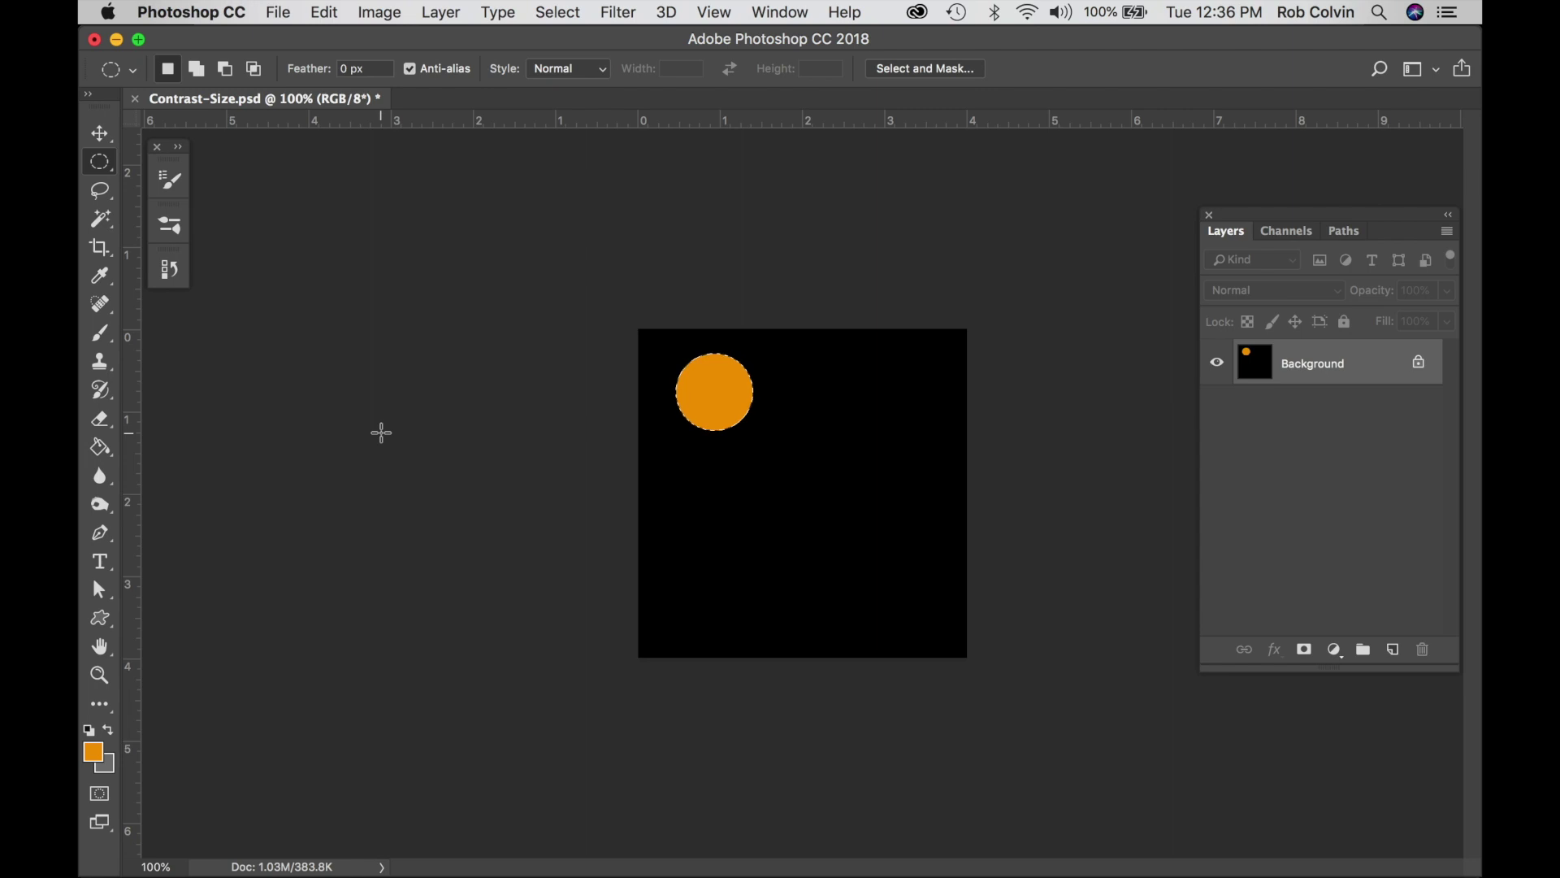
key("super+z")
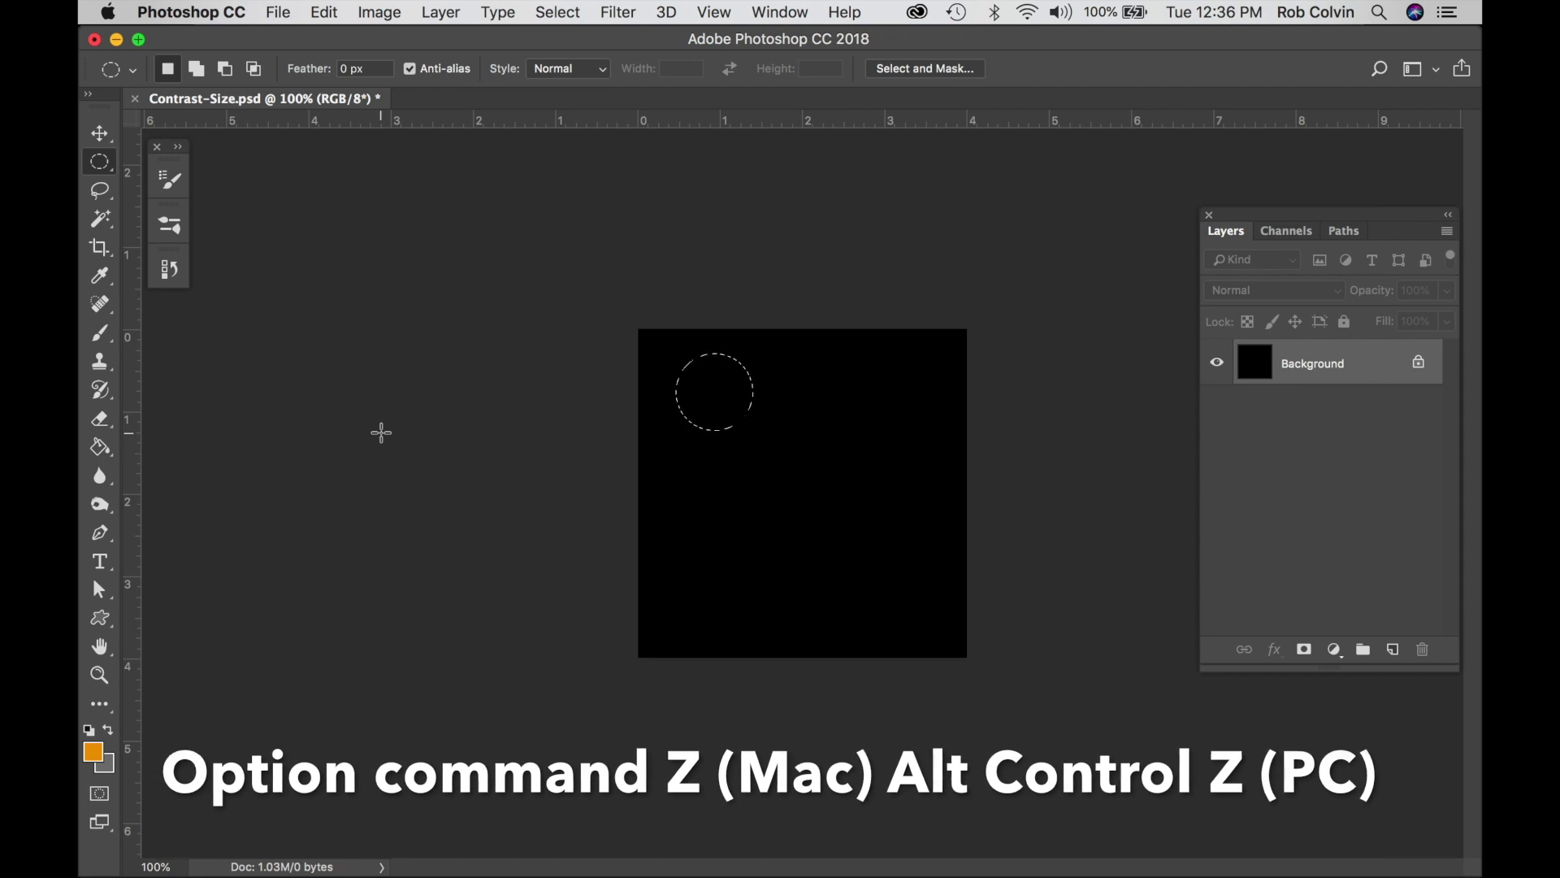
key("alt+BackSpace")
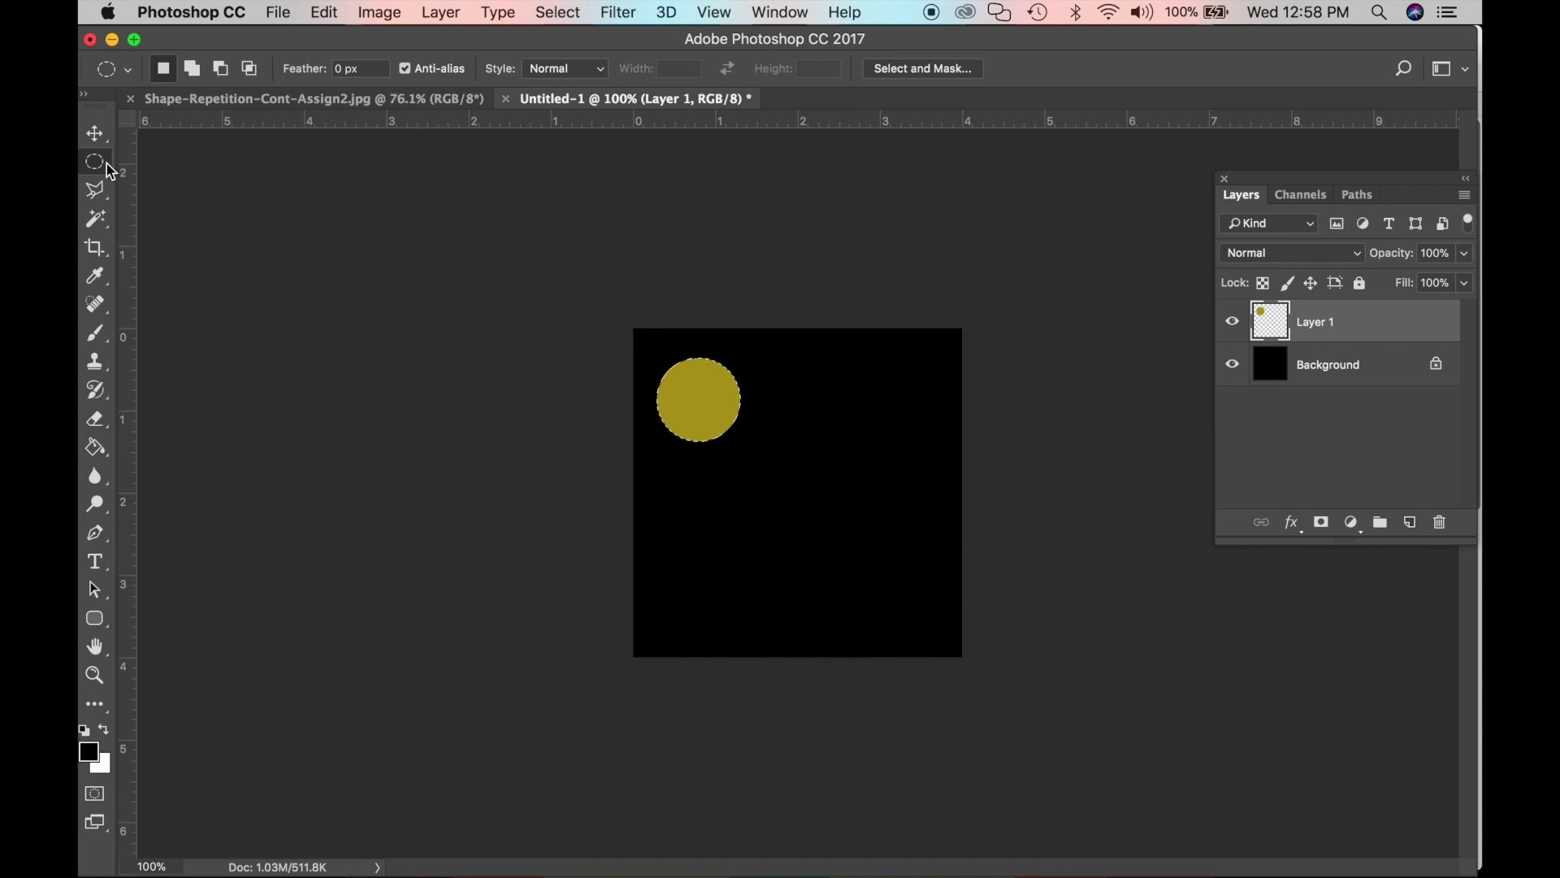
Deselect the filled circle in Untitled-1 and switch to the Move tool.
key("w")
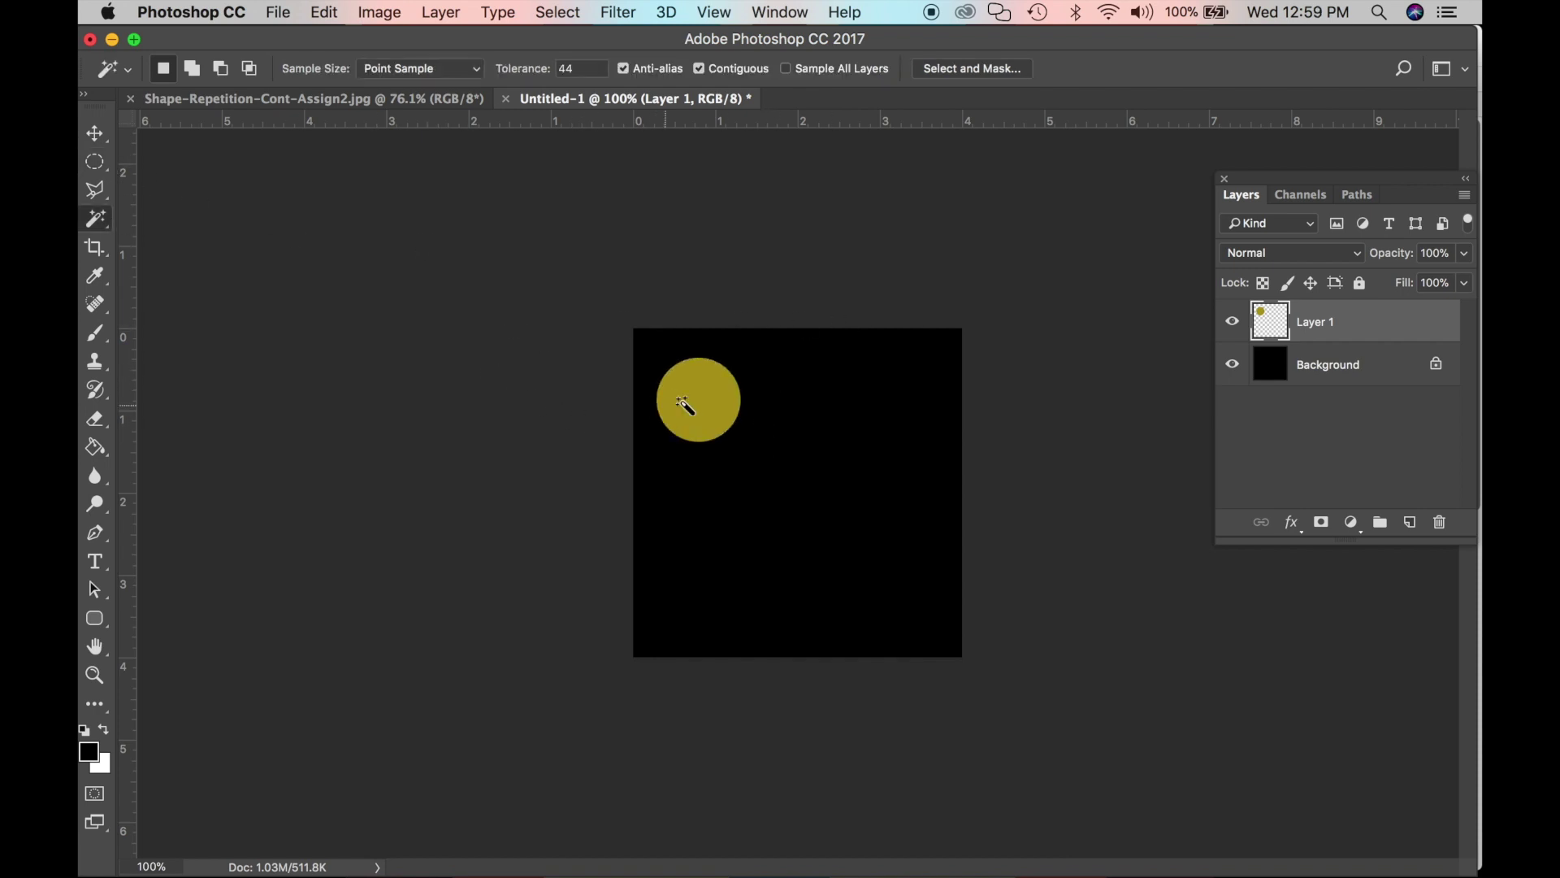
key("super+d")
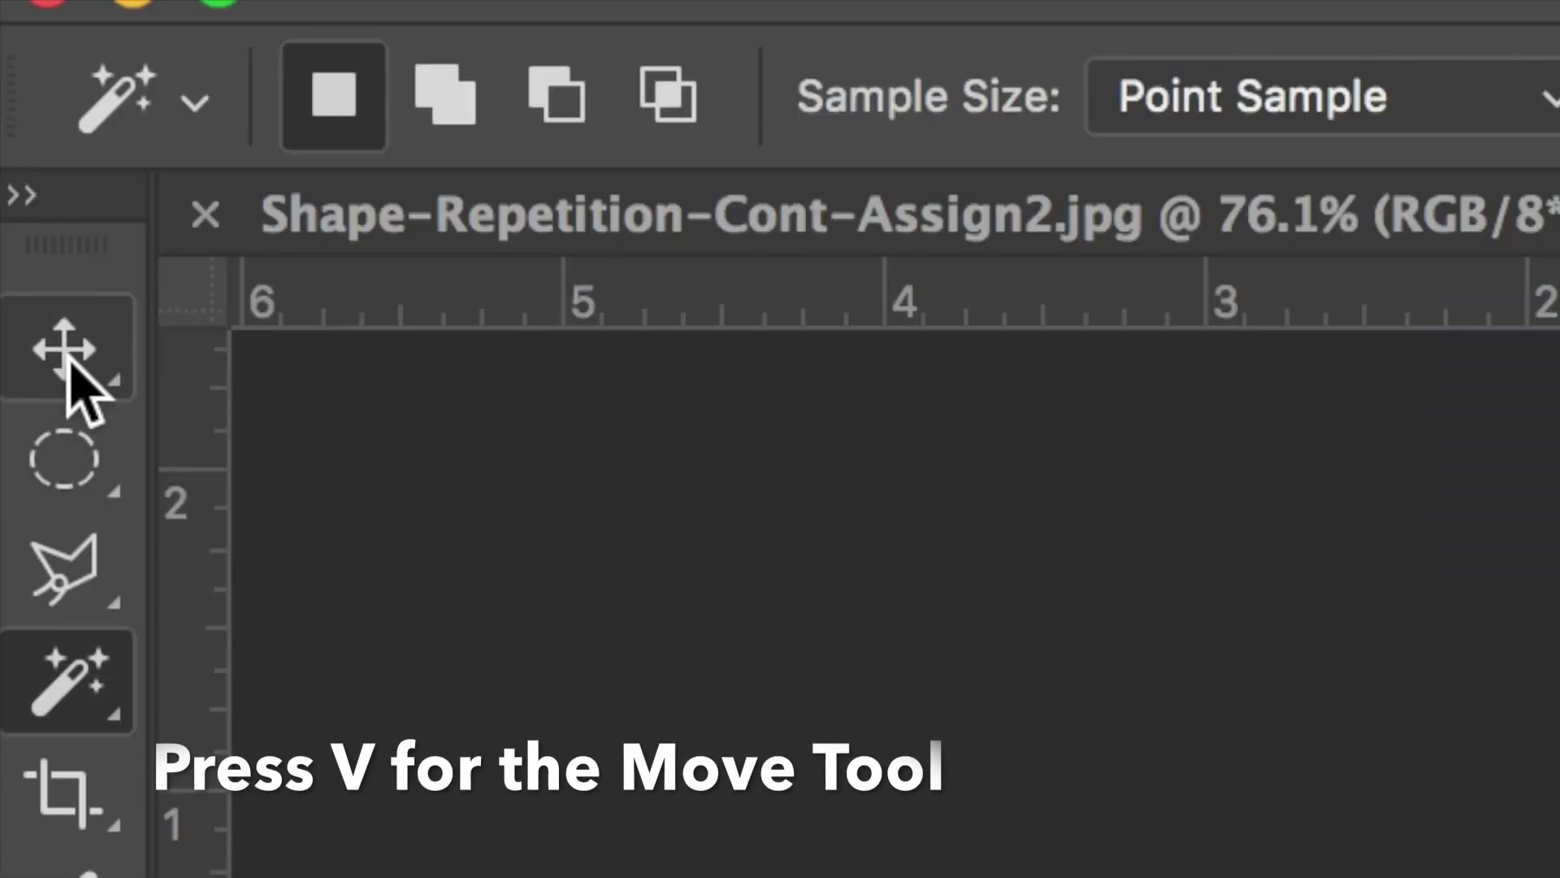
key("v")
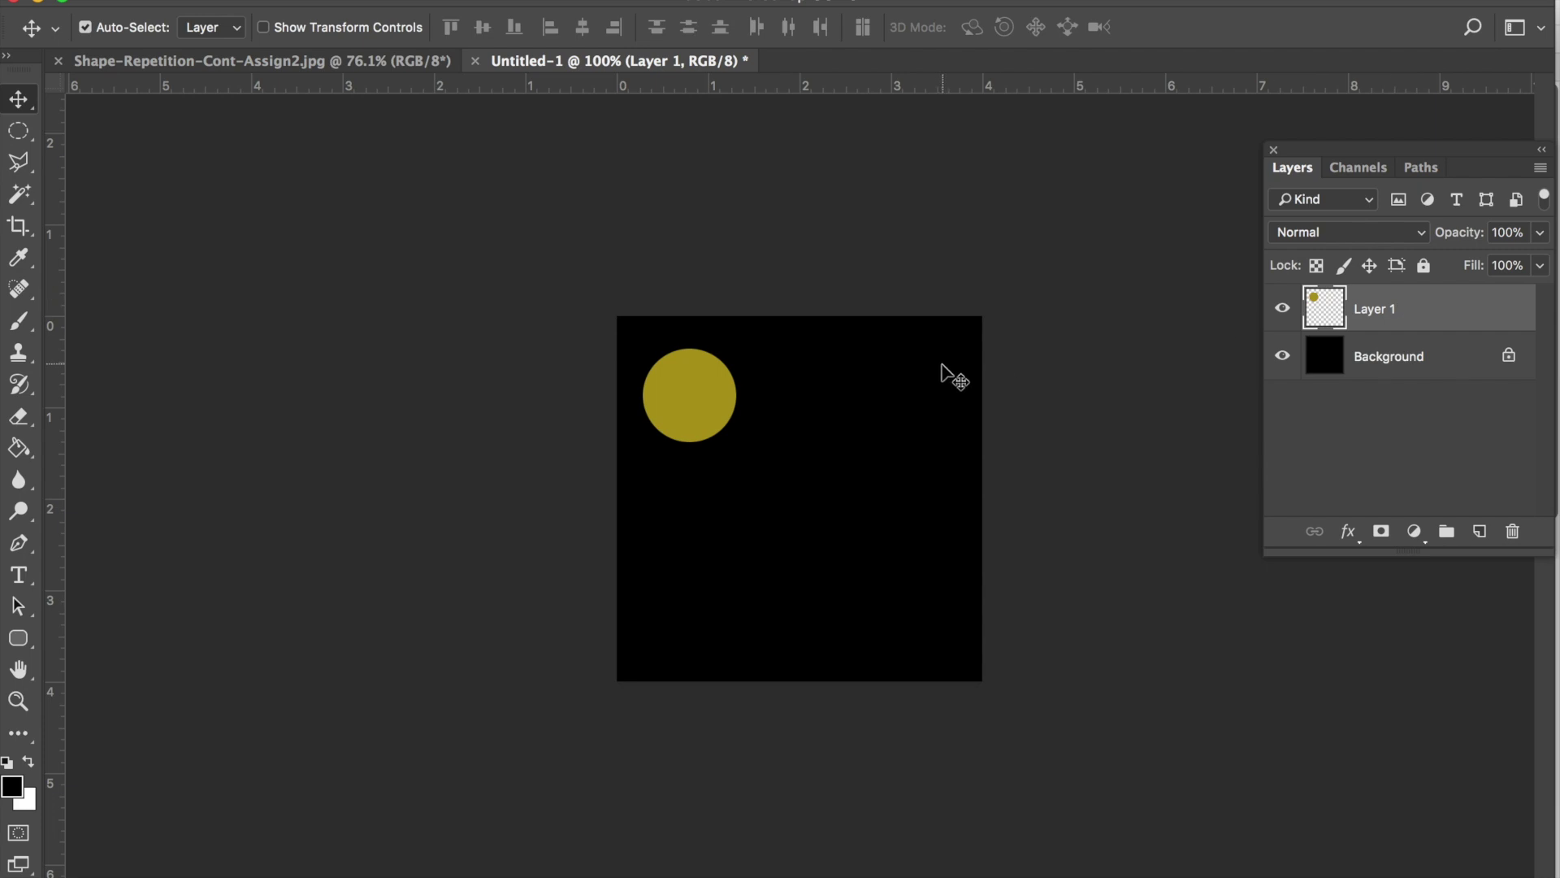
Select the whole canvas on Layer 1, copy the circle and paste it as a new layer.
key("super+a")
key("super")
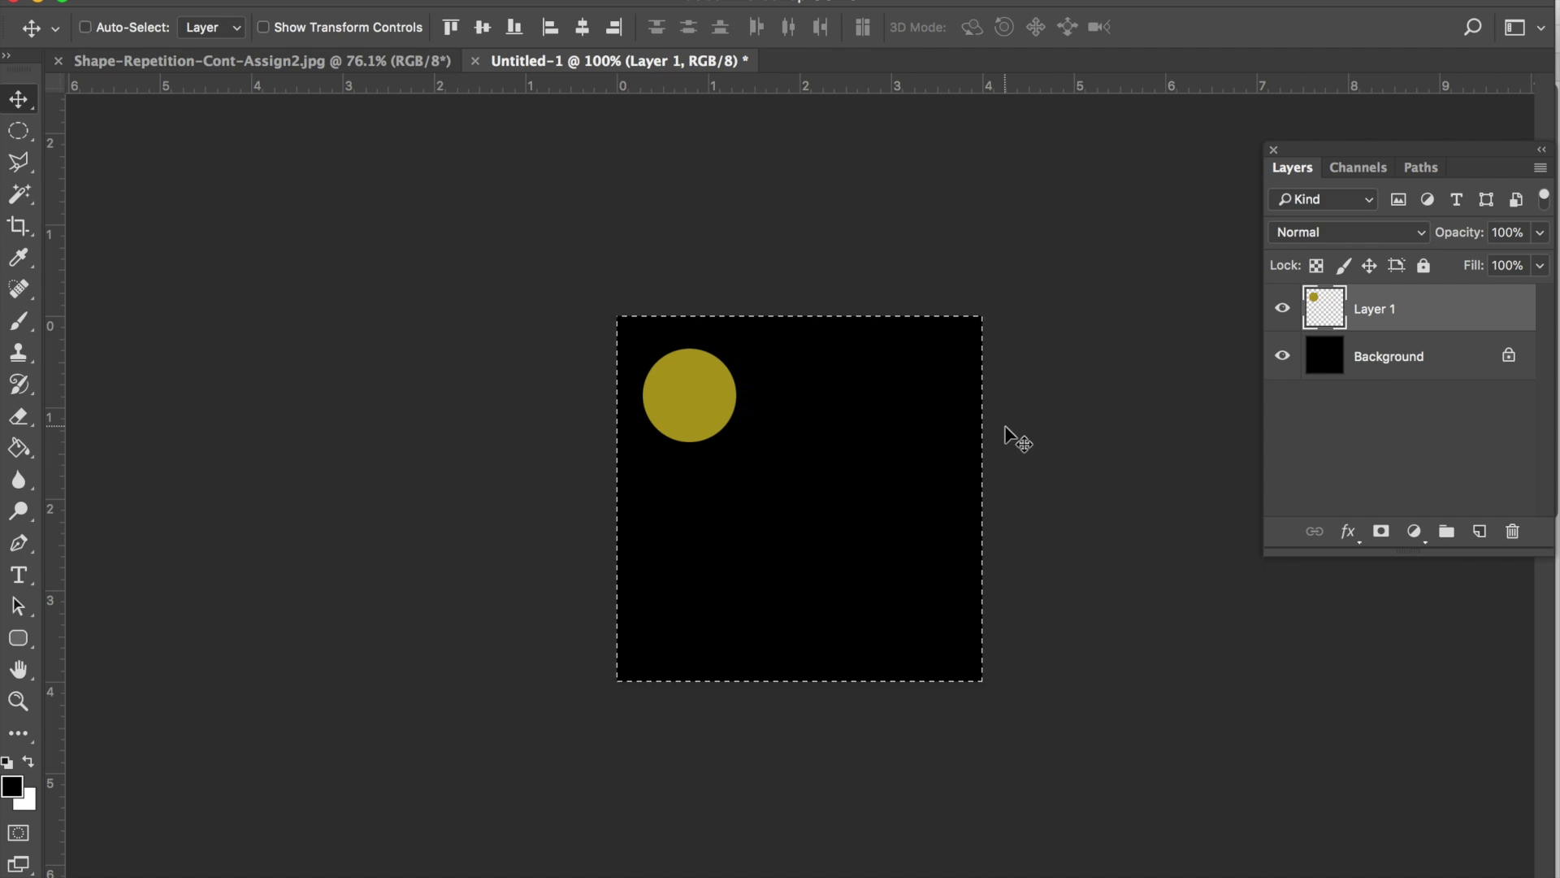
key("super+v")
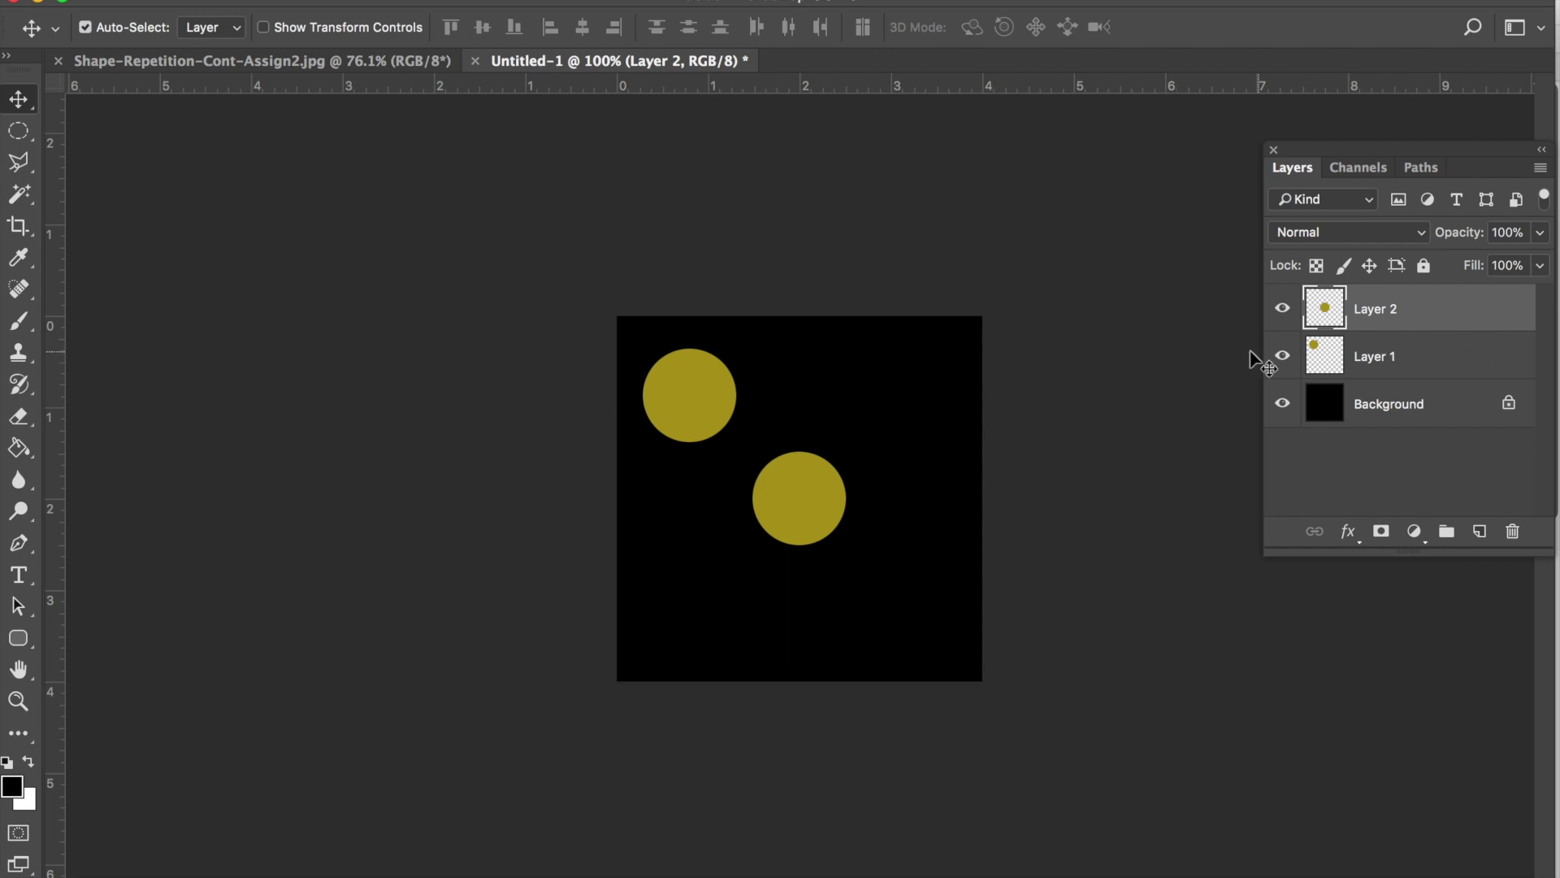
Move the pasted circle toward the canvas's upper right and place a duplicate of it near the bottom center.
left_click_drag(823, 521, 880, 456)
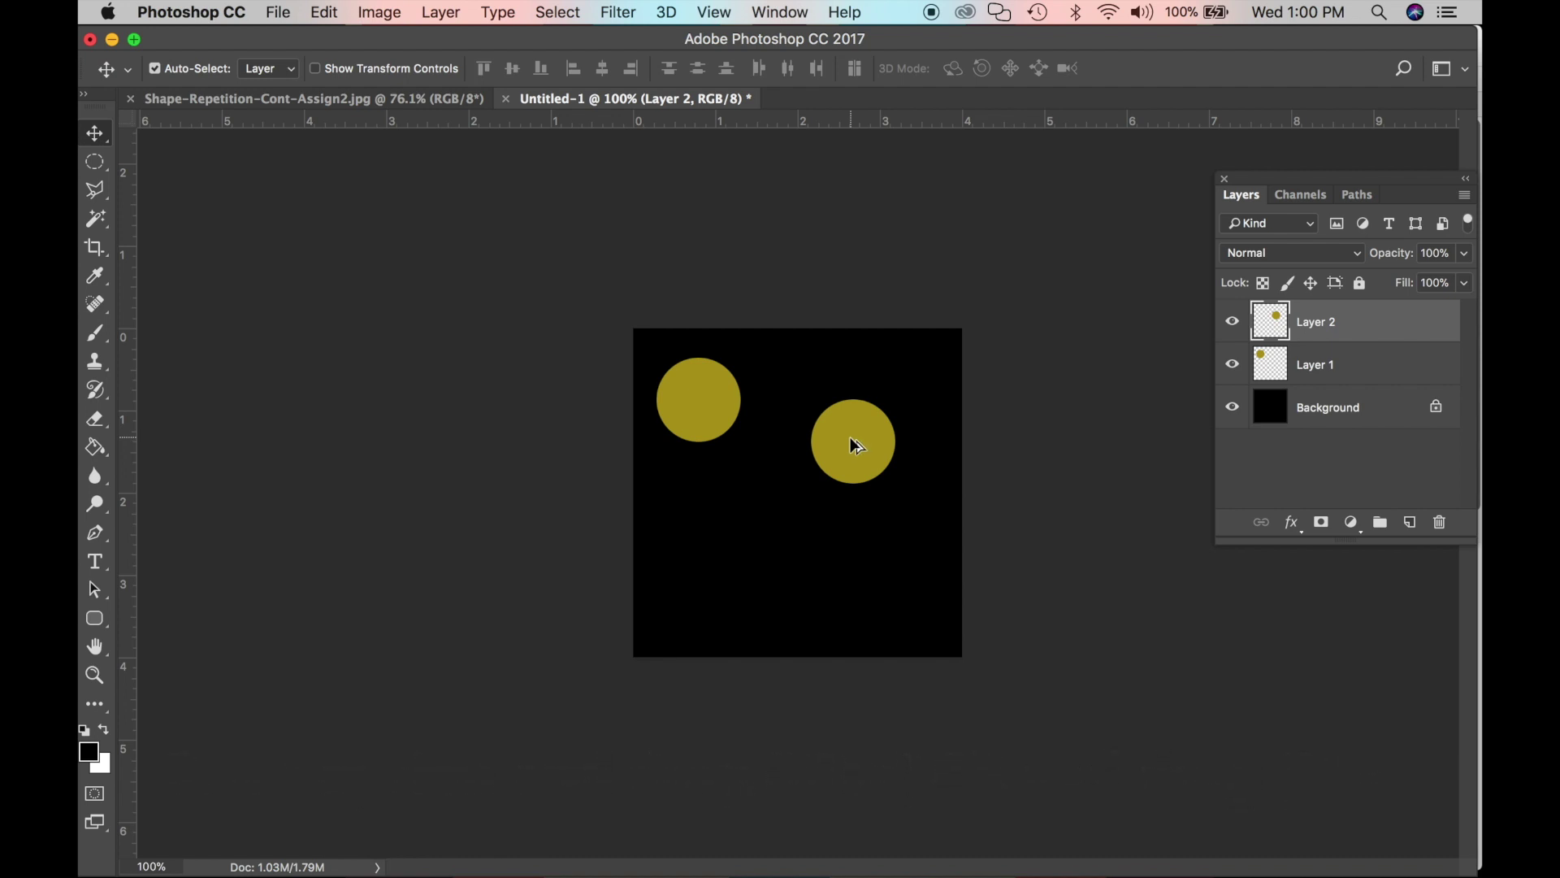
left_click_drag(850, 439, 797, 575)
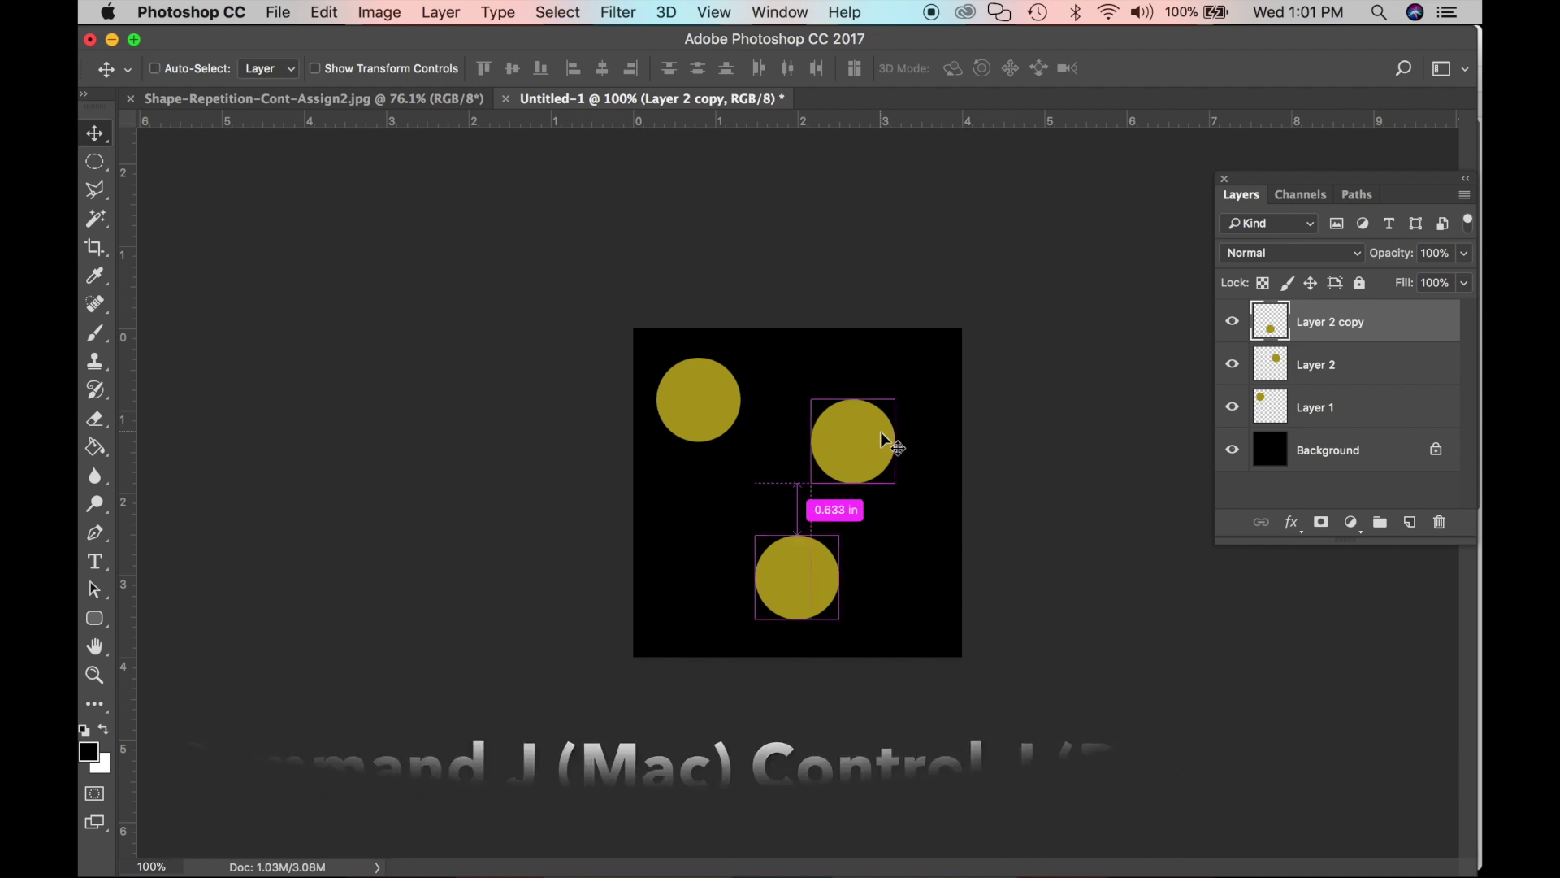
Duplicate the bottom circle, move the copy partly off the canvas's left edge, and rearrange the other circles, cropping one at the top edge.
key("super+j")
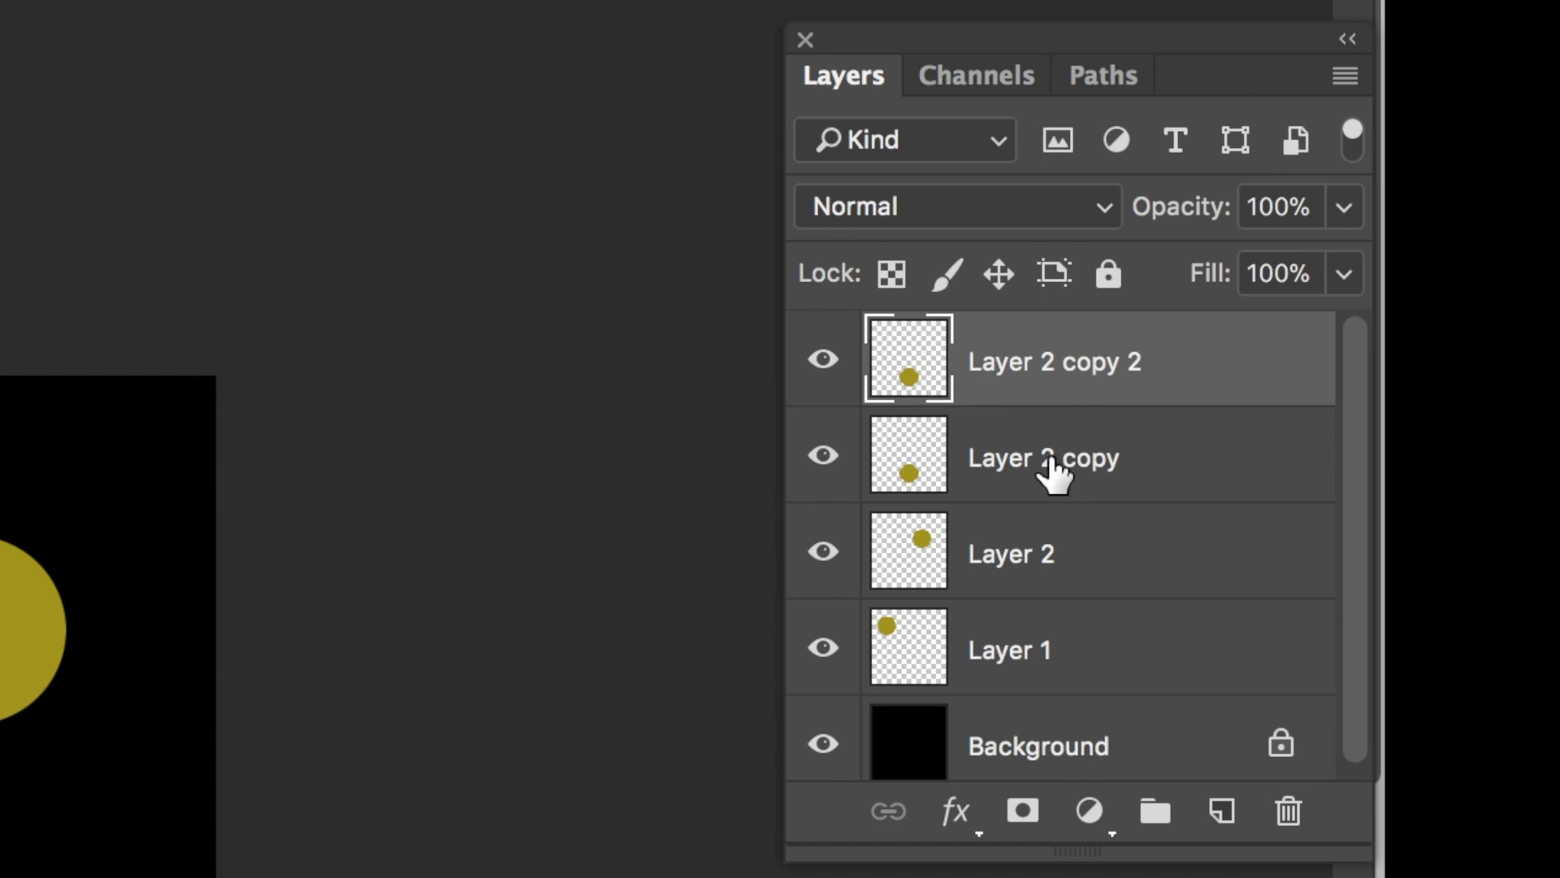
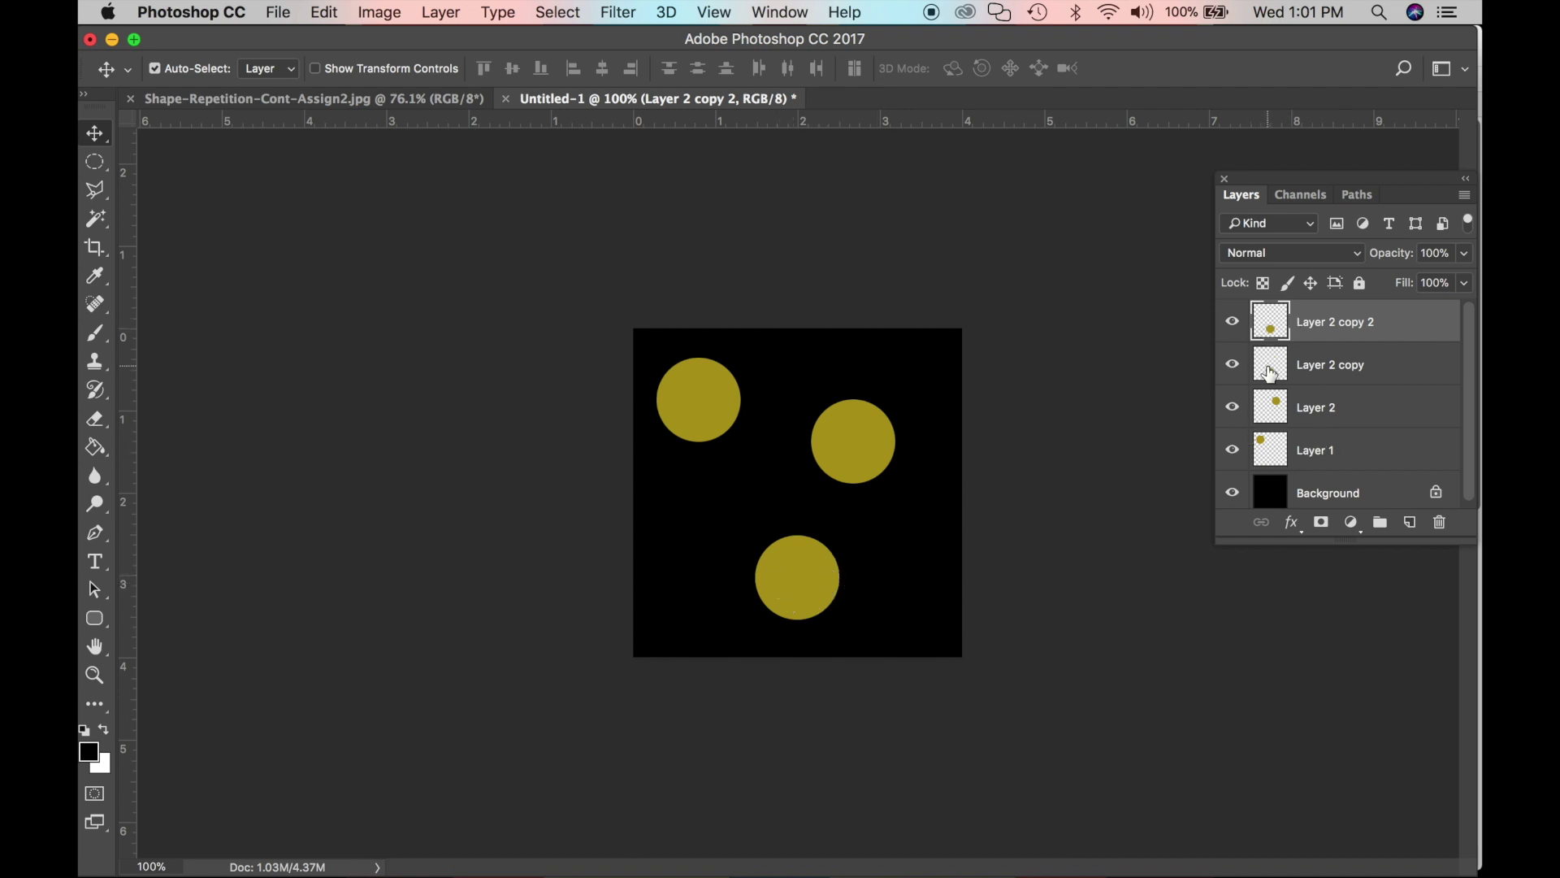
left_click_drag(814, 570, 647, 488)
left_click_drag(805, 583, 889, 550)
left_click_drag(859, 431, 859, 326)
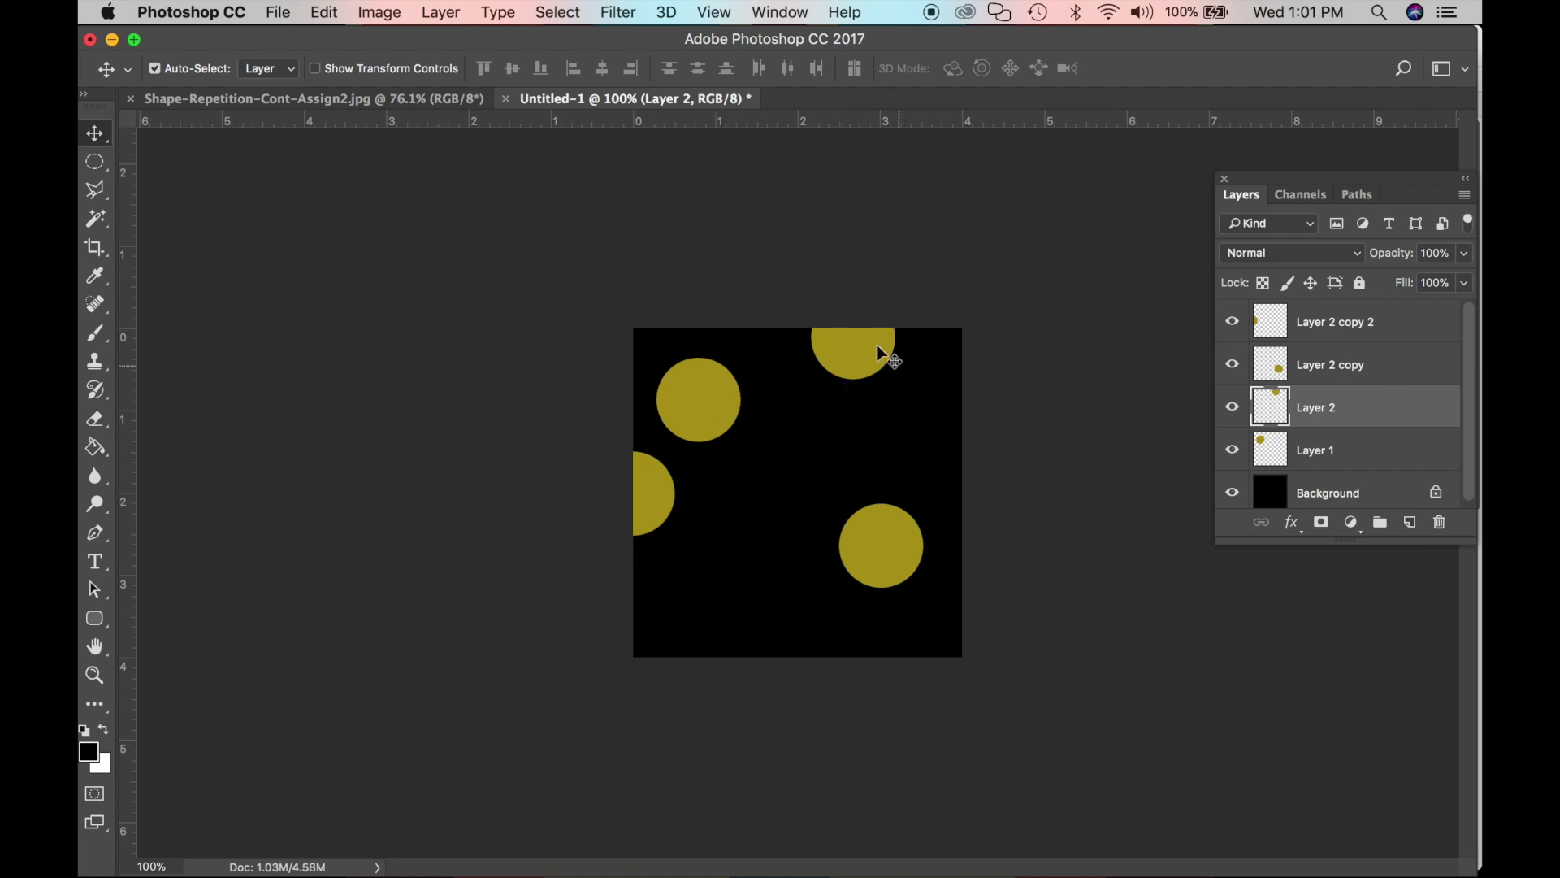
mouse_move(718, 385)
left_mouse_down()
mouse_move(758, 382)
mouse_move(733, 357)
mouse_move(737, 372)
left_mouse_up()
left_click_drag(915, 565, 875, 588)
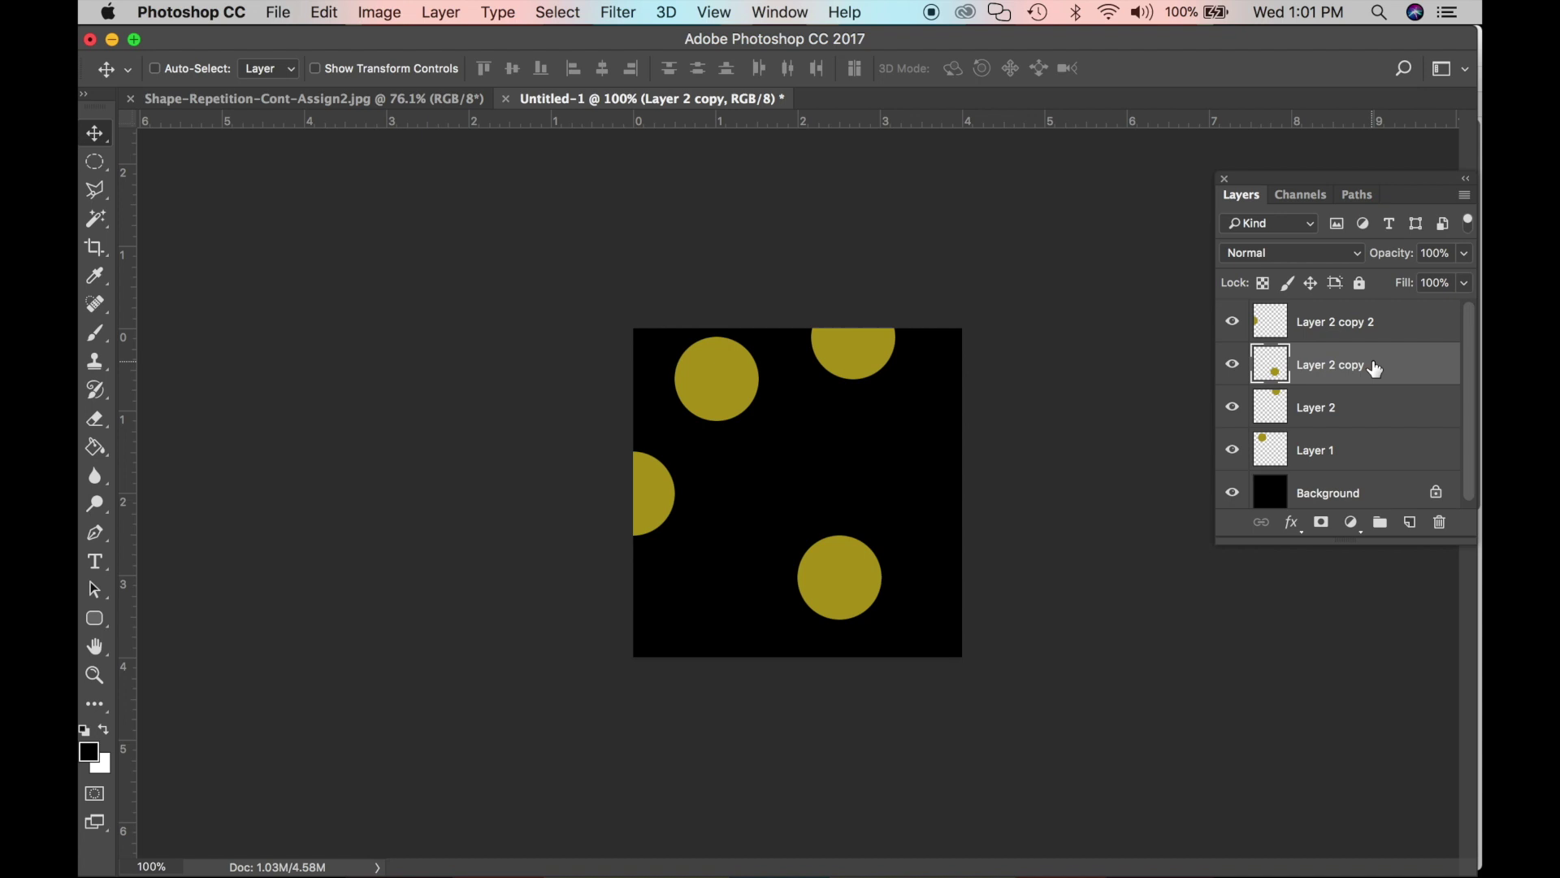
Try slightly moving the bottom, upper-left and top circles, and undo the moves.
mouse_move(848, 563)
left_mouse_down()
mouse_move(874, 488)
mouse_move(843, 586)
mouse_move(845, 567)
left_mouse_up()
mouse_move(719, 389)
left_mouse_down()
mouse_move(753, 404)
mouse_move(725, 384)
left_mouse_up()
key("super+z")
mouse_move(842, 330)
left_mouse_down()
mouse_move(853, 366)
mouse_move(850, 351)
left_mouse_up()
key("super+z")
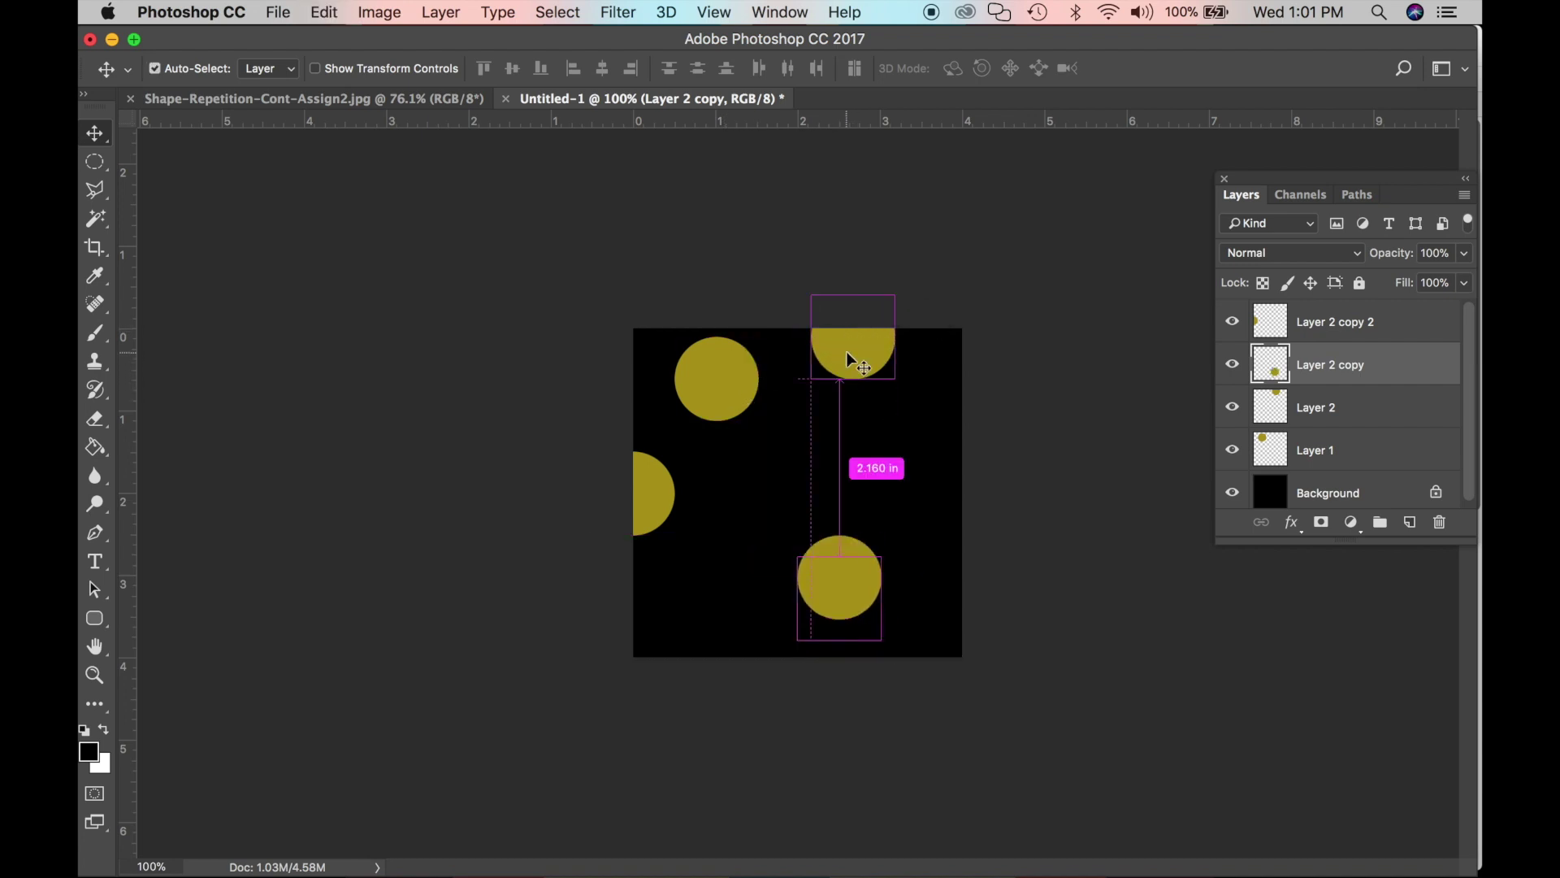
Turn on layer Auto-Select for the Move tool and duplicate the bottom circle to the canvas's right edge and lower-left edge.
left_click(1343, 325)
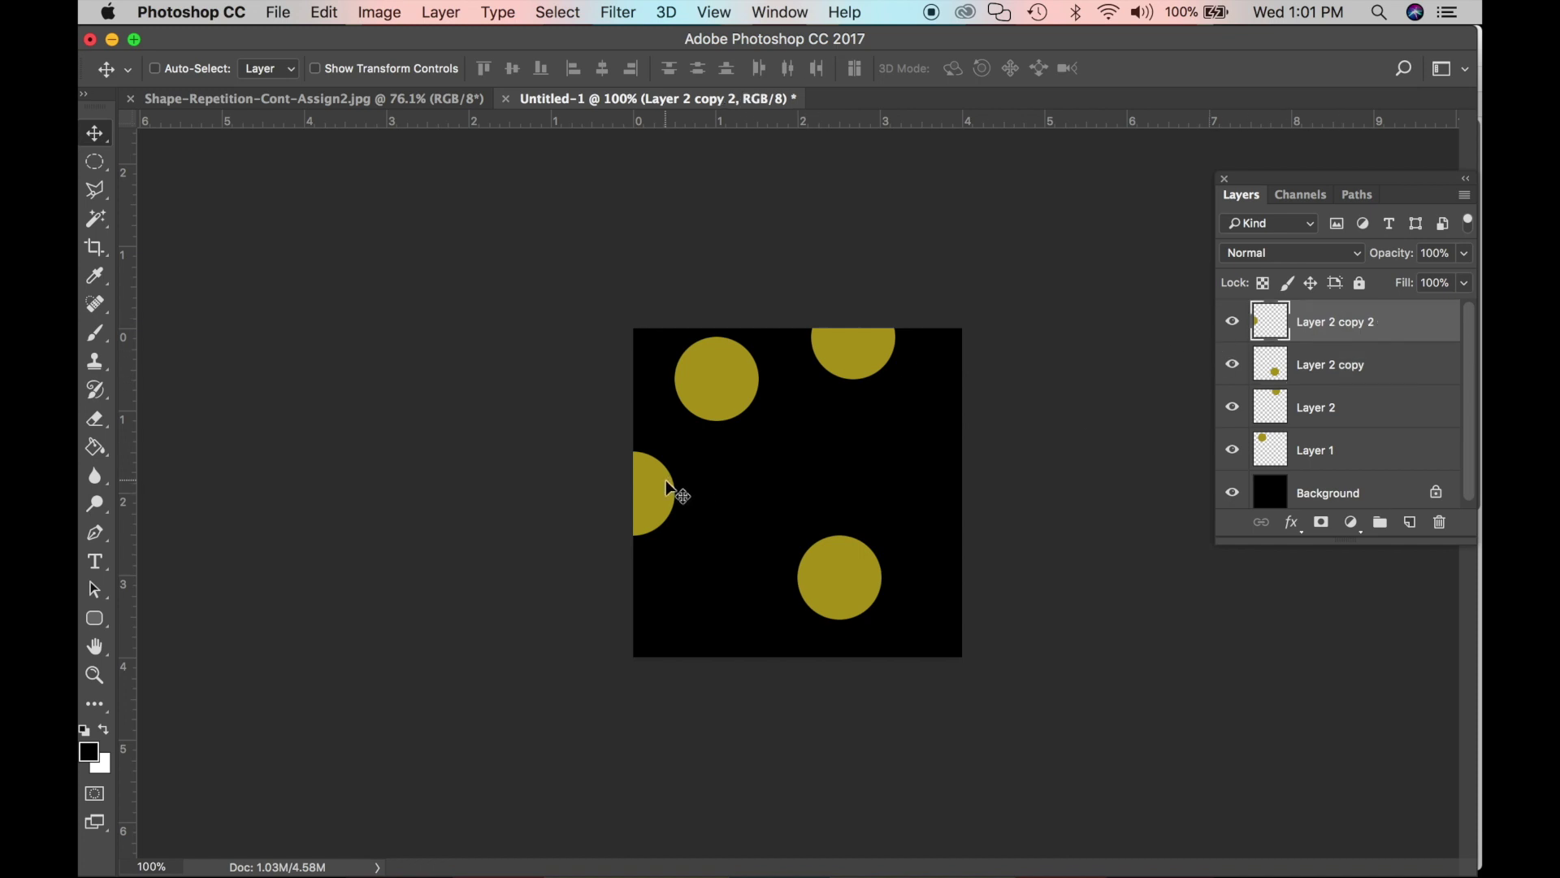
key("super+c")
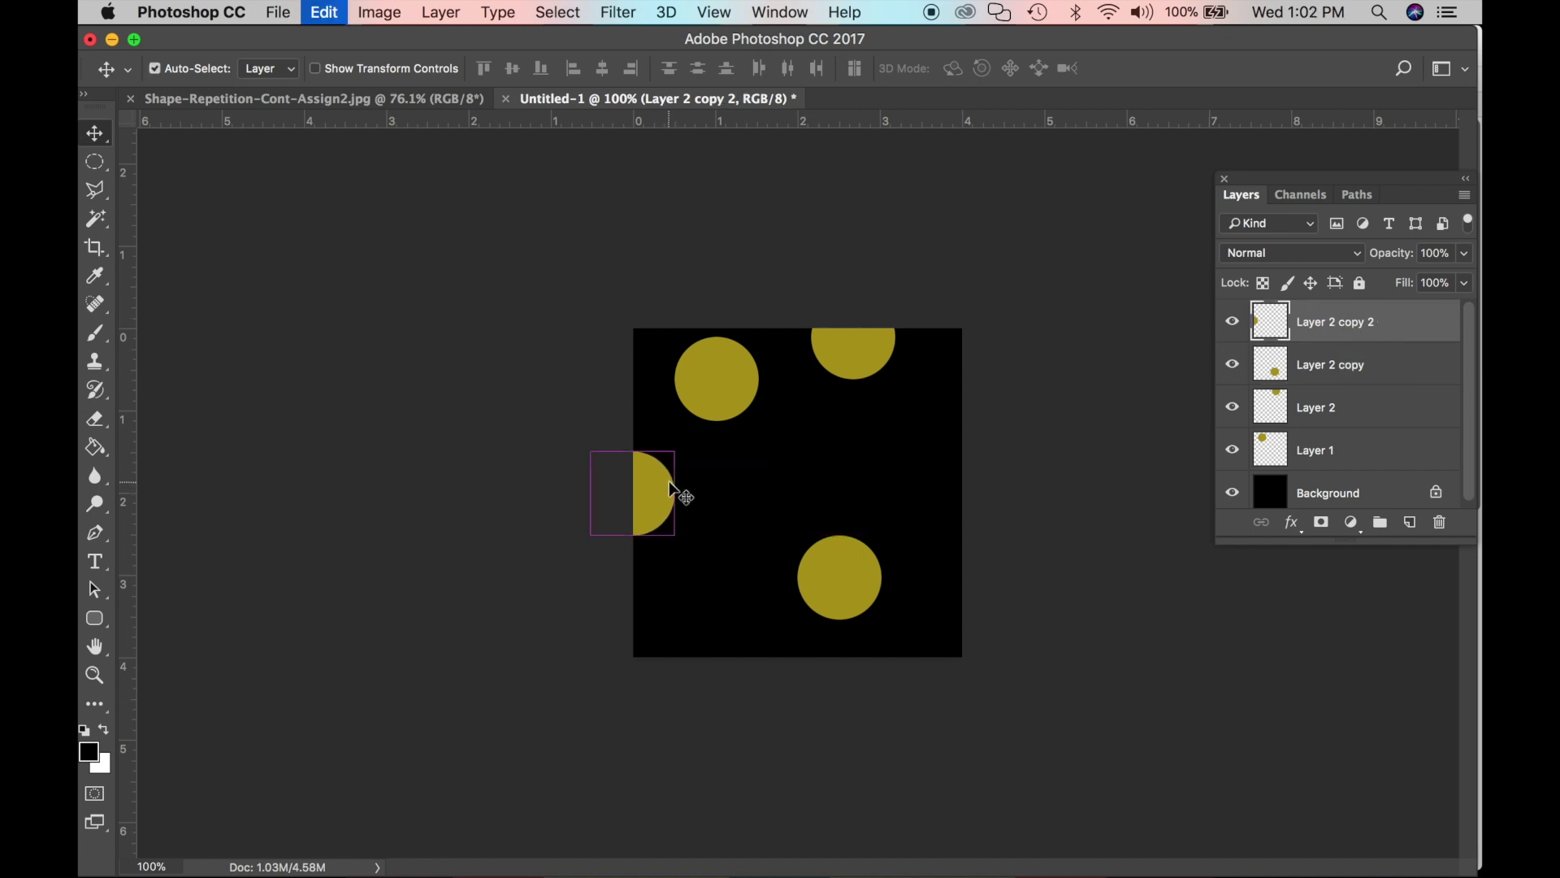
left_click(195, 74)
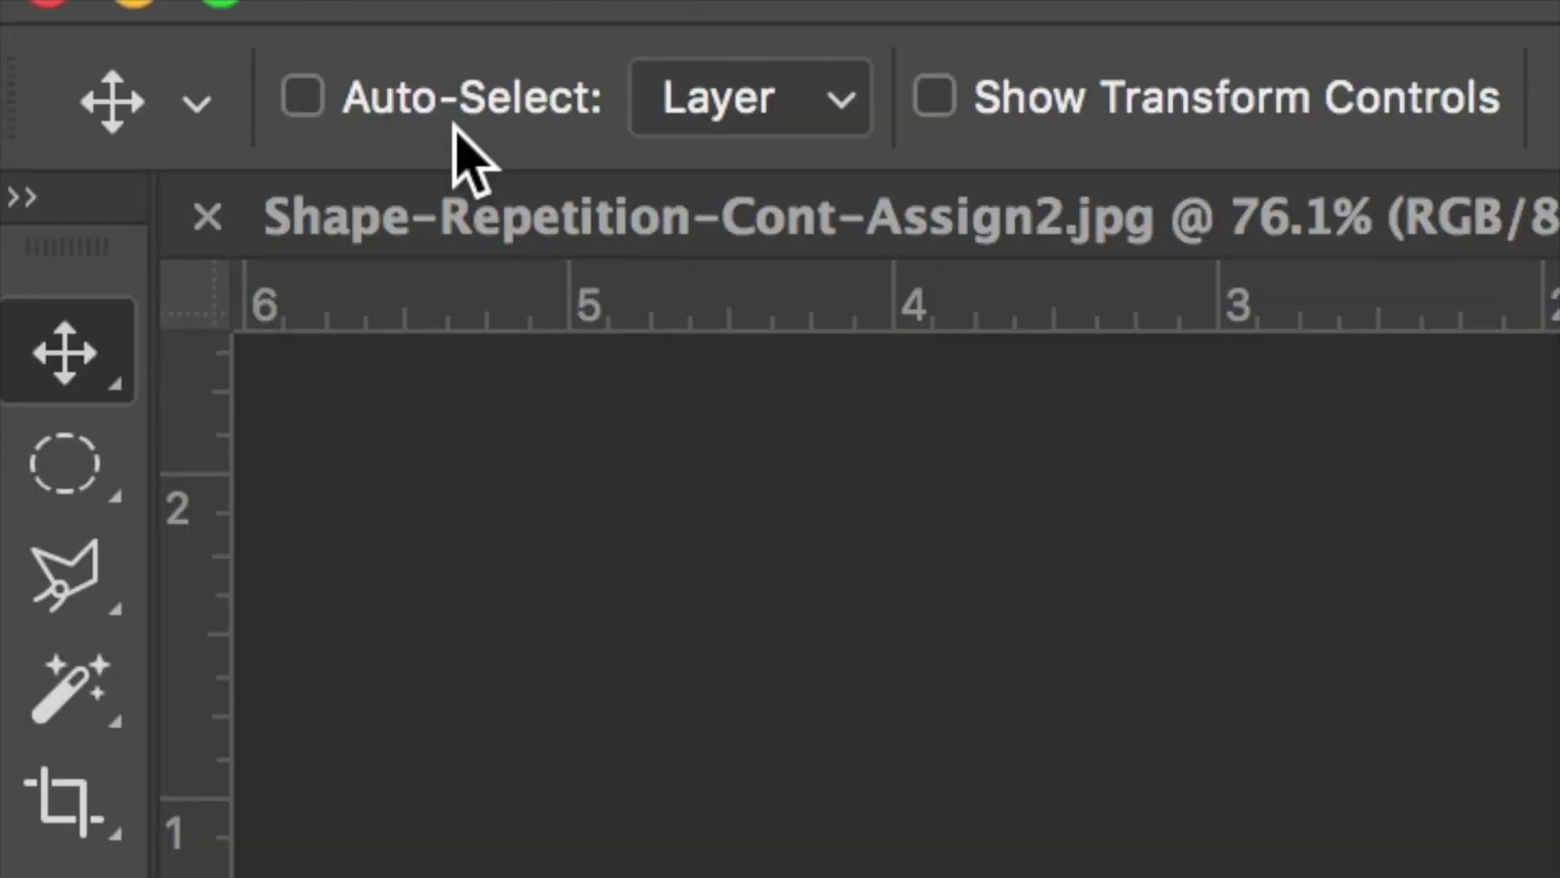
left_click(305, 95)
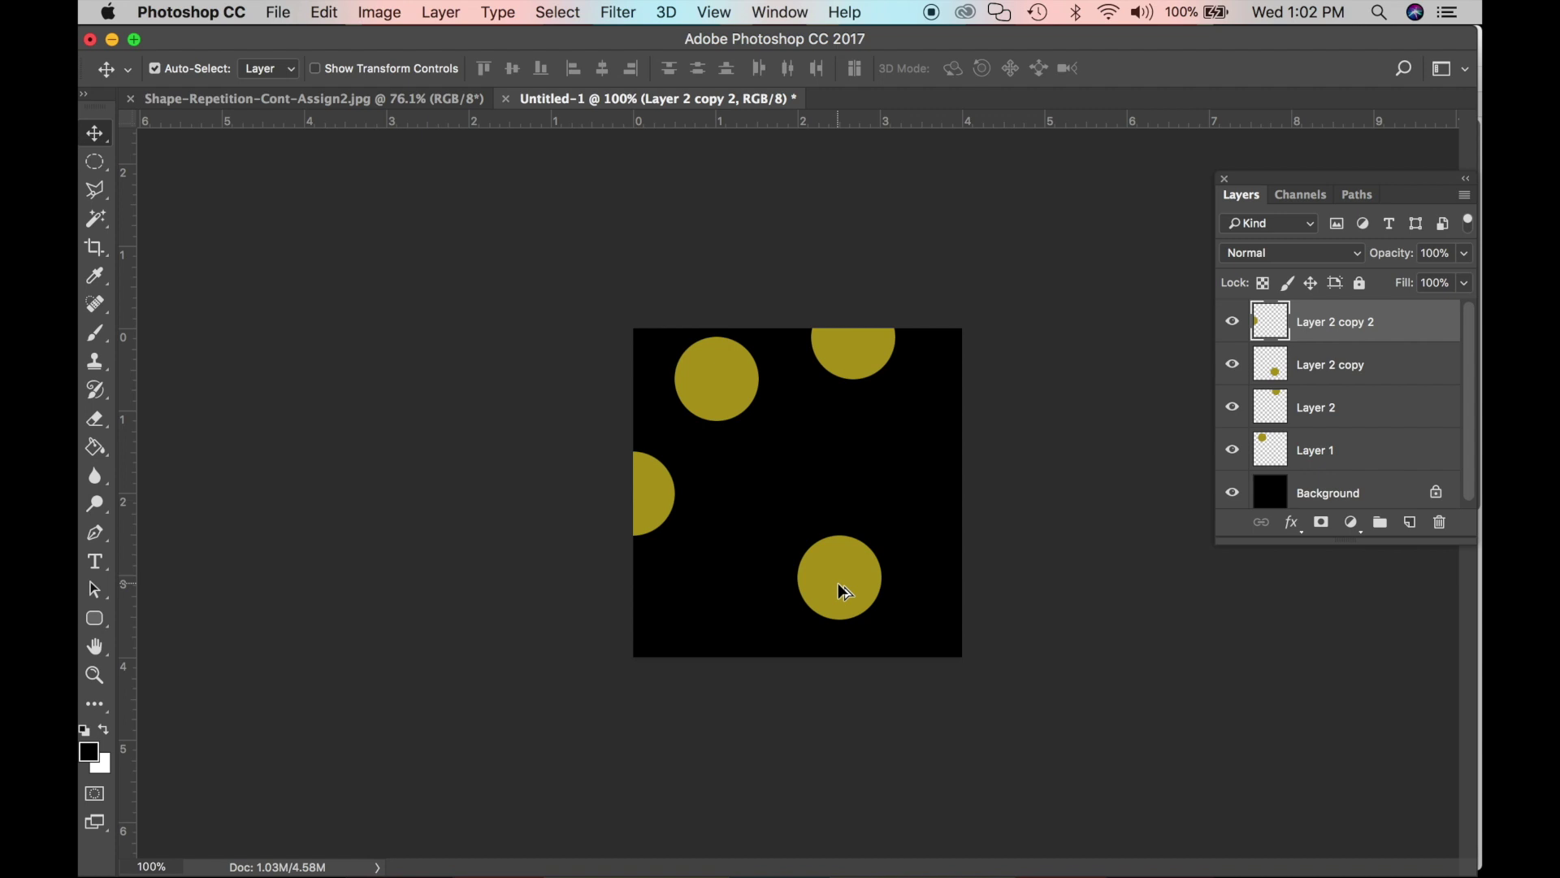
left_click_drag(838, 583, 957, 465)
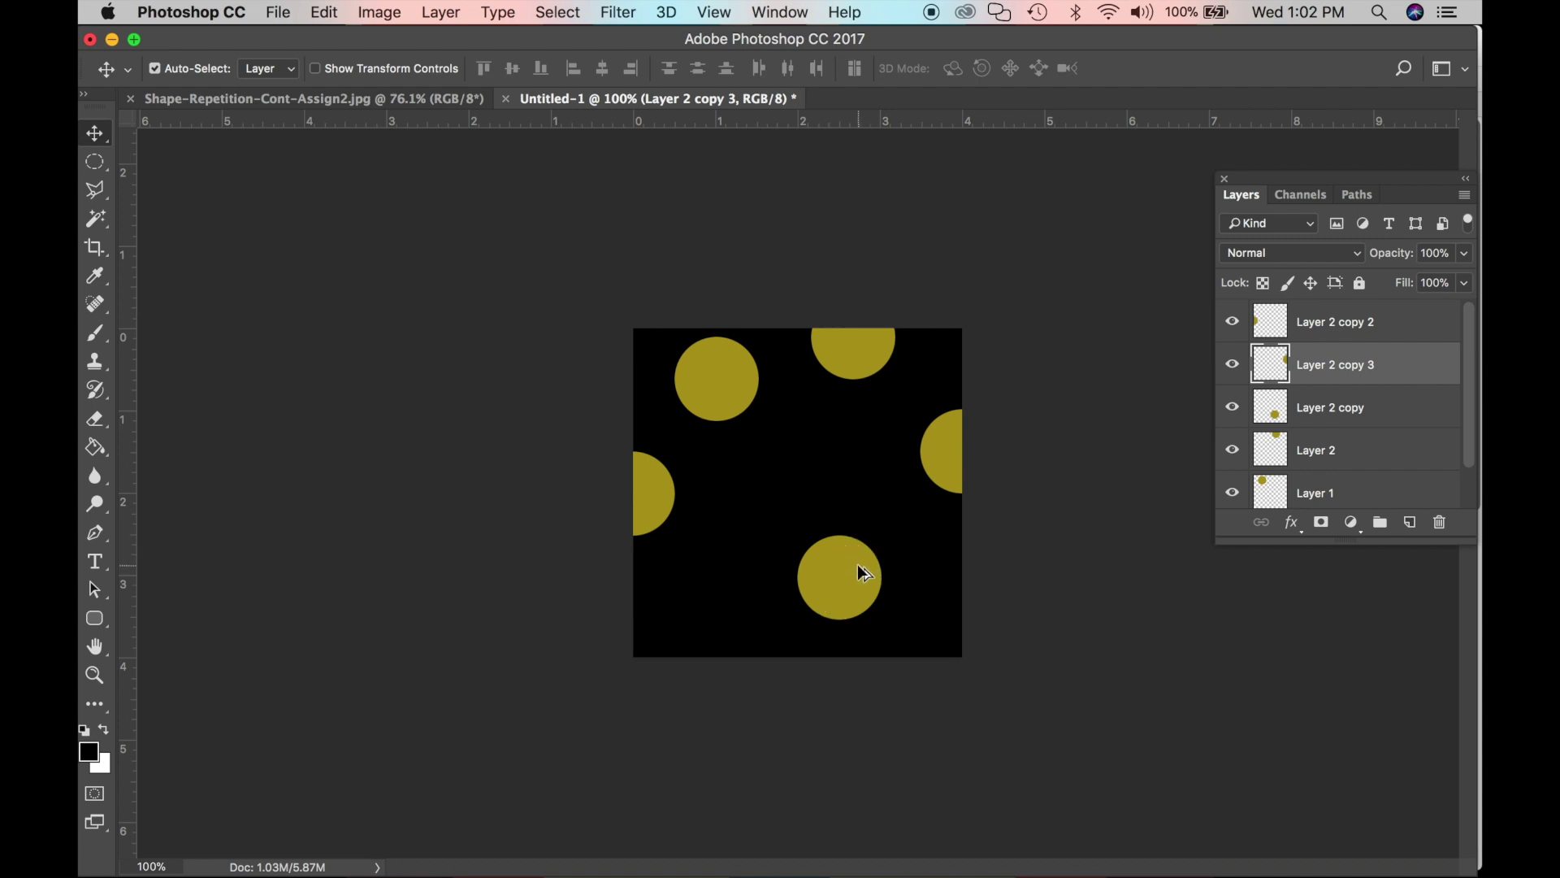
left_click_drag(858, 575, 706, 637)
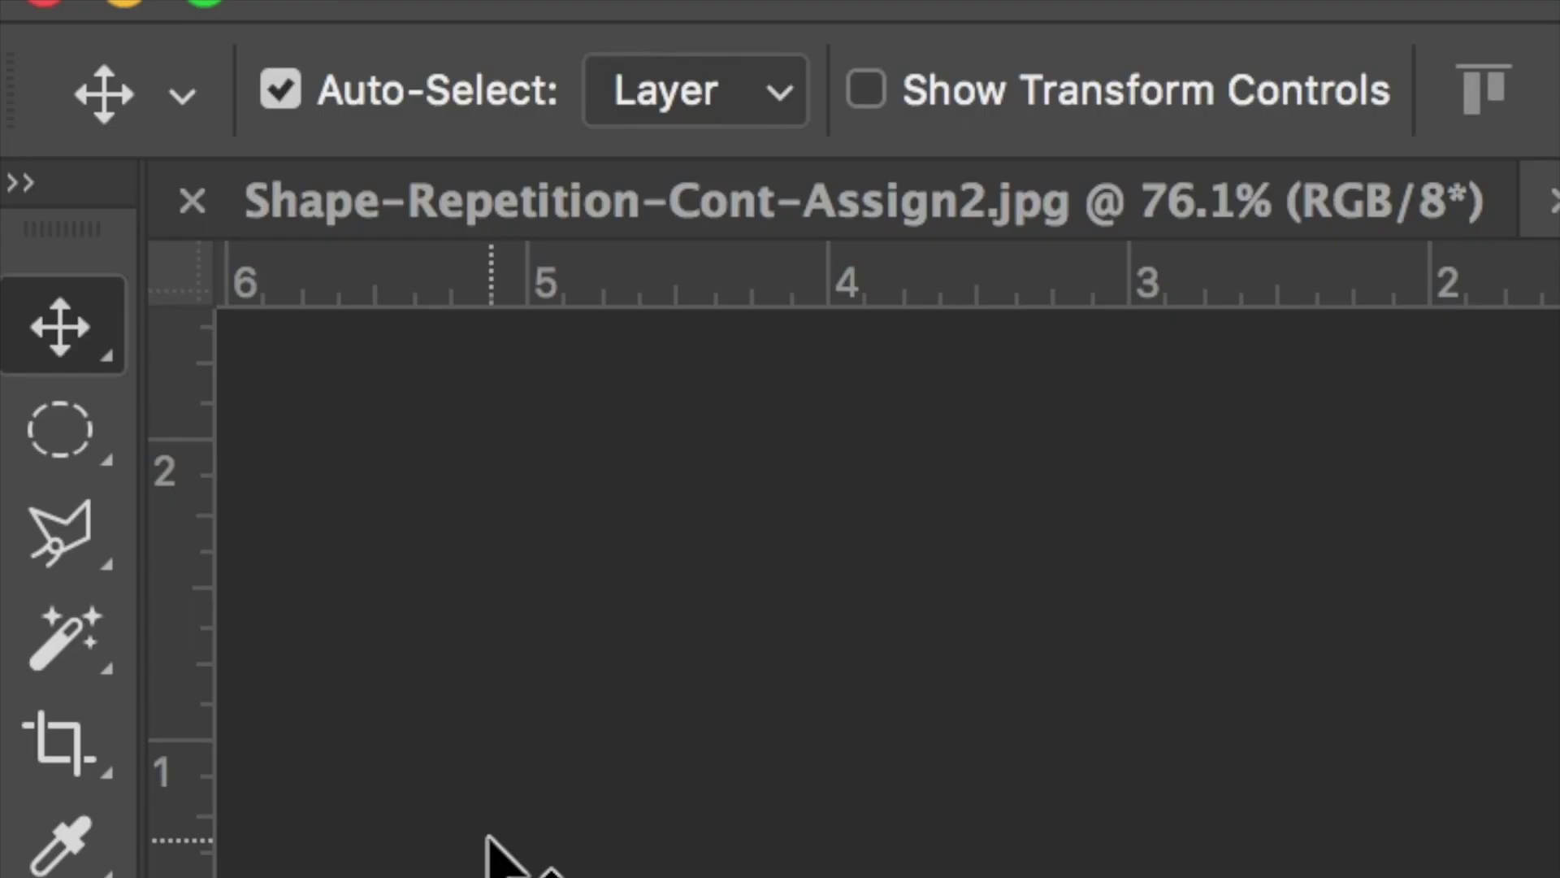
Draw a circular selection about 1.5 inches in diameter near the canvas center with the Elliptical Marquee tool.
left_click(71, 429)
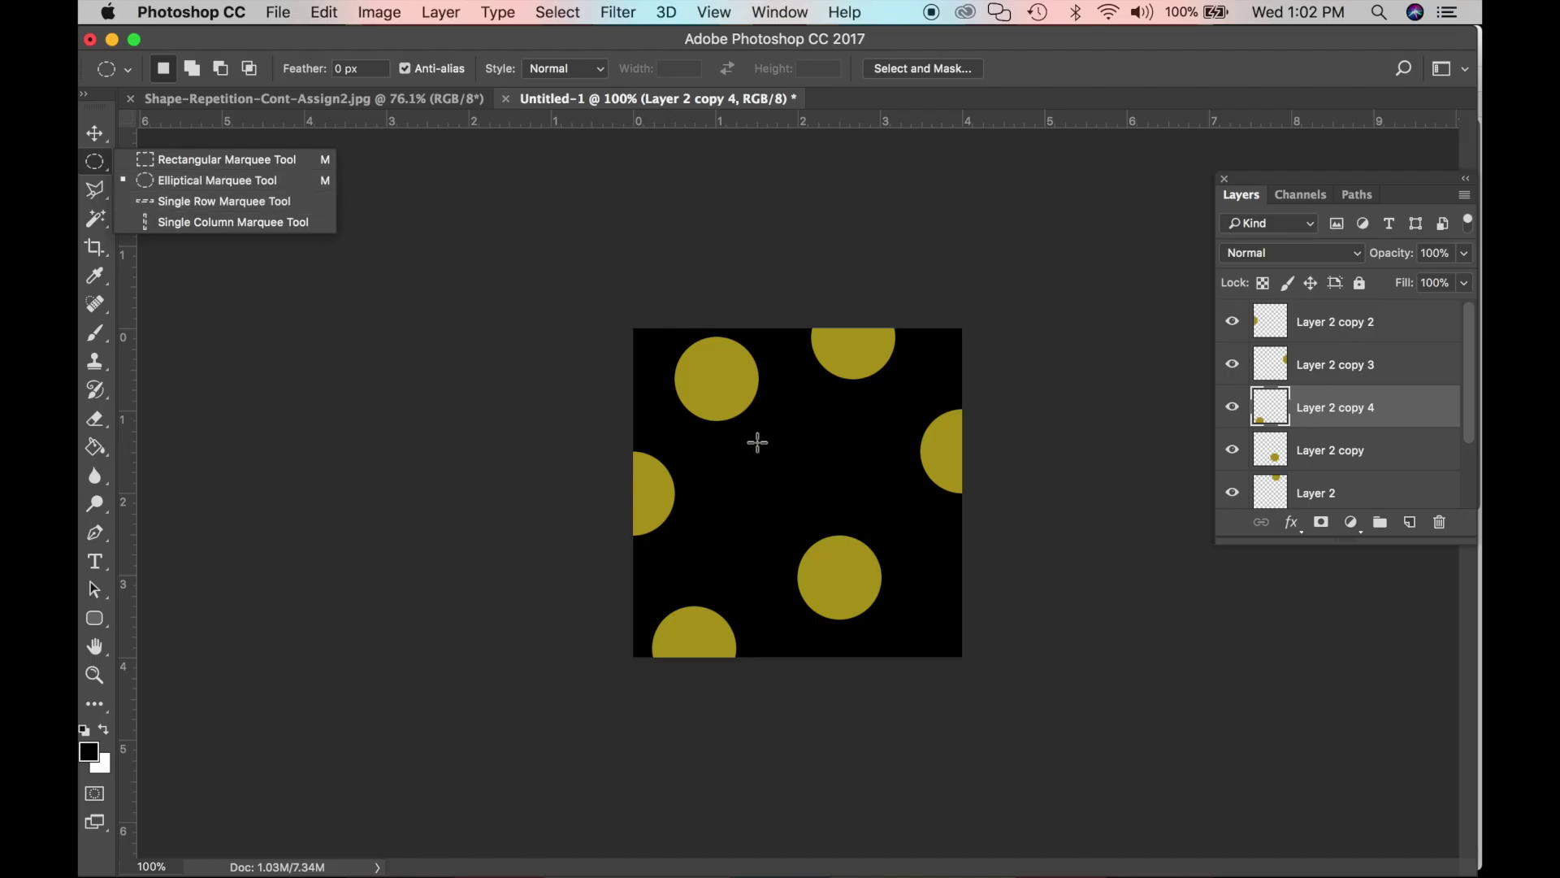
left_click(757, 442)
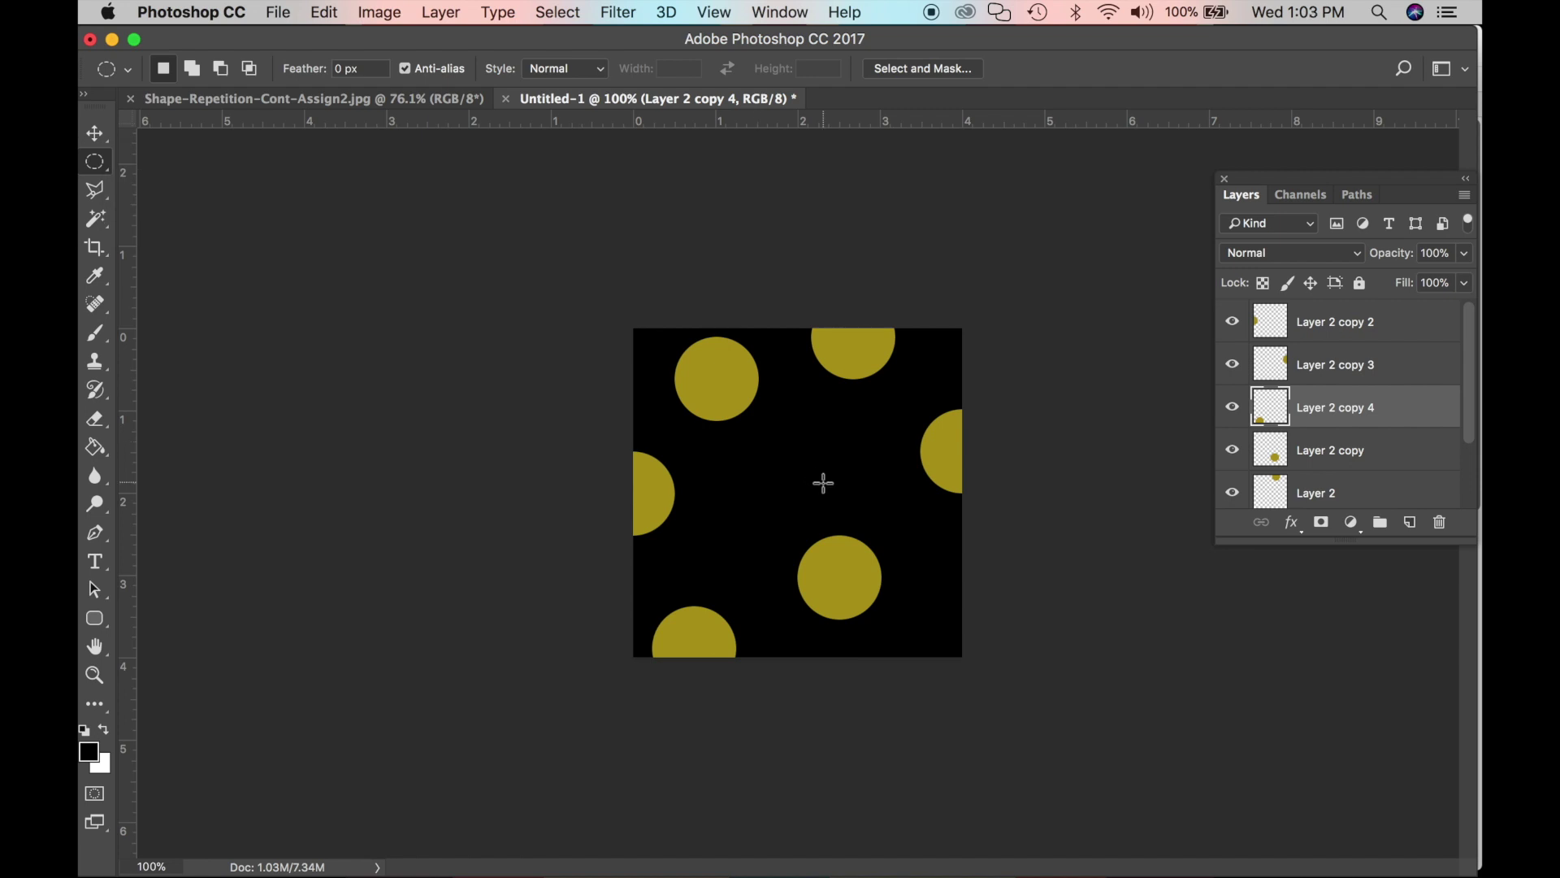
left_click_drag(762, 432, 804, 469)
left_click(806, 435)
left_click_drag(752, 429, 951, 531)
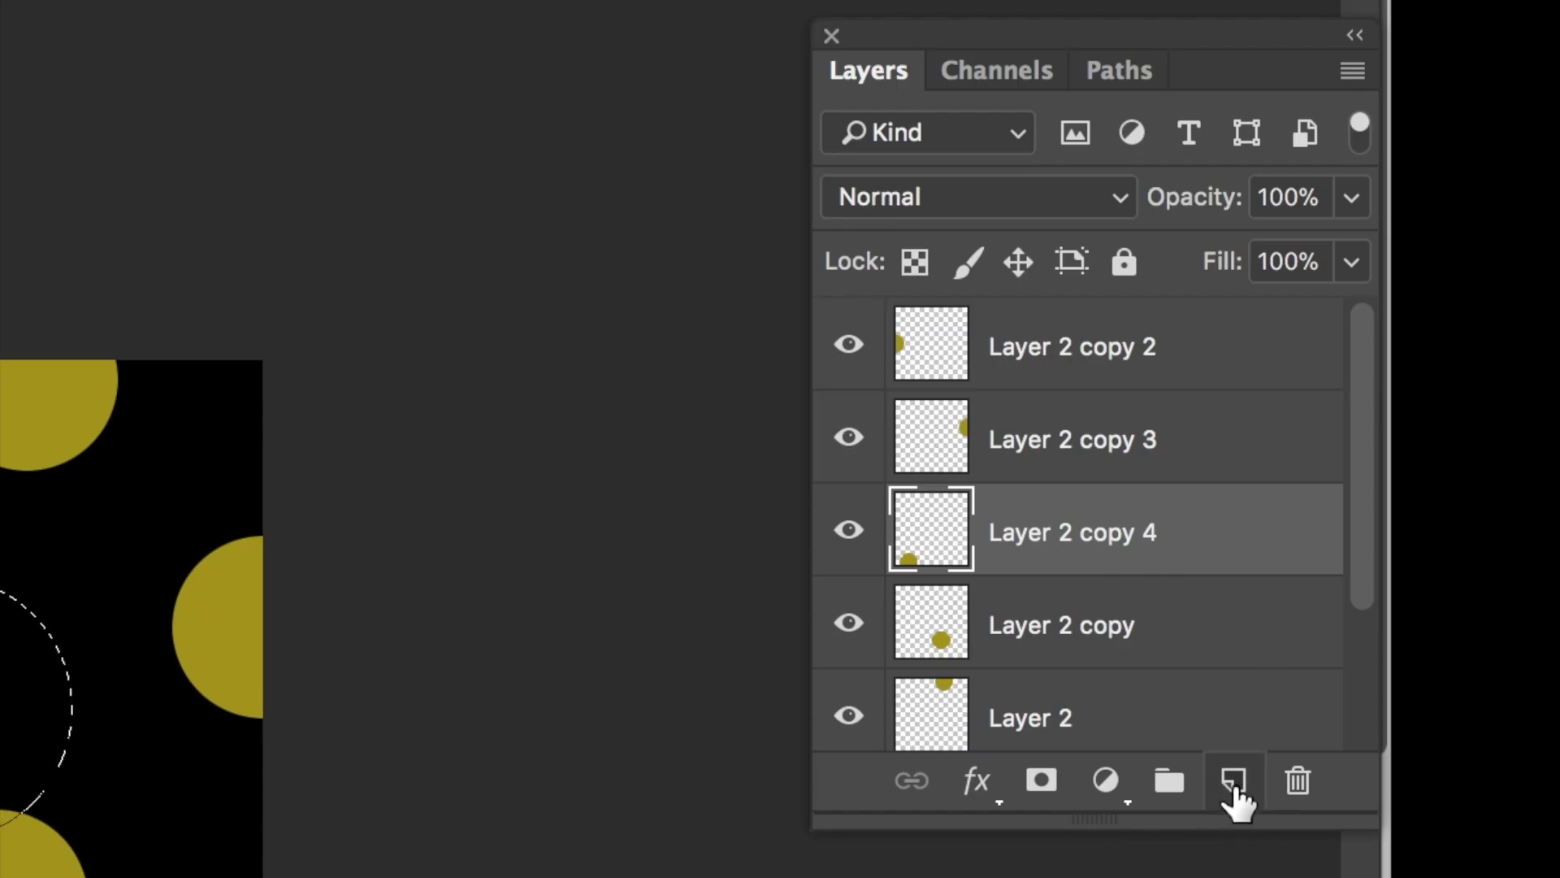
Fill the circular selection on a new layer using Color contents, Normal mode and 100% opacity, and deselect it.
left_click(1235, 782)
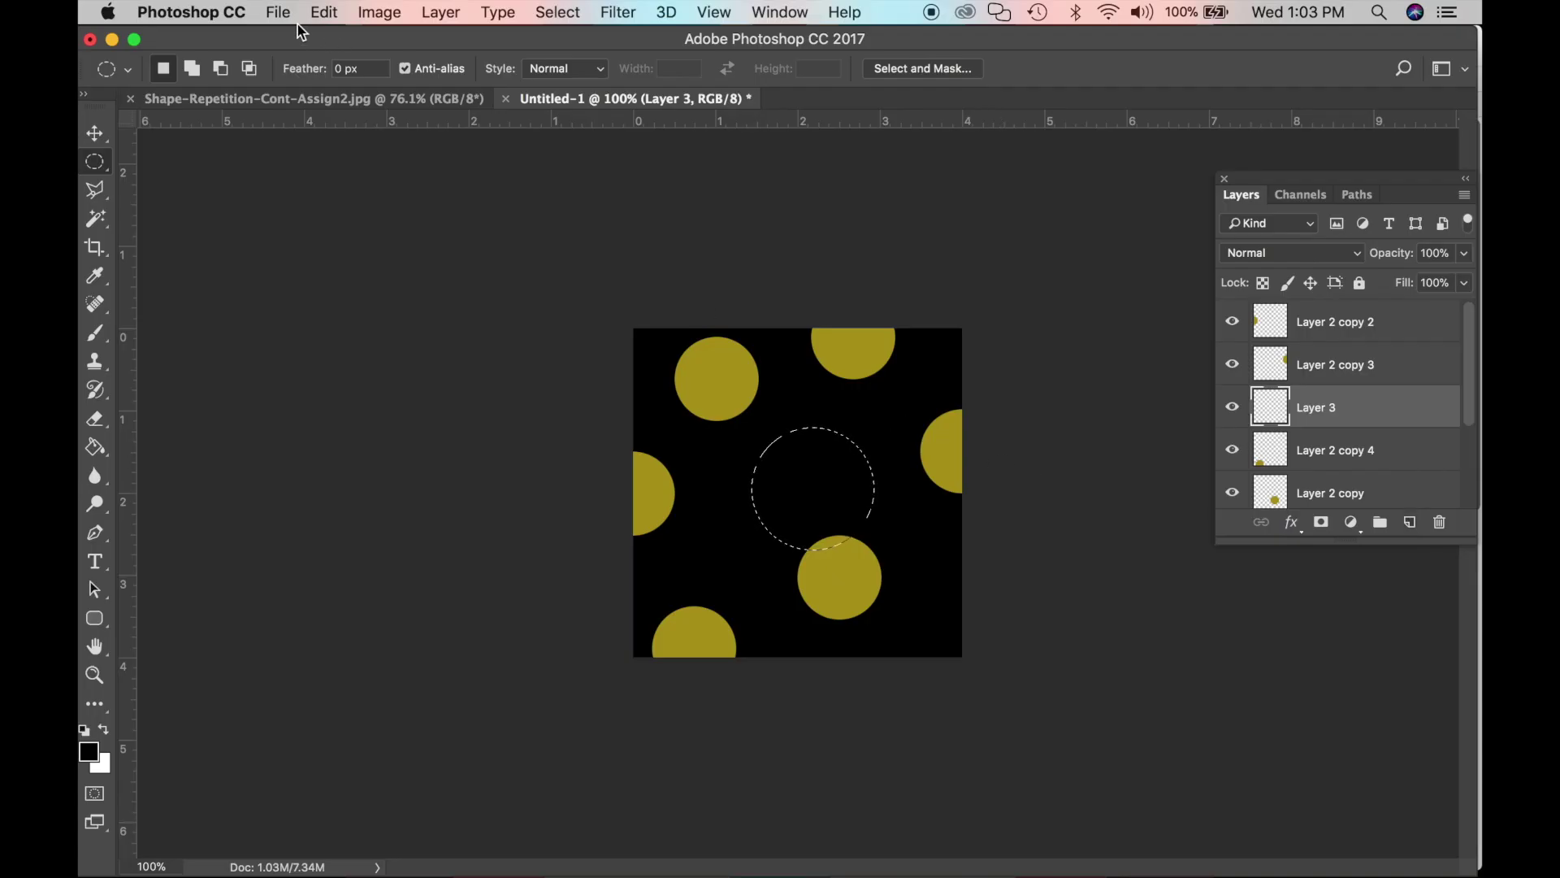
left_click(324, 13)
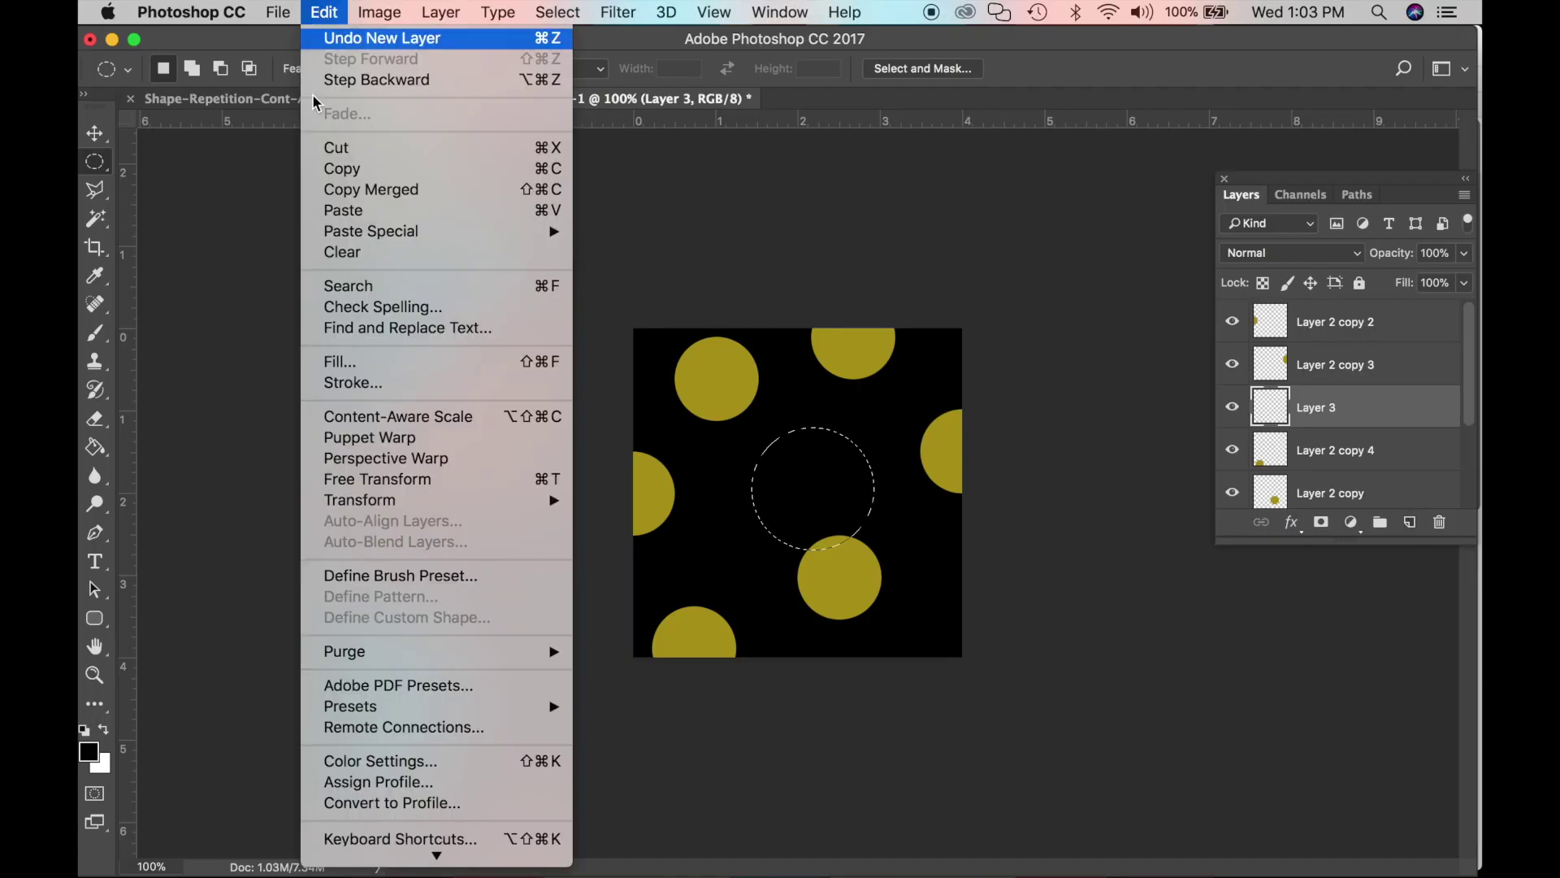
left_click(334, 362)
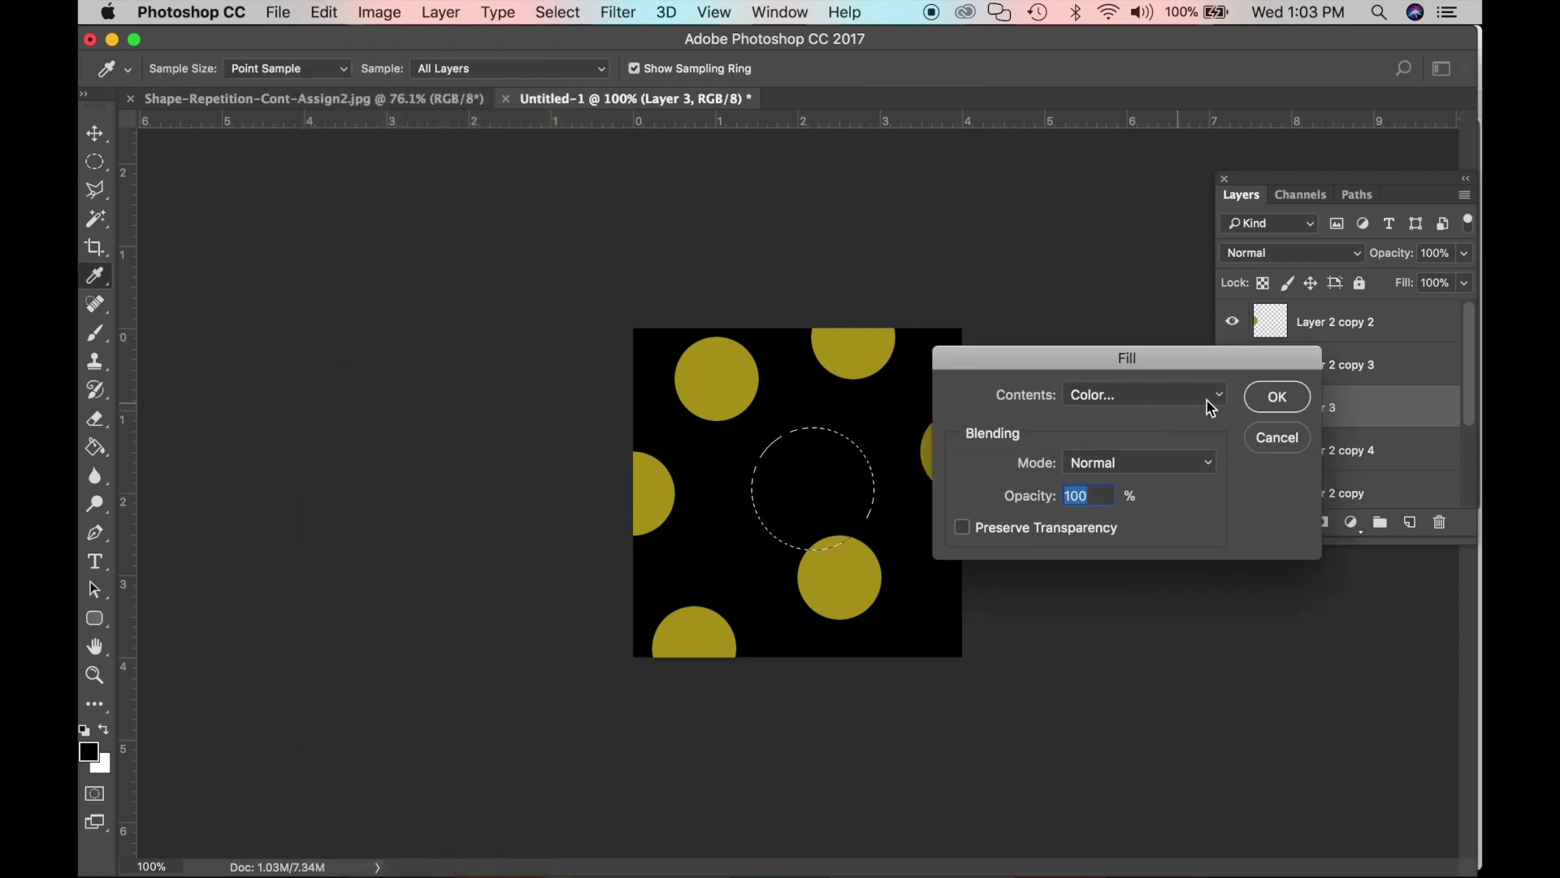
left_click(1278, 397)
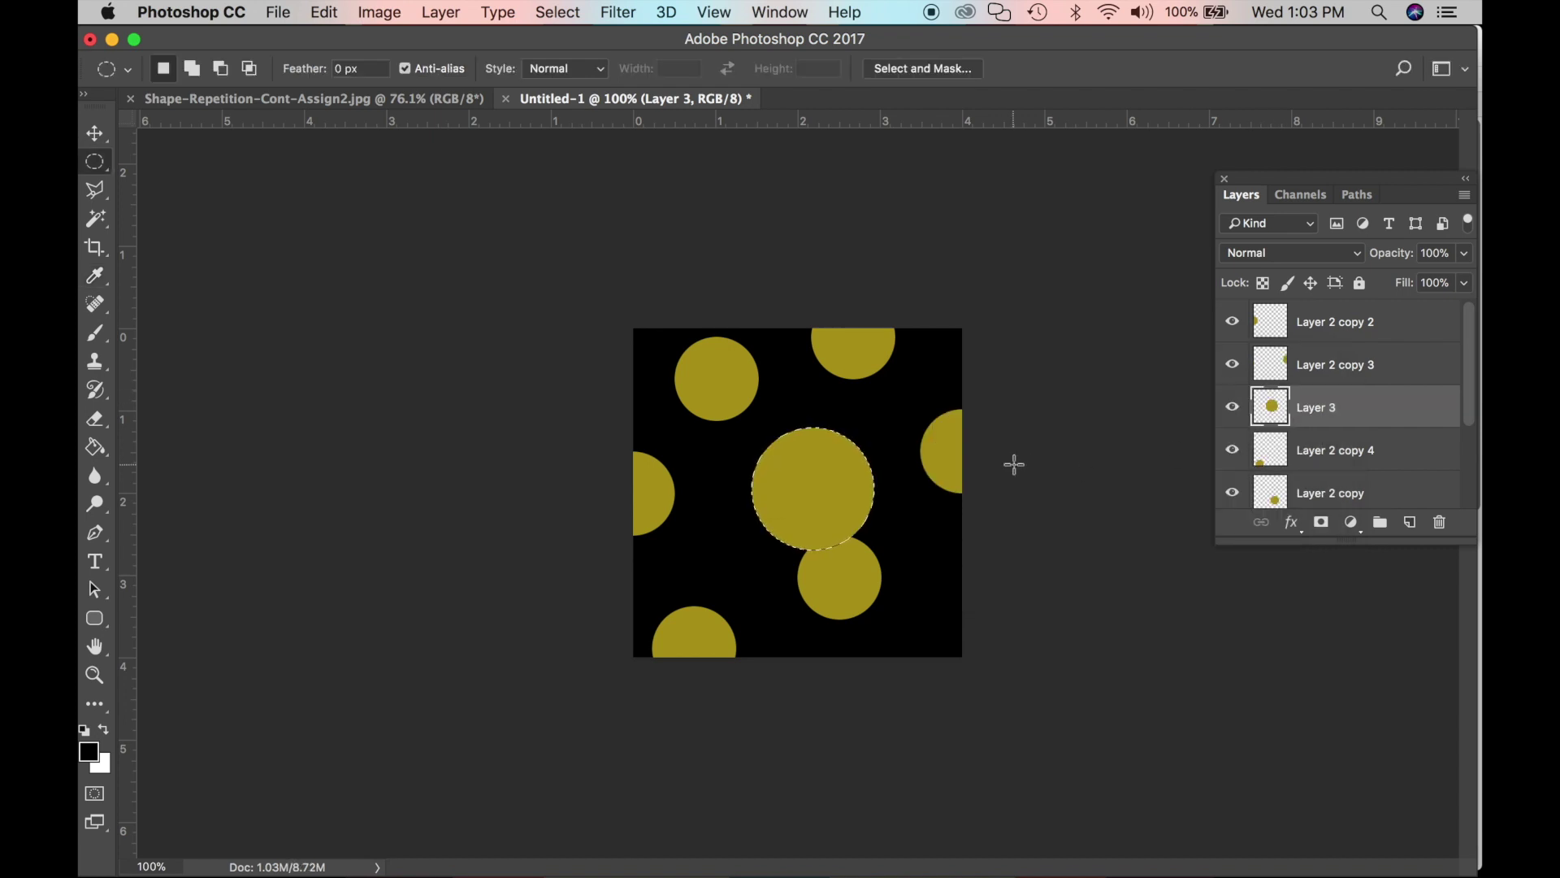
key("super+d")
Move the large circle to the canvas center and reposition the upper-left and bottom circles around it.
key("v")
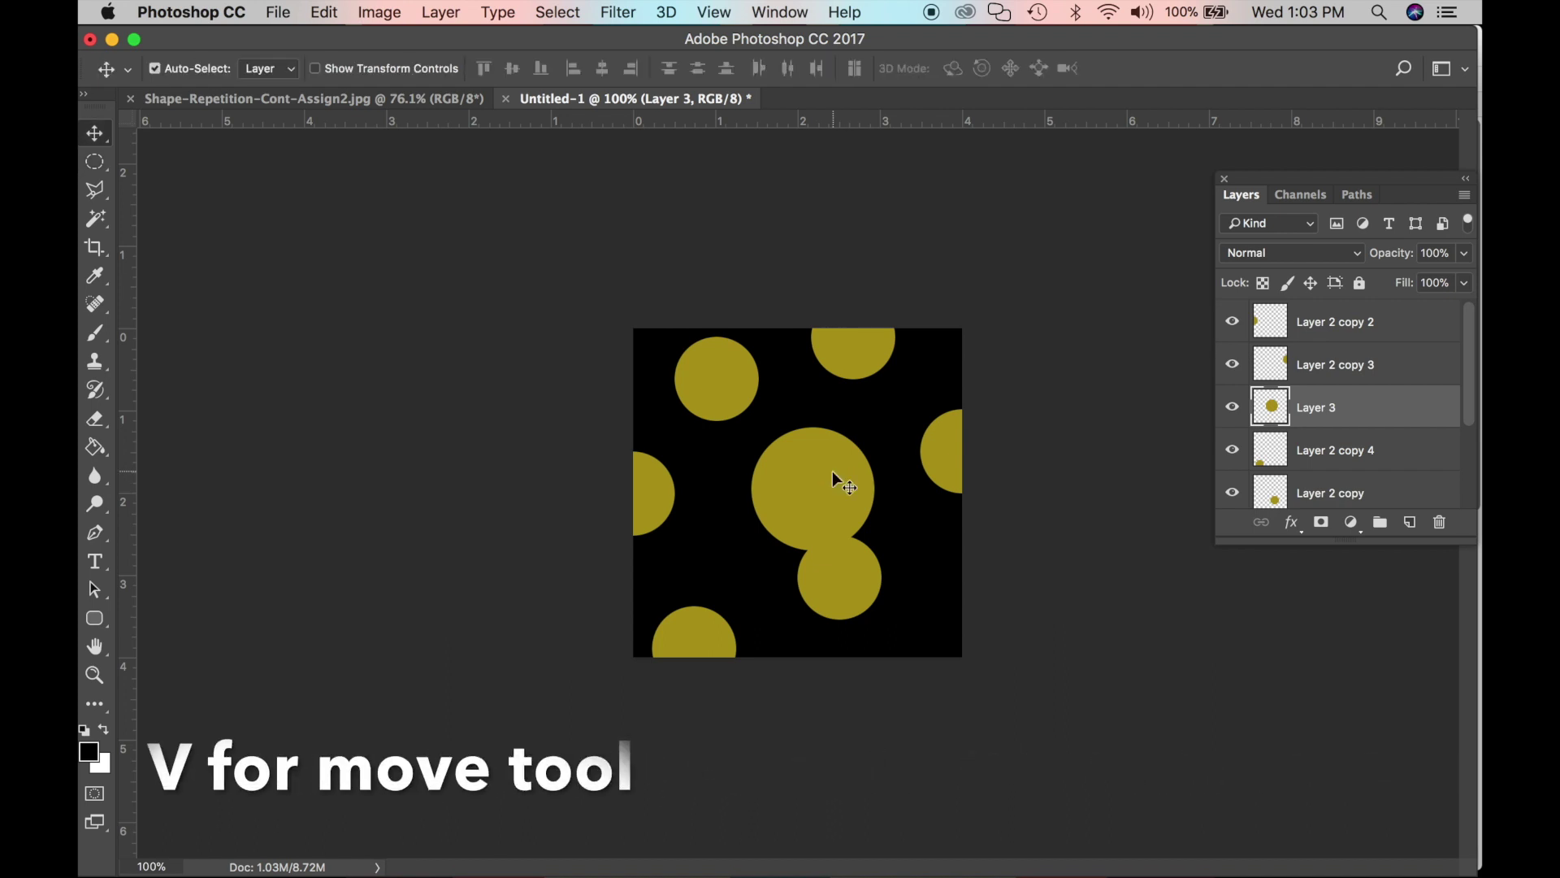
left_click_drag(810, 497, 866, 485)
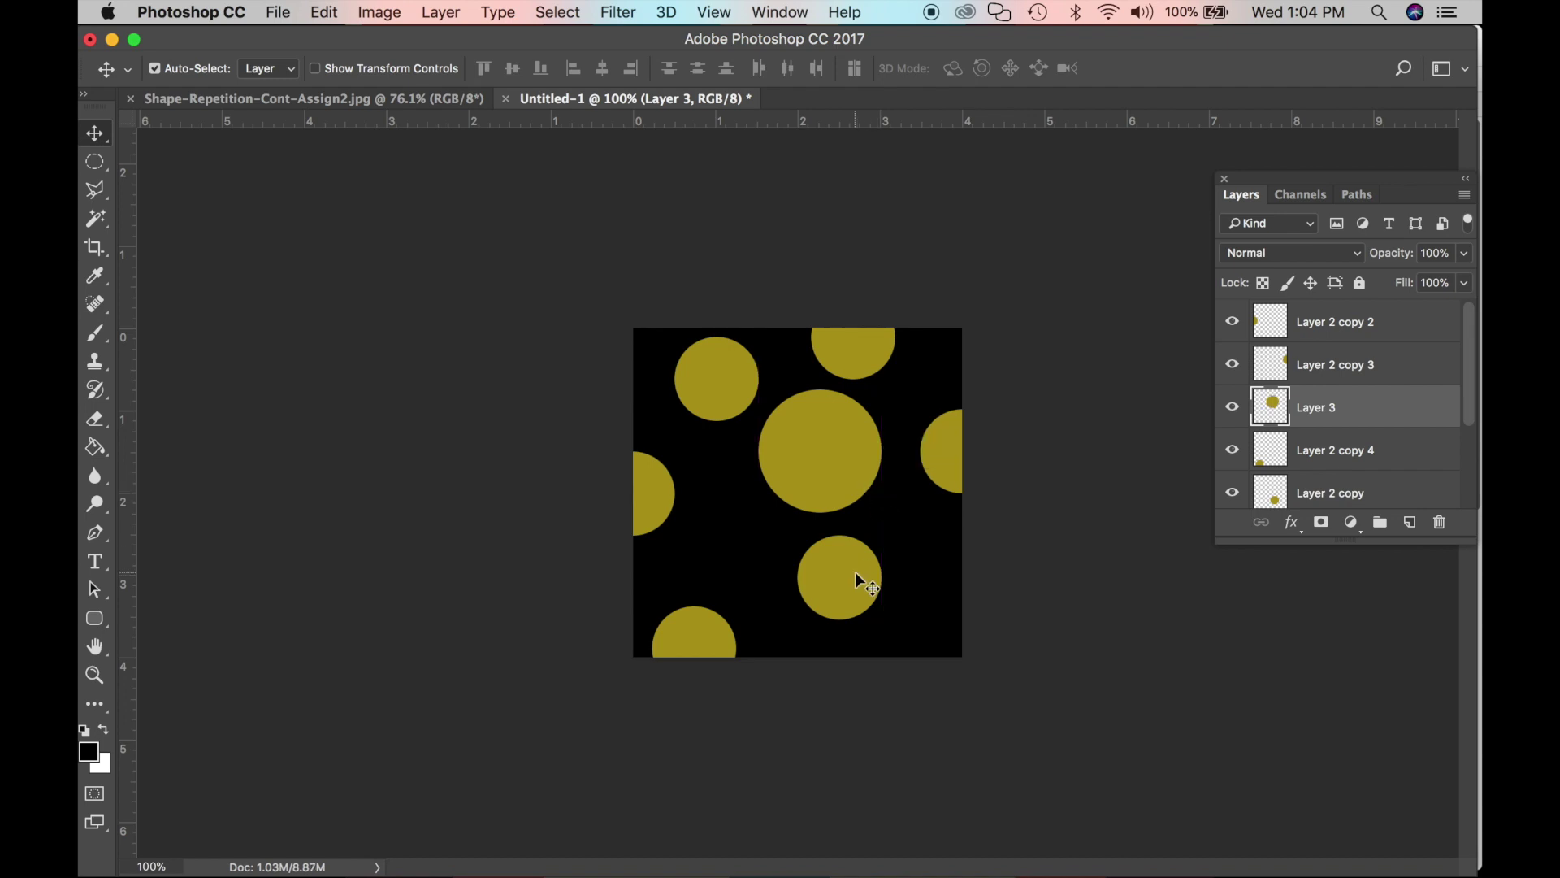
left_click_drag(835, 583, 866, 593)
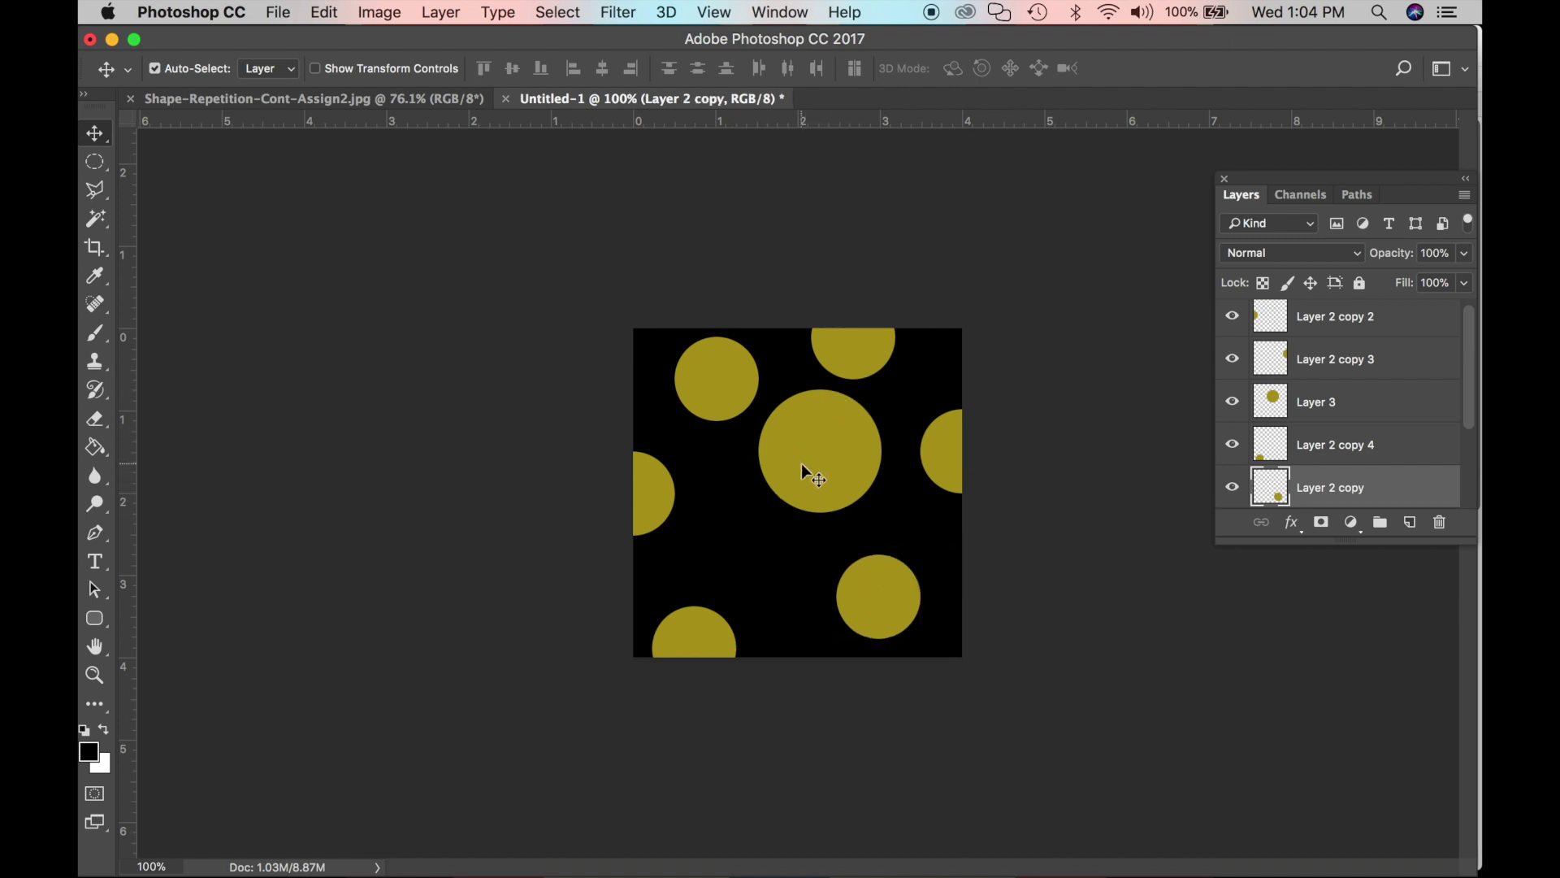
mouse_move(721, 381)
left_mouse_down()
mouse_move(712, 438)
mouse_move(674, 400)
mouse_move(694, 385)
left_mouse_up()
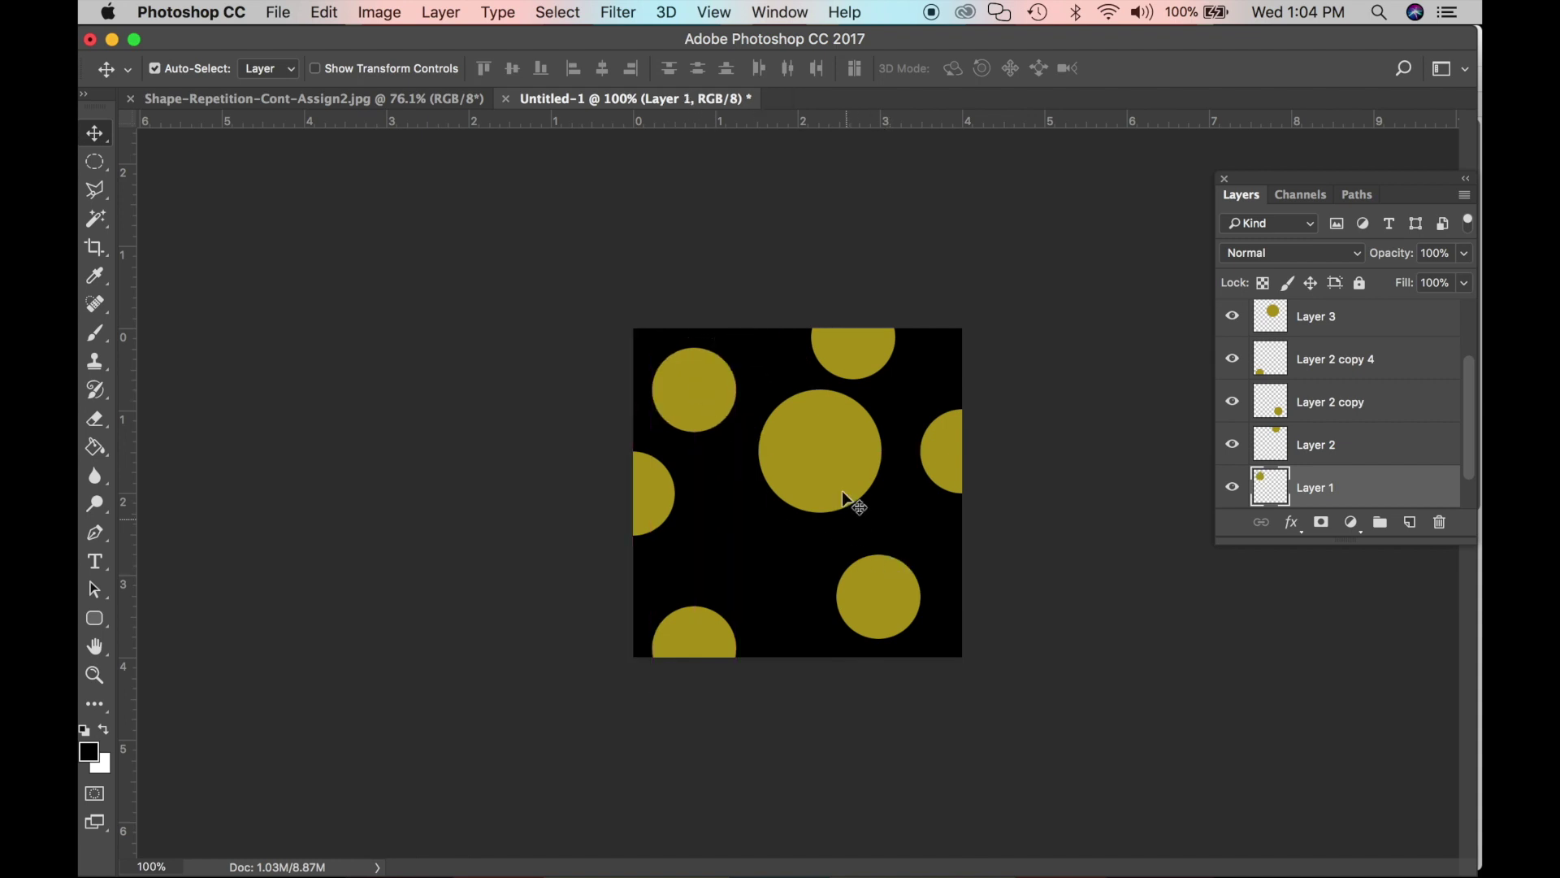
left_click_drag(837, 457, 764, 550)
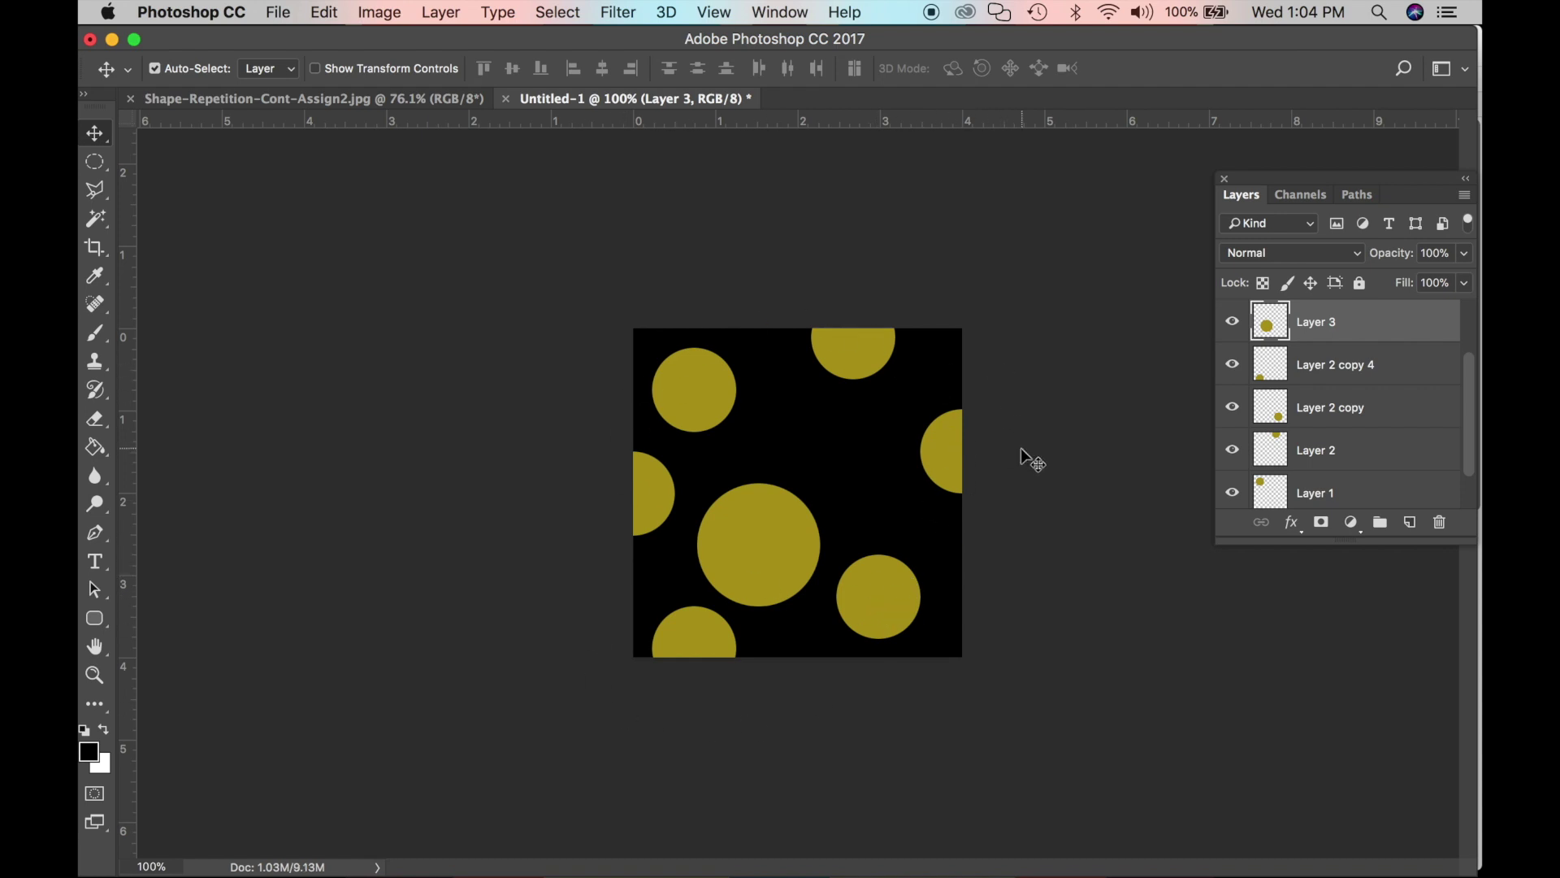
left_click_drag(769, 533, 798, 442)
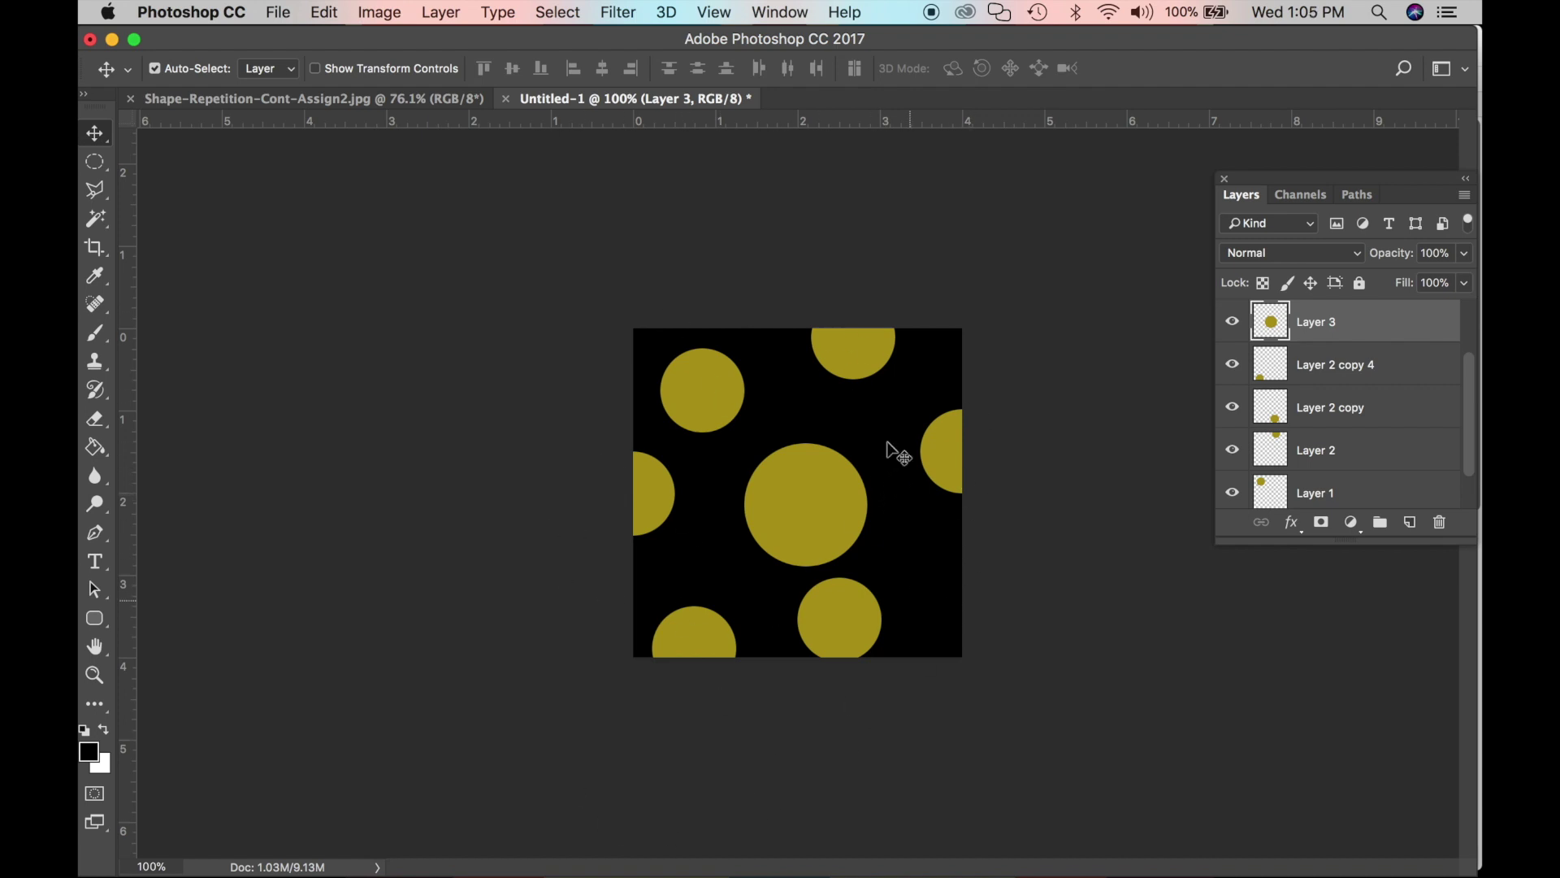
Save the document in Photoshop format as Contrast-size.psd with layers and Maximize Compatibility enabled.
left_click(278, 12)
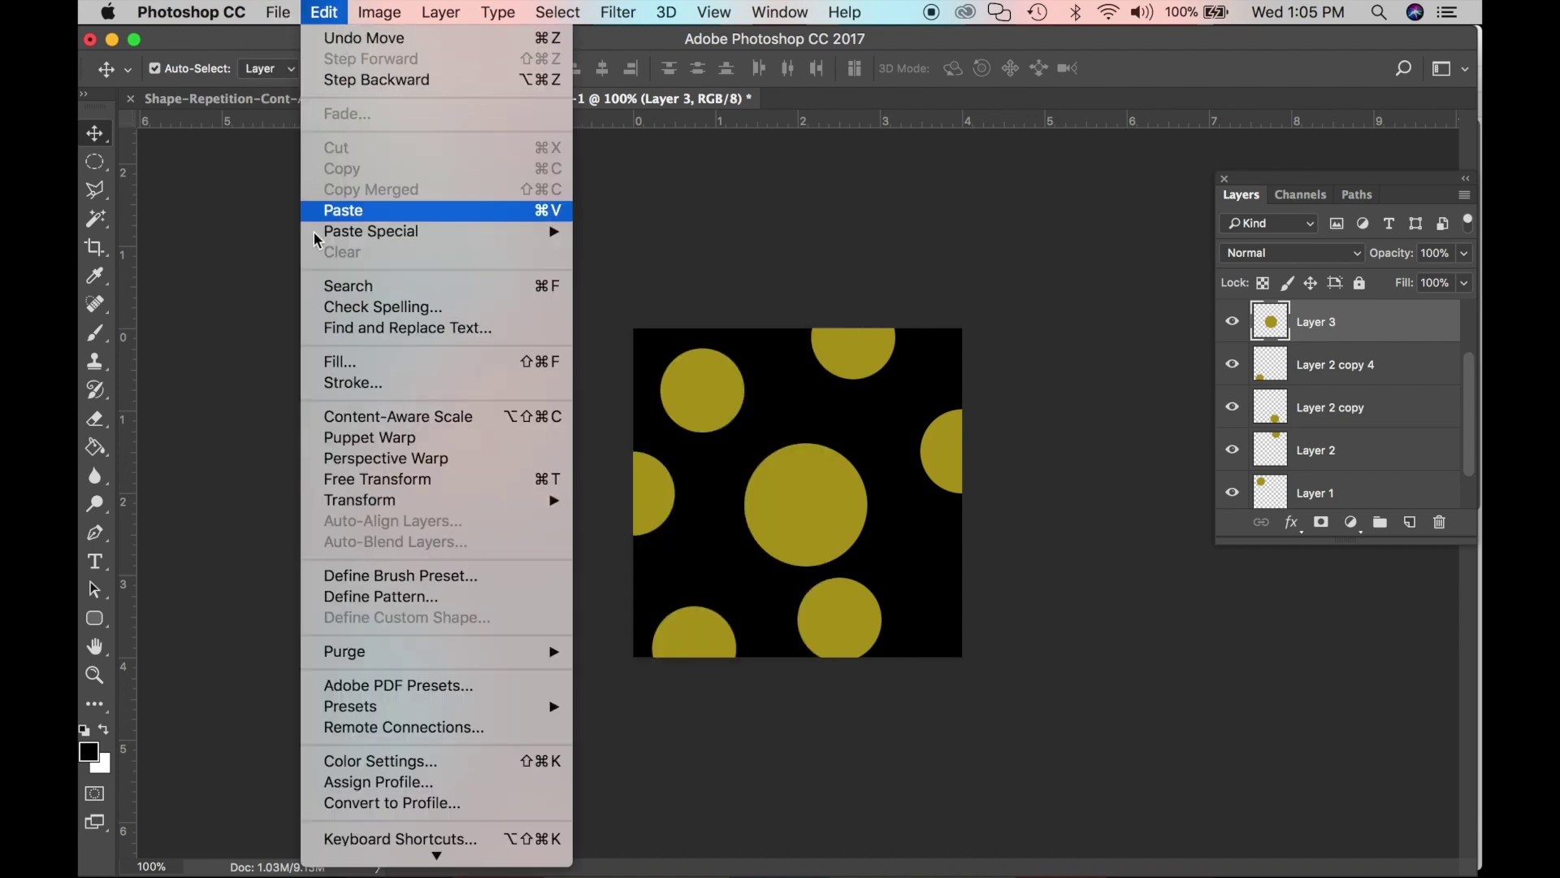
left_click(306, 239)
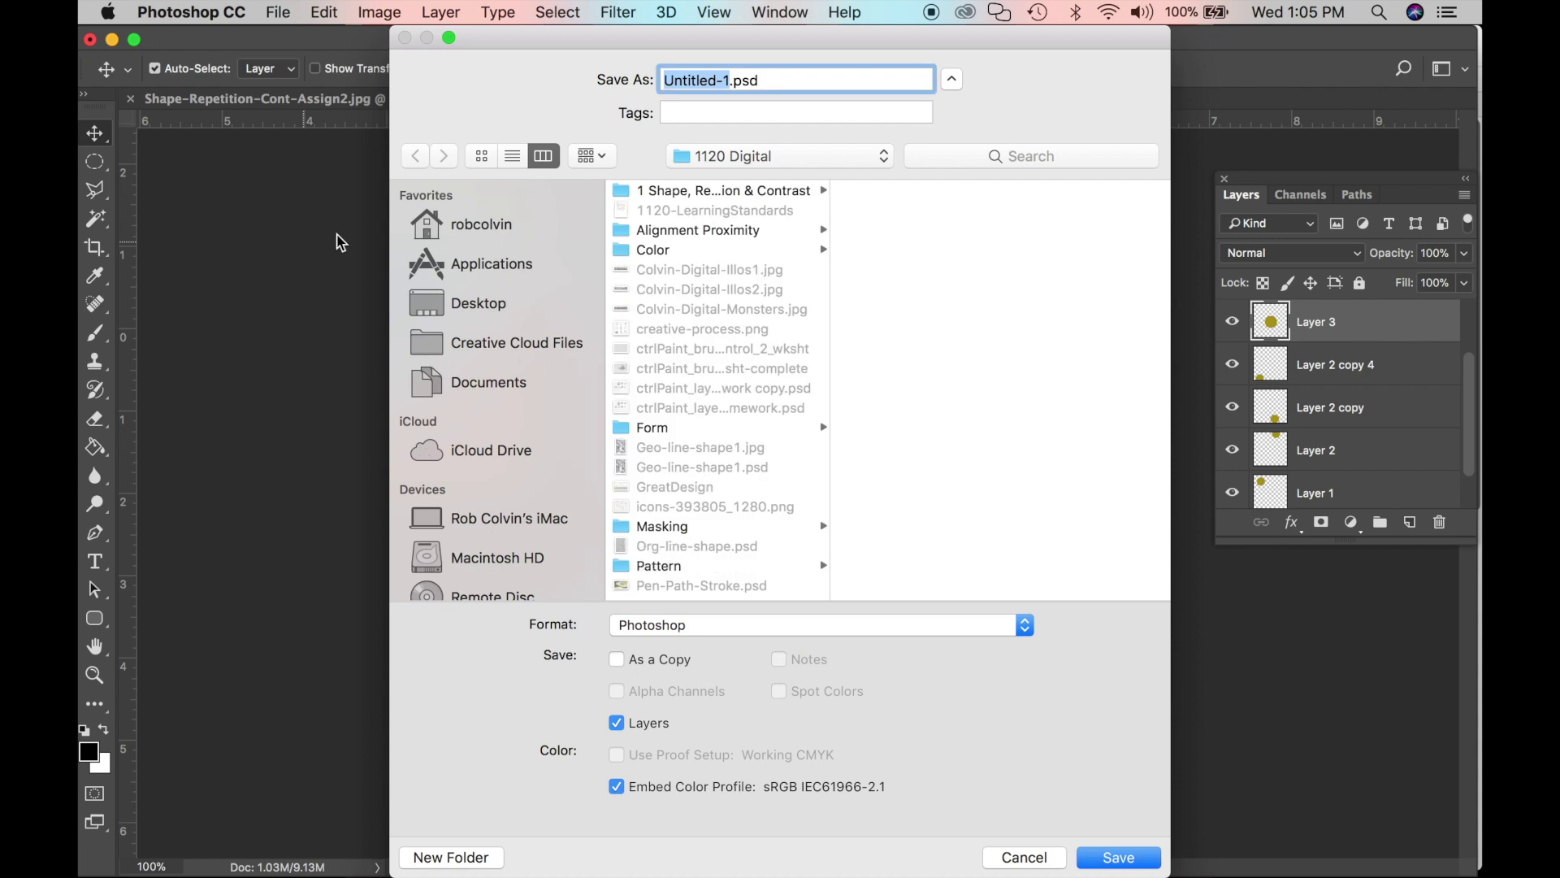
type("Contr")
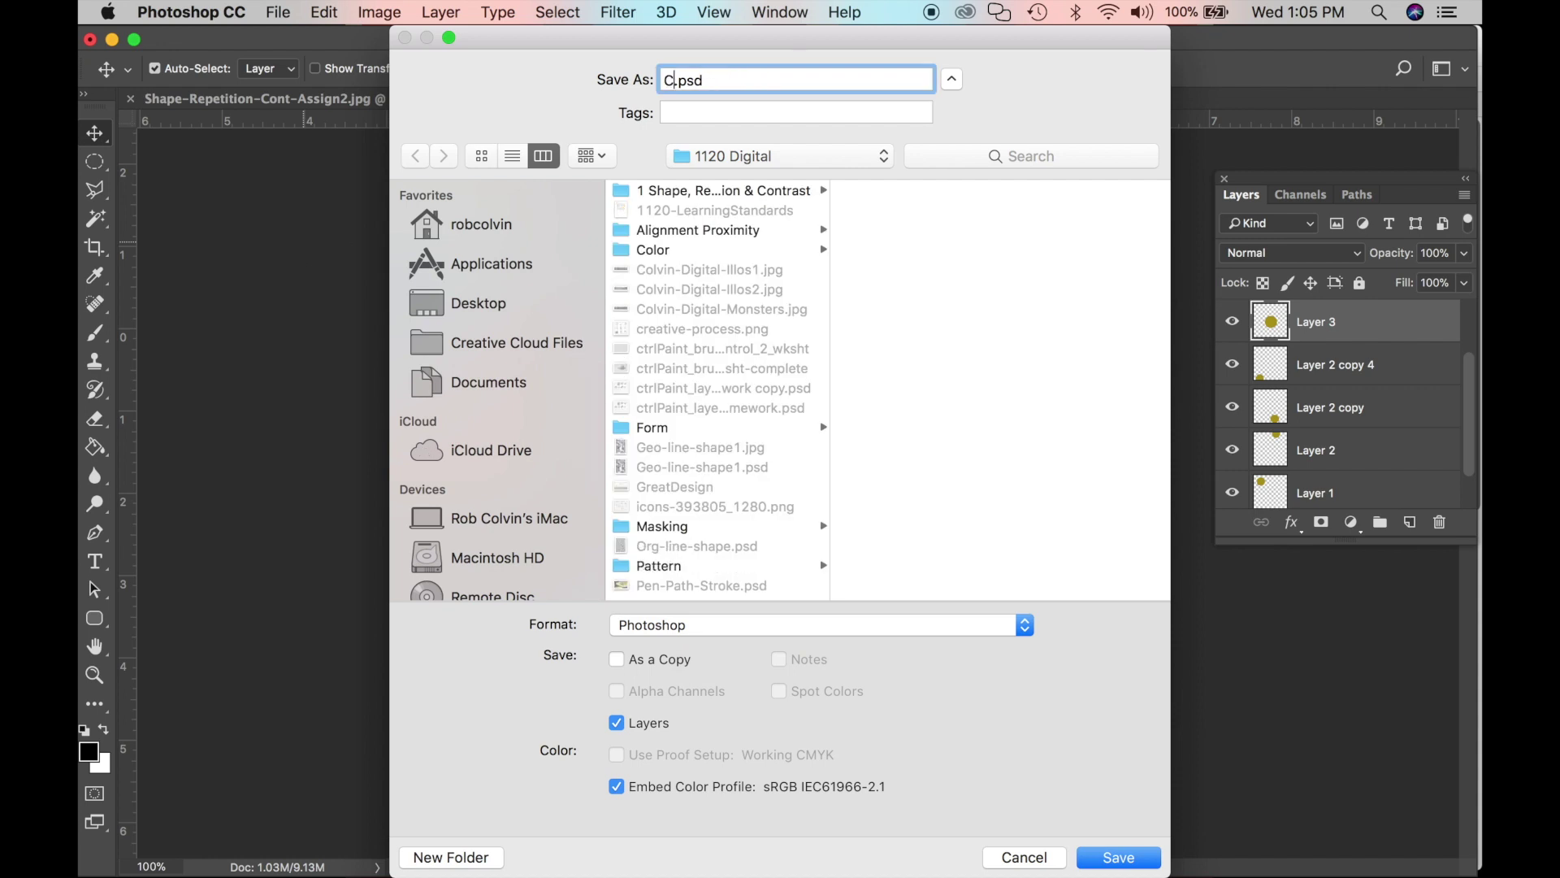
type("ast-size")
left_click(1135, 860)
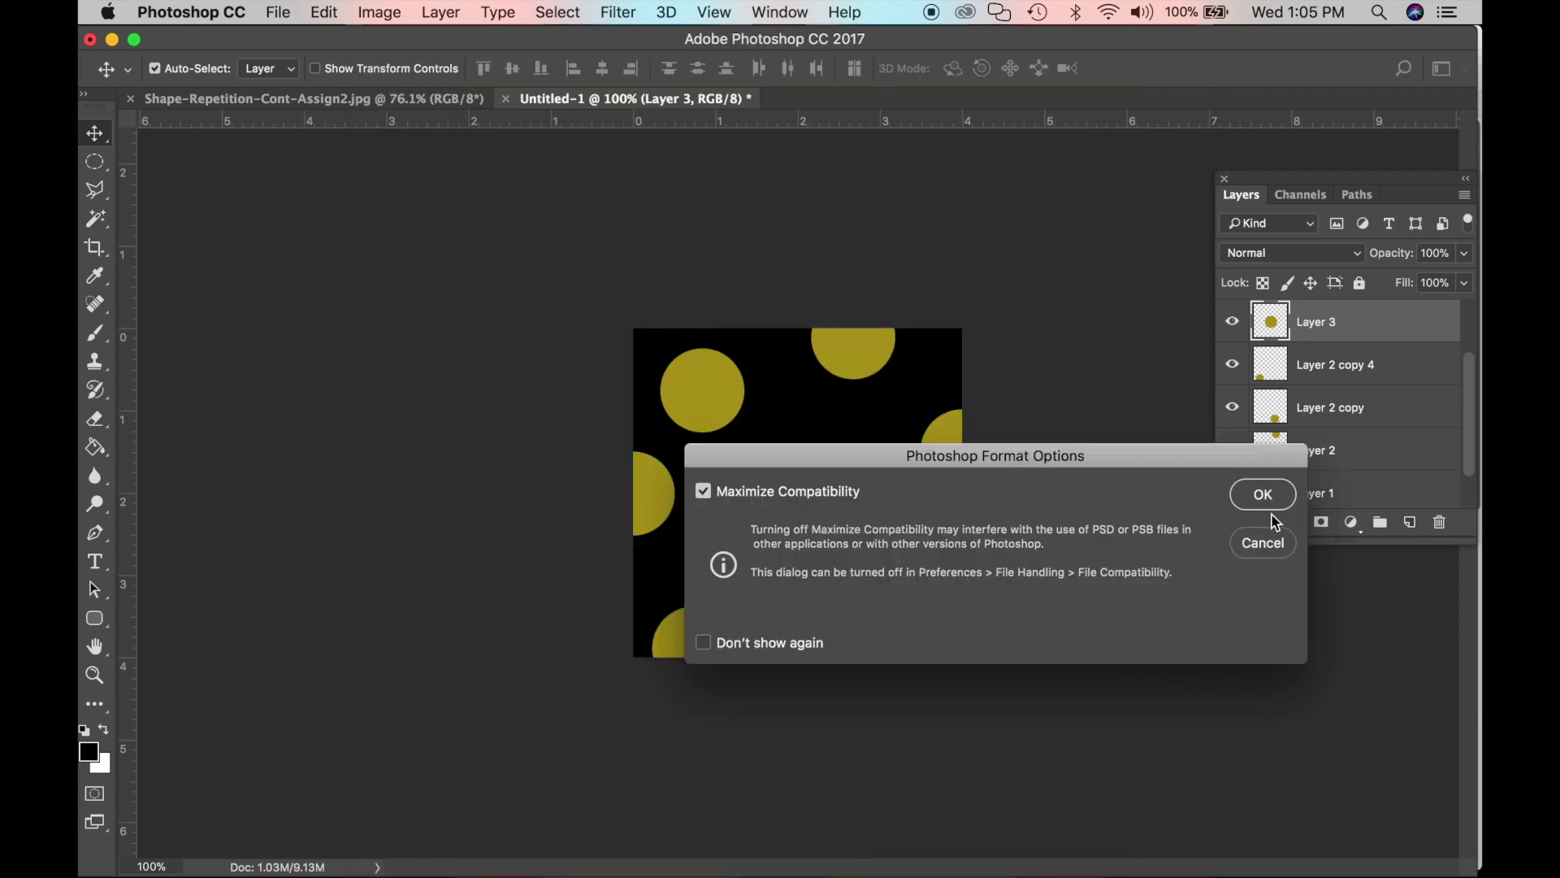
left_click(1264, 495)
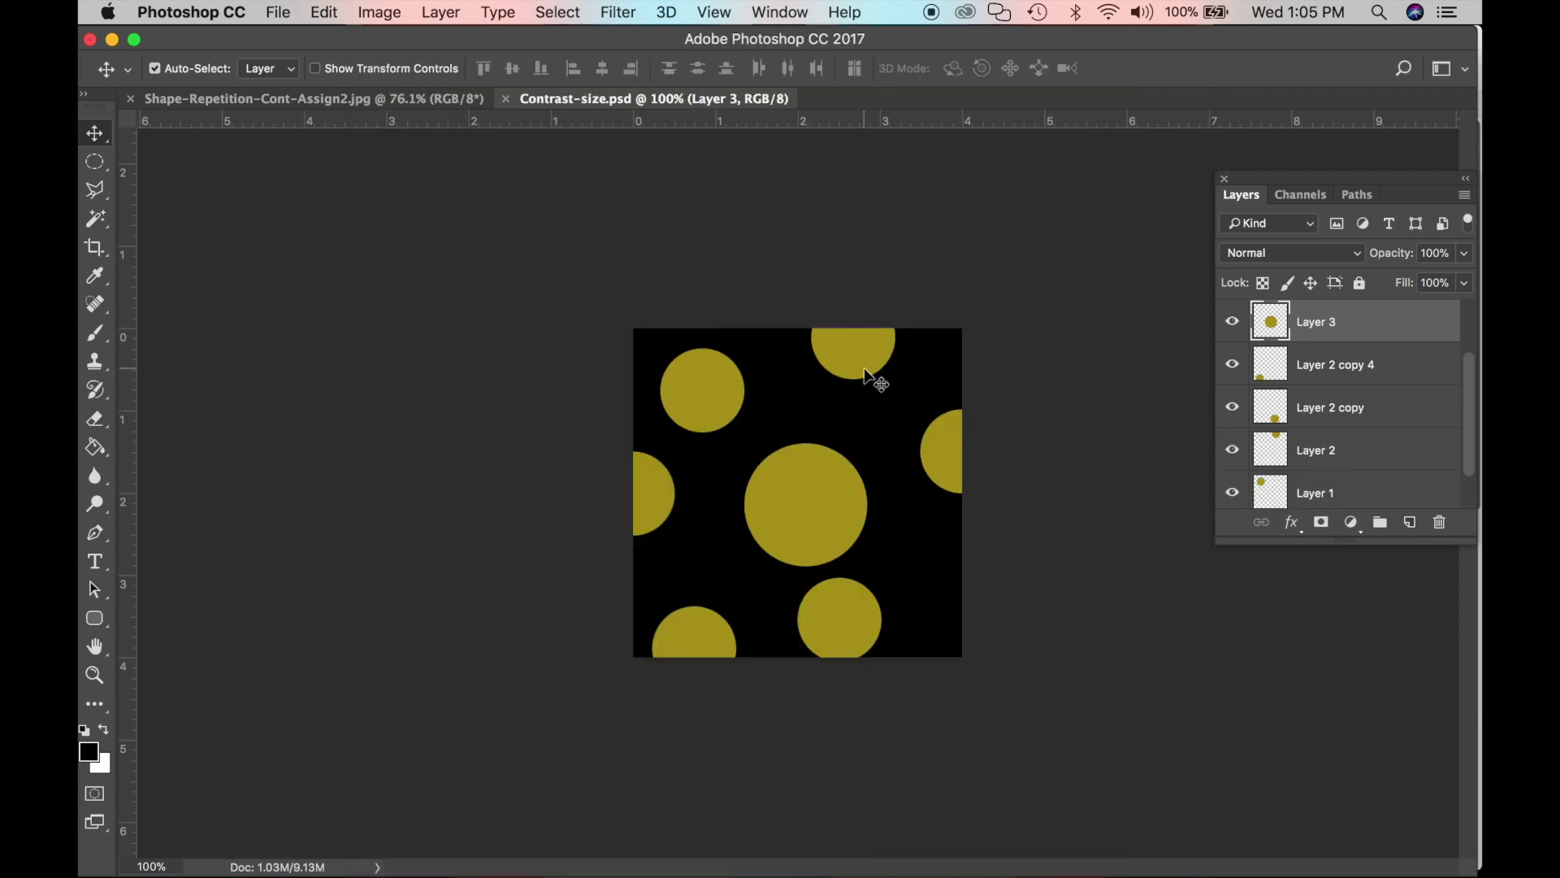
Select all layers from Layer 2 copy 2 down to Background.
scroll(1330, 348, "down", 2)
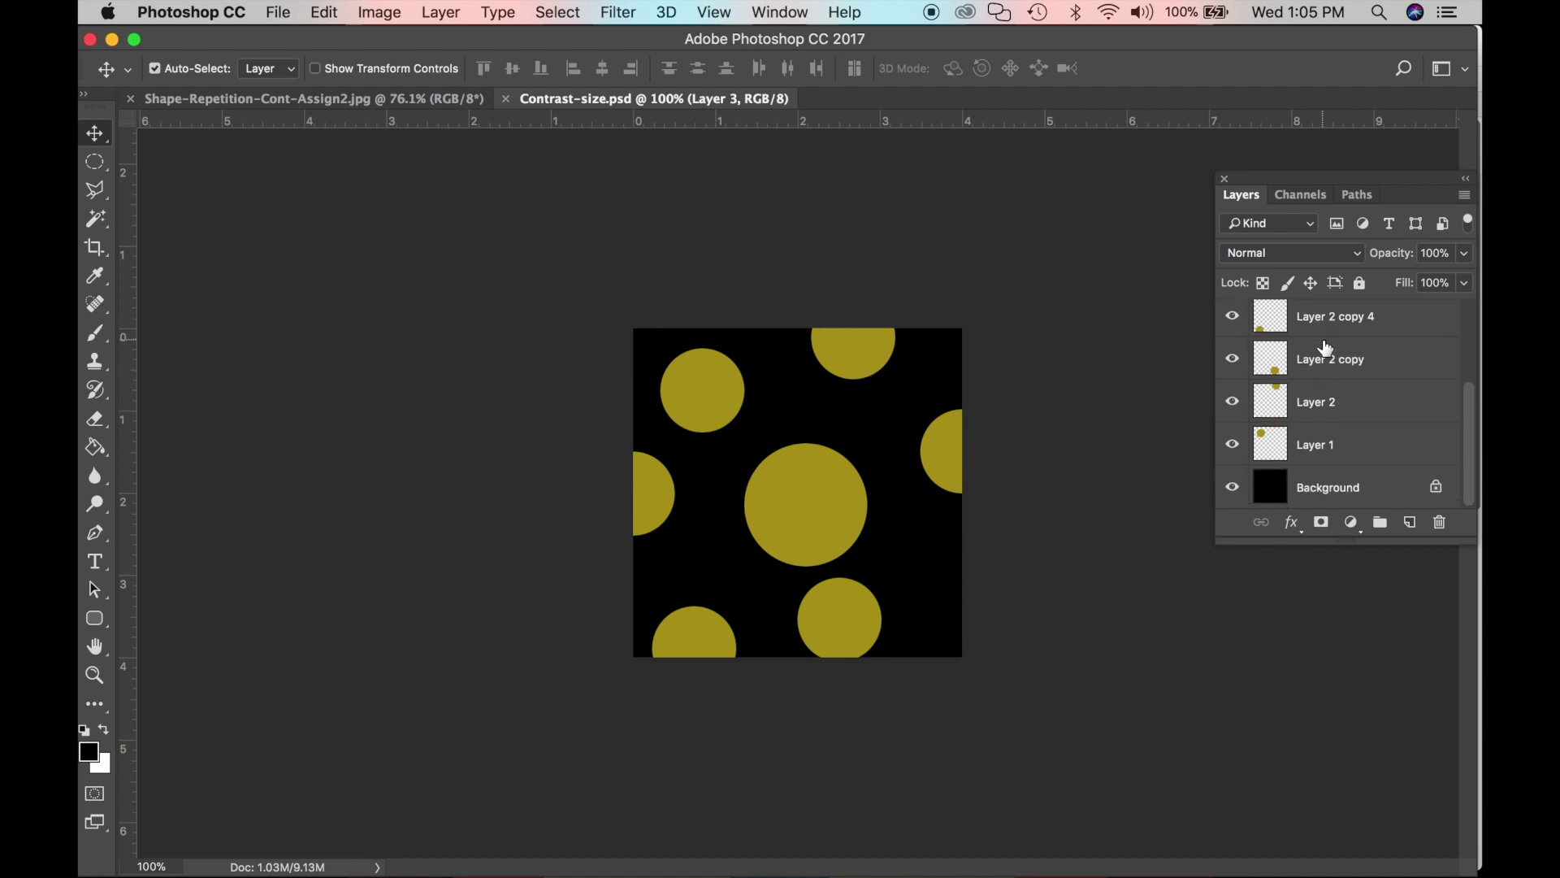
scroll(1325, 348, "up", 2)
scroll(1326, 347, "down", 2)
scroll(1325, 348, "up", 3)
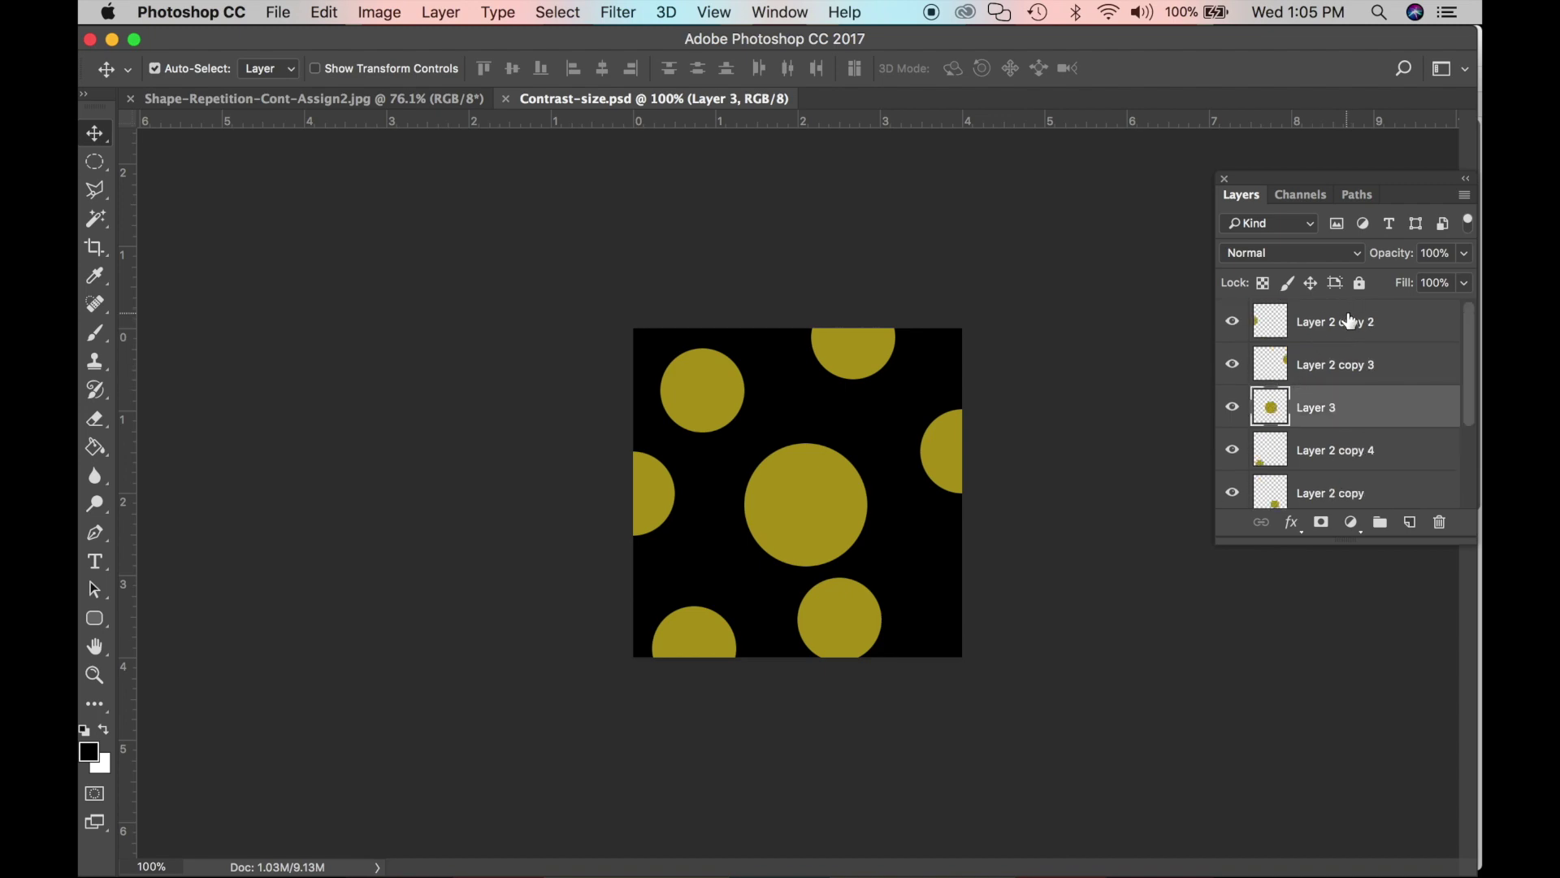
left_click(1349, 321)
scroll(1349, 348, "down", 4)
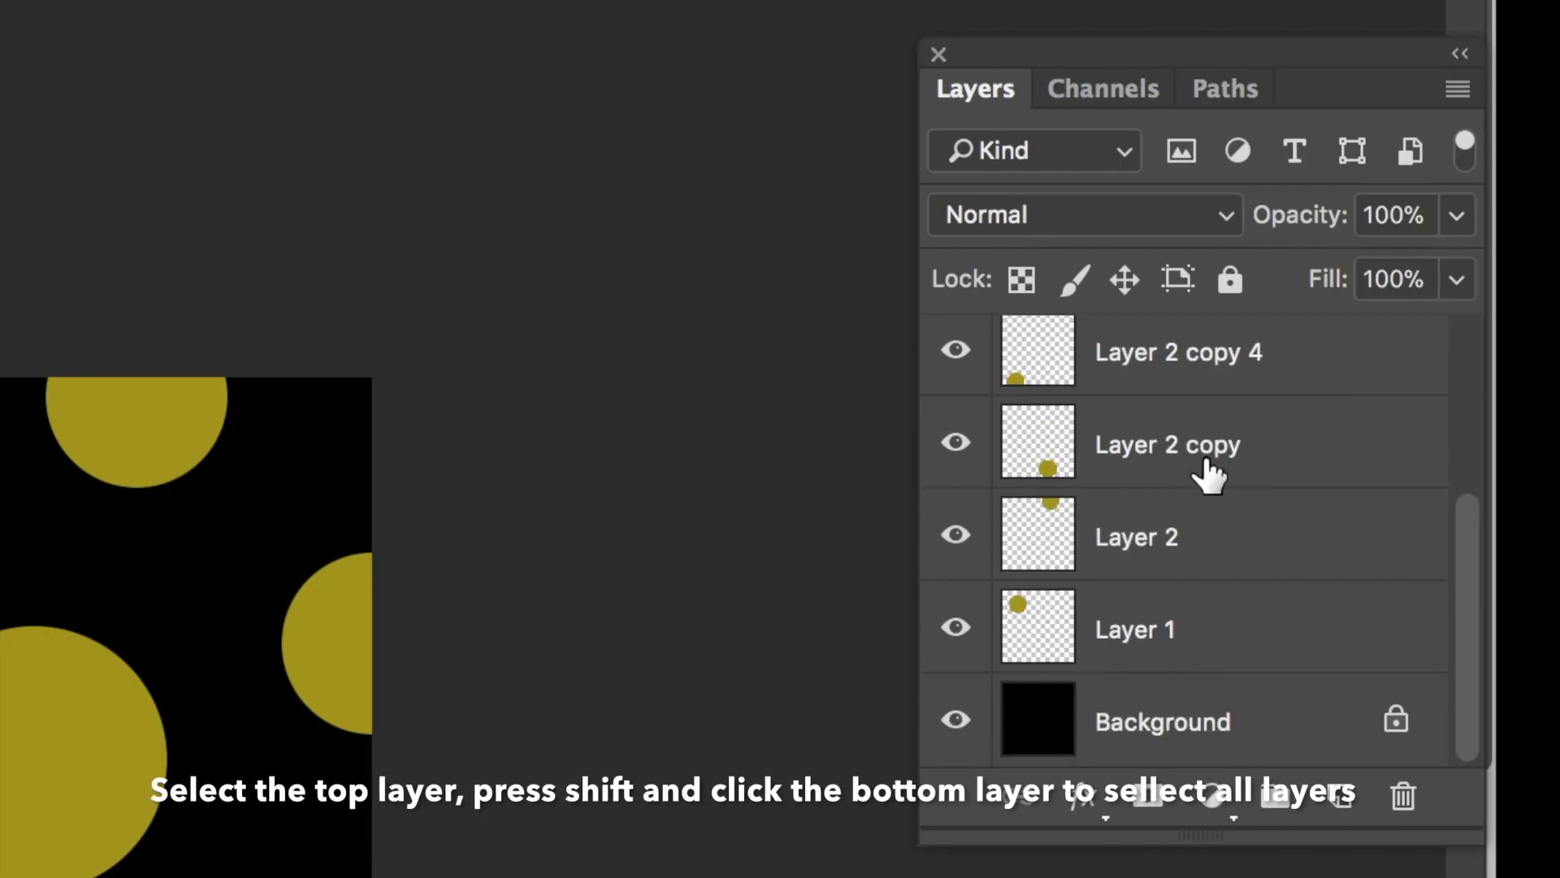
left_click(1193, 723, "shift")
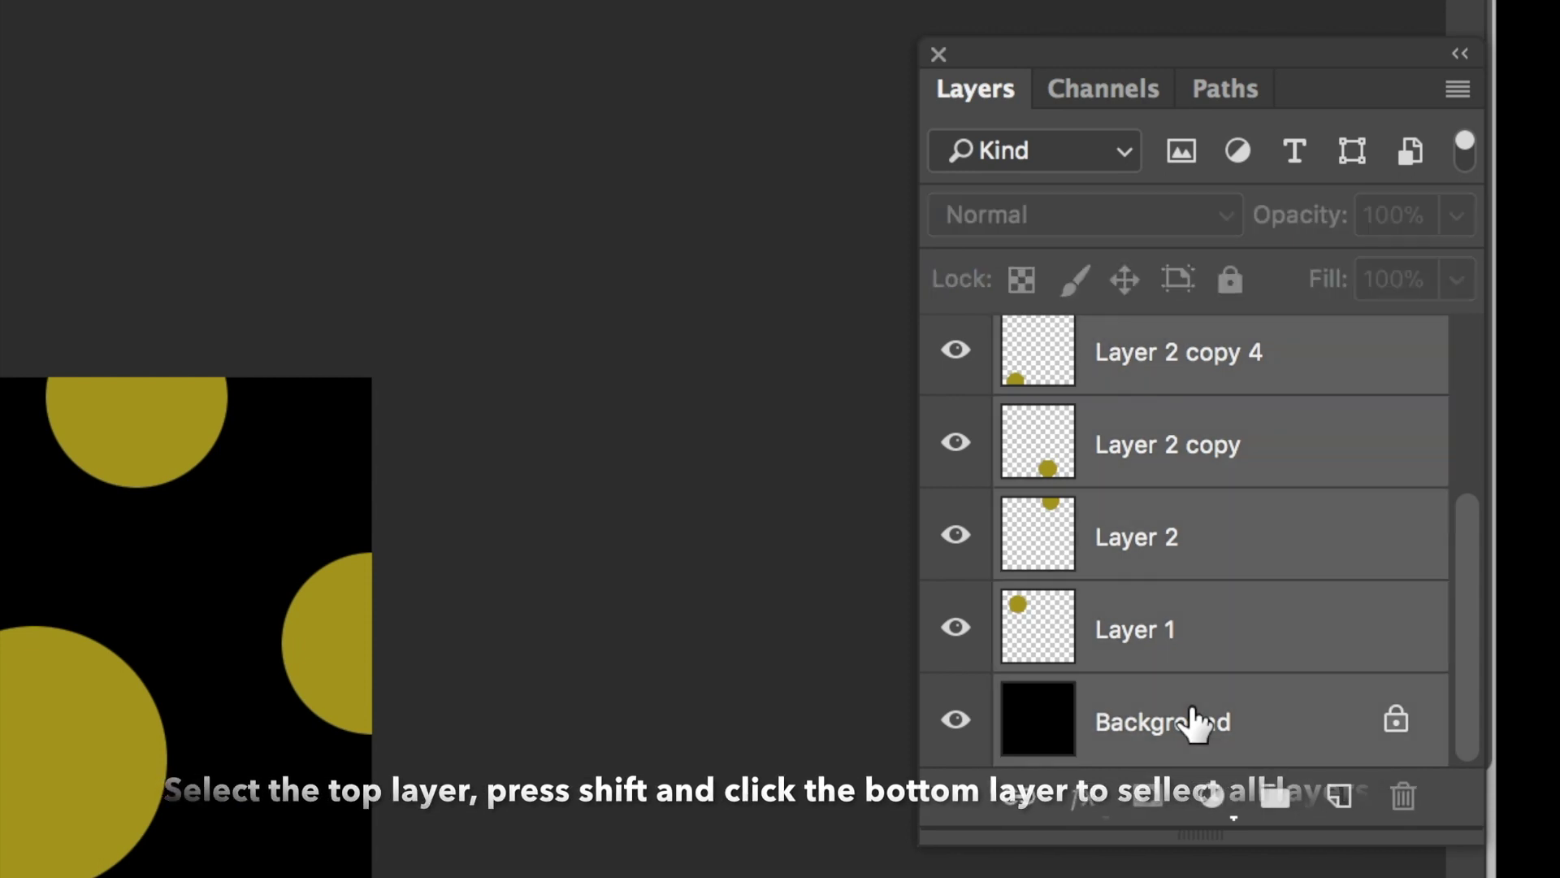
Flatten all selected layers of the circle composition into a single Background layer.
key("ctrl+e")
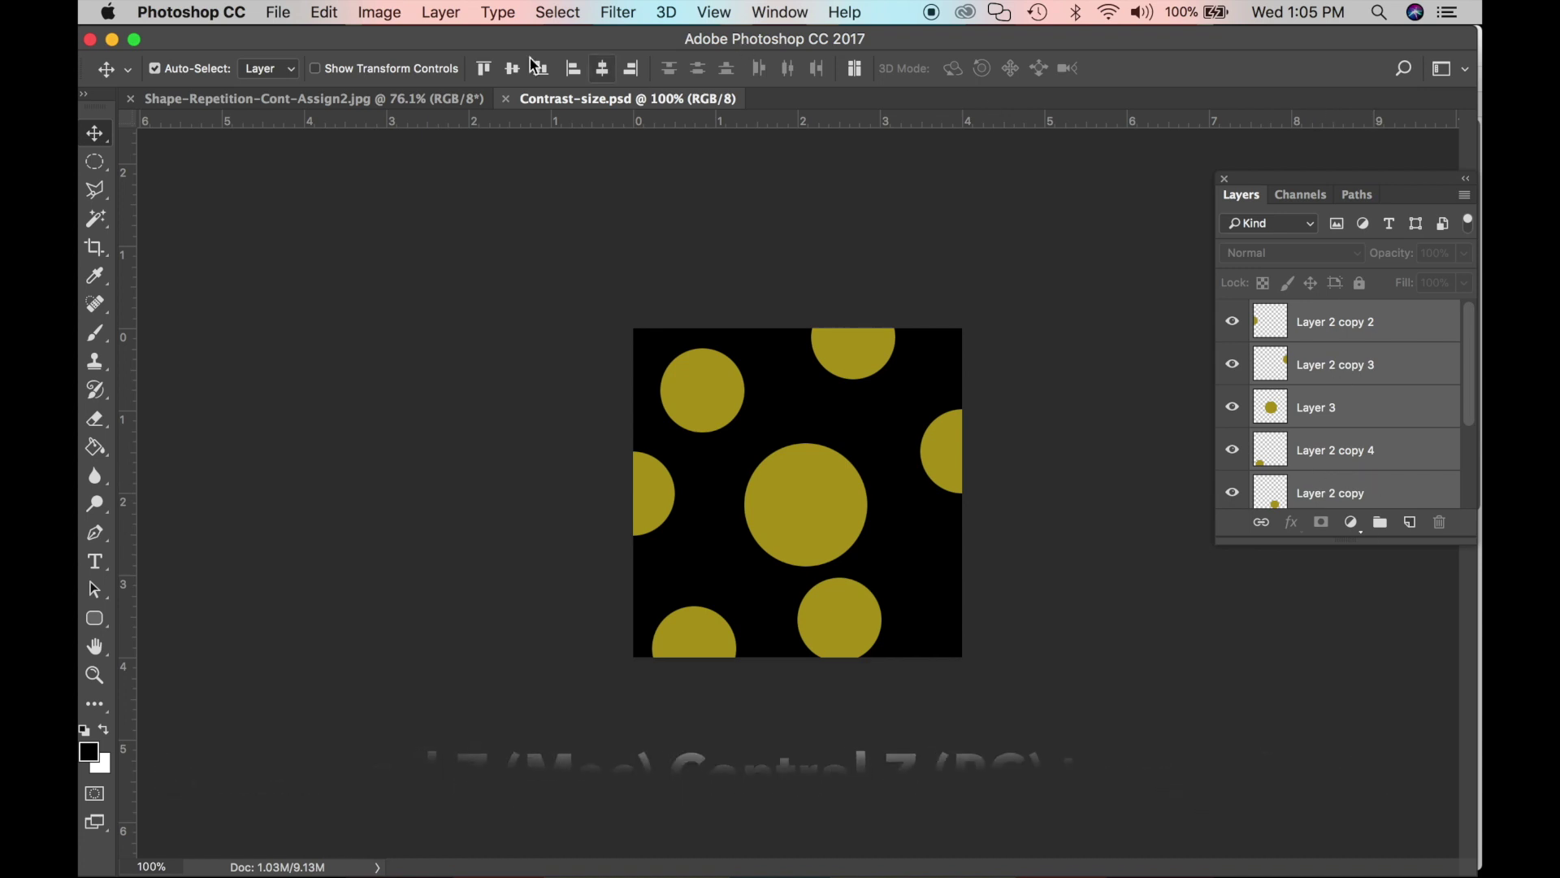
left_click(445, 16)
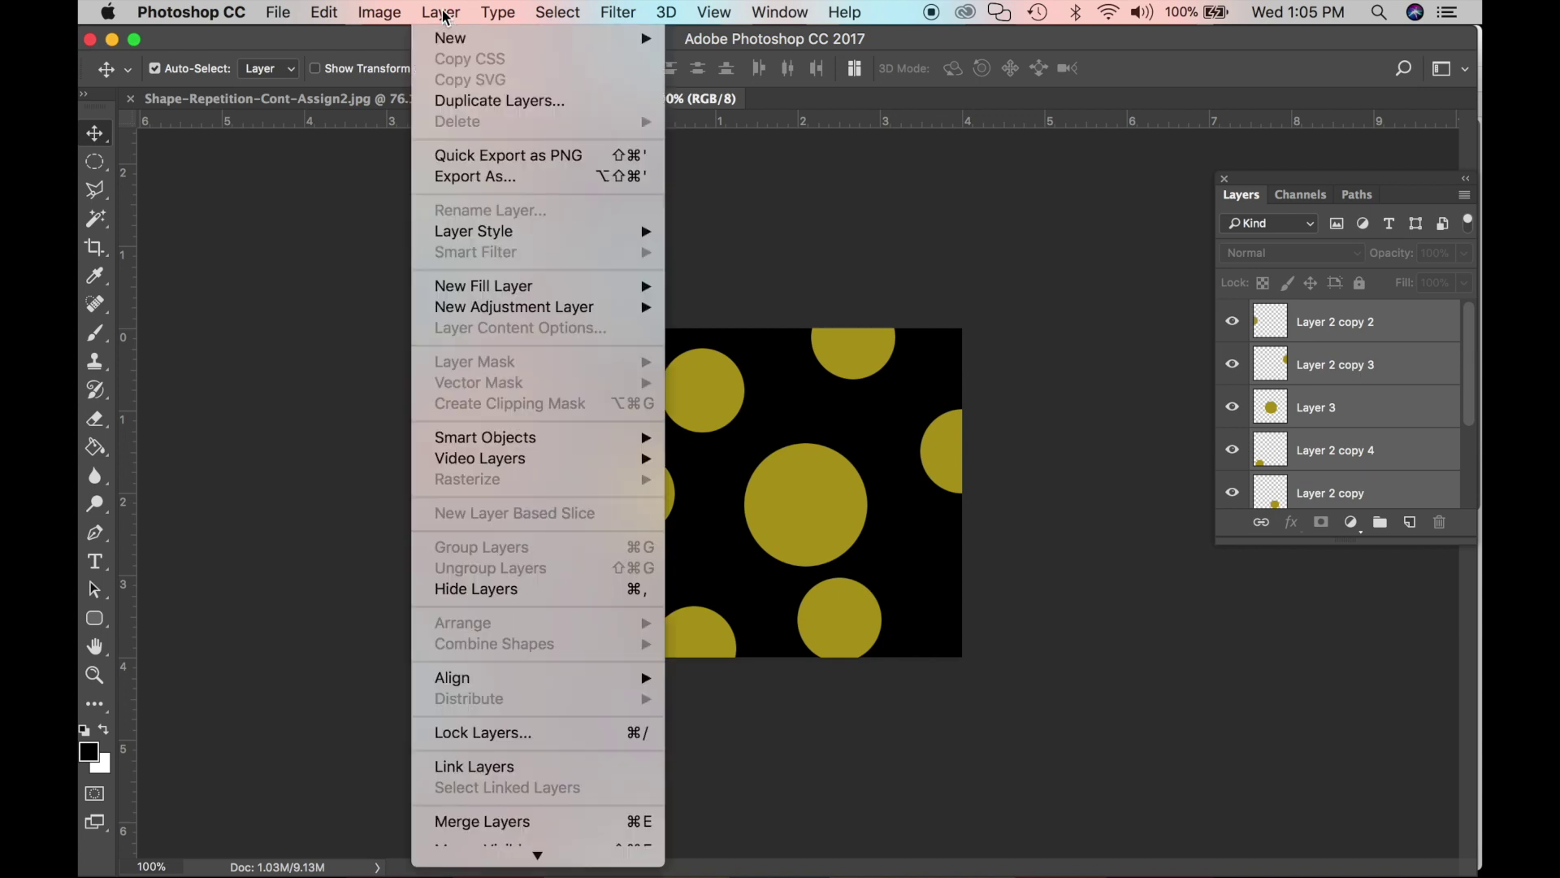
scroll(469, 574, "down", 2)
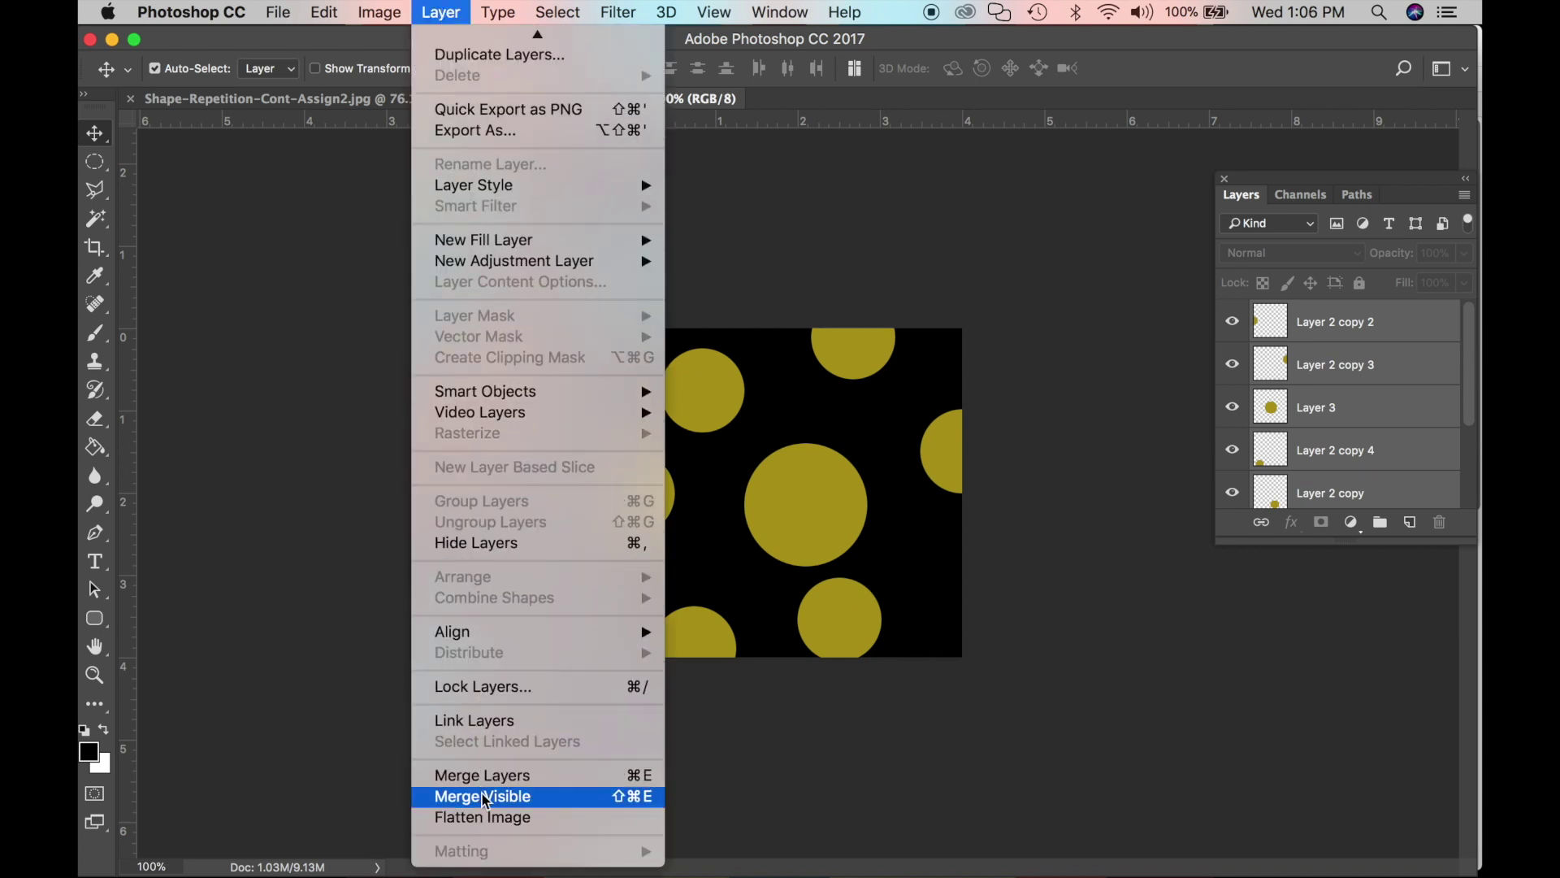
left_click(492, 820)
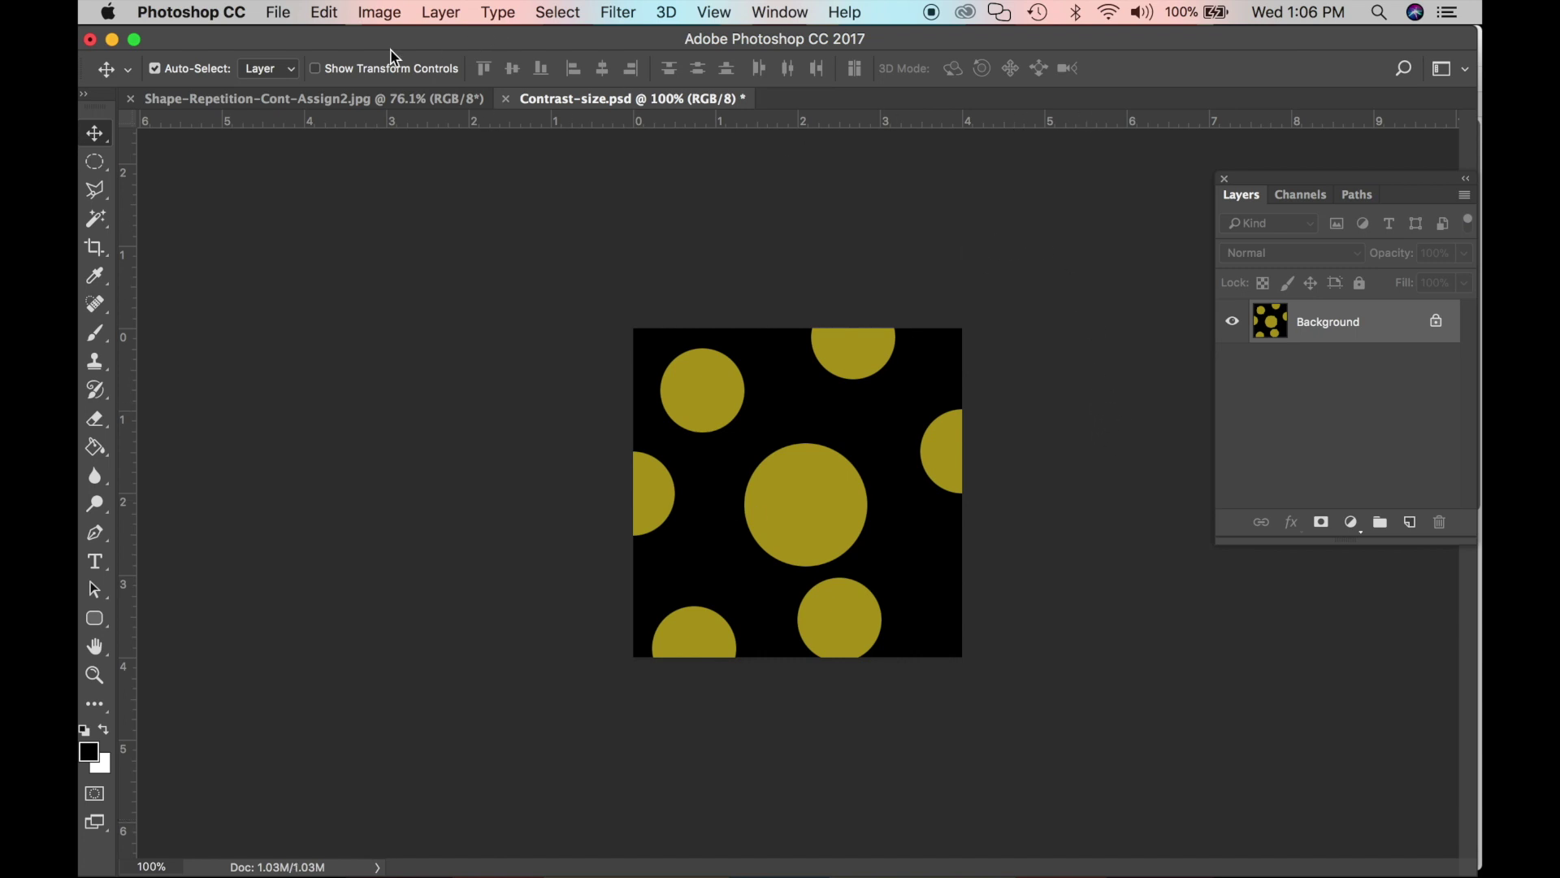
Save the flattened composition as Contrast-size.jpg in the 1120 Digital folder, in JPEG format with quality 12 Maximum and Baseline Optimized.
left_click(278, 13)
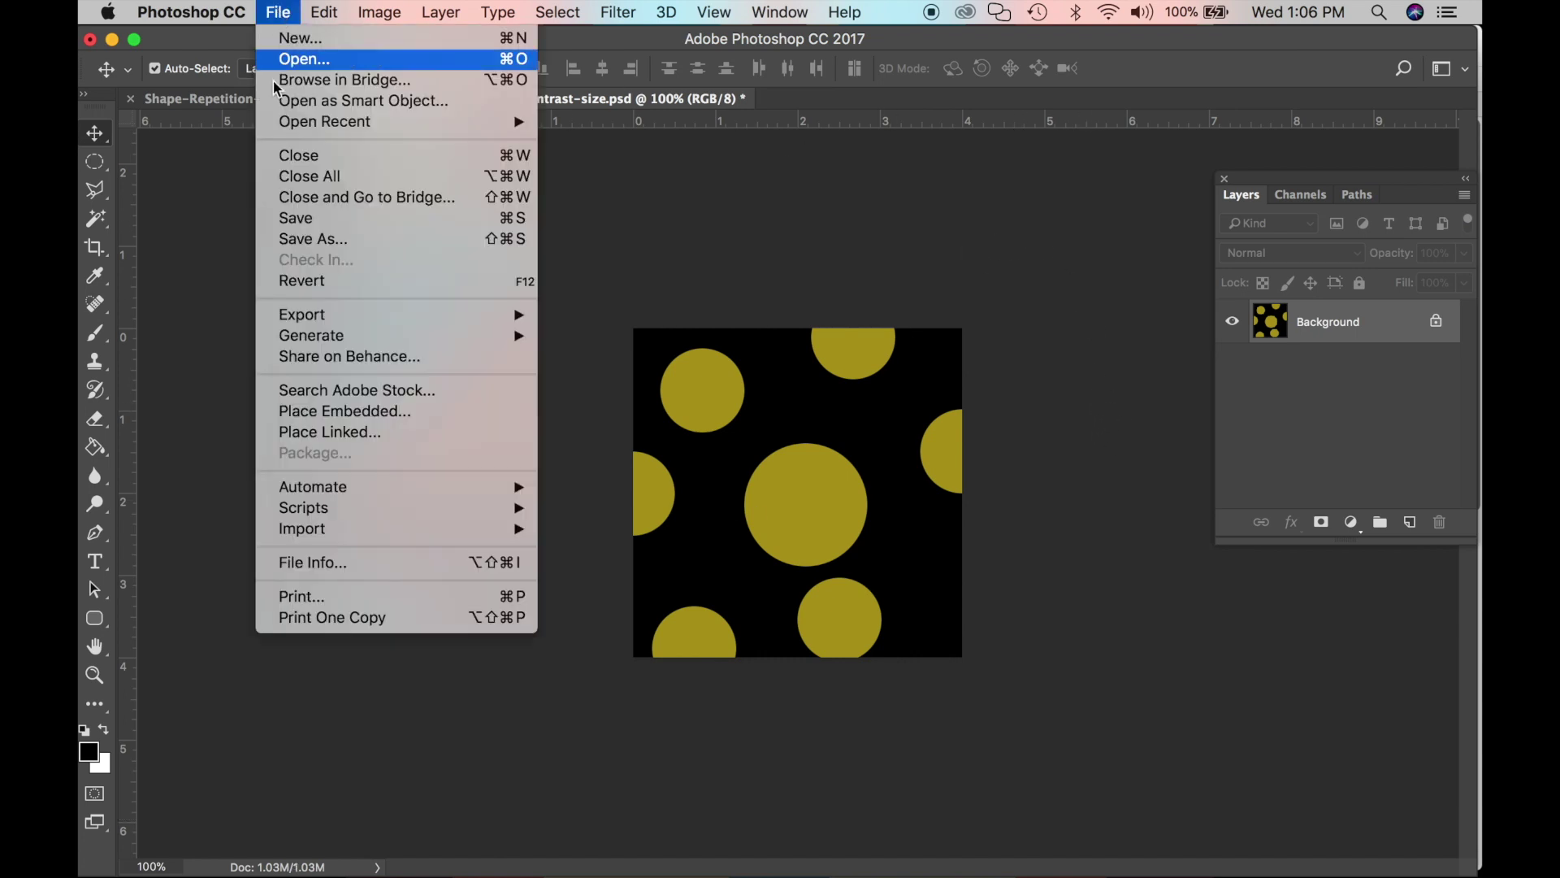
left_click(304, 249)
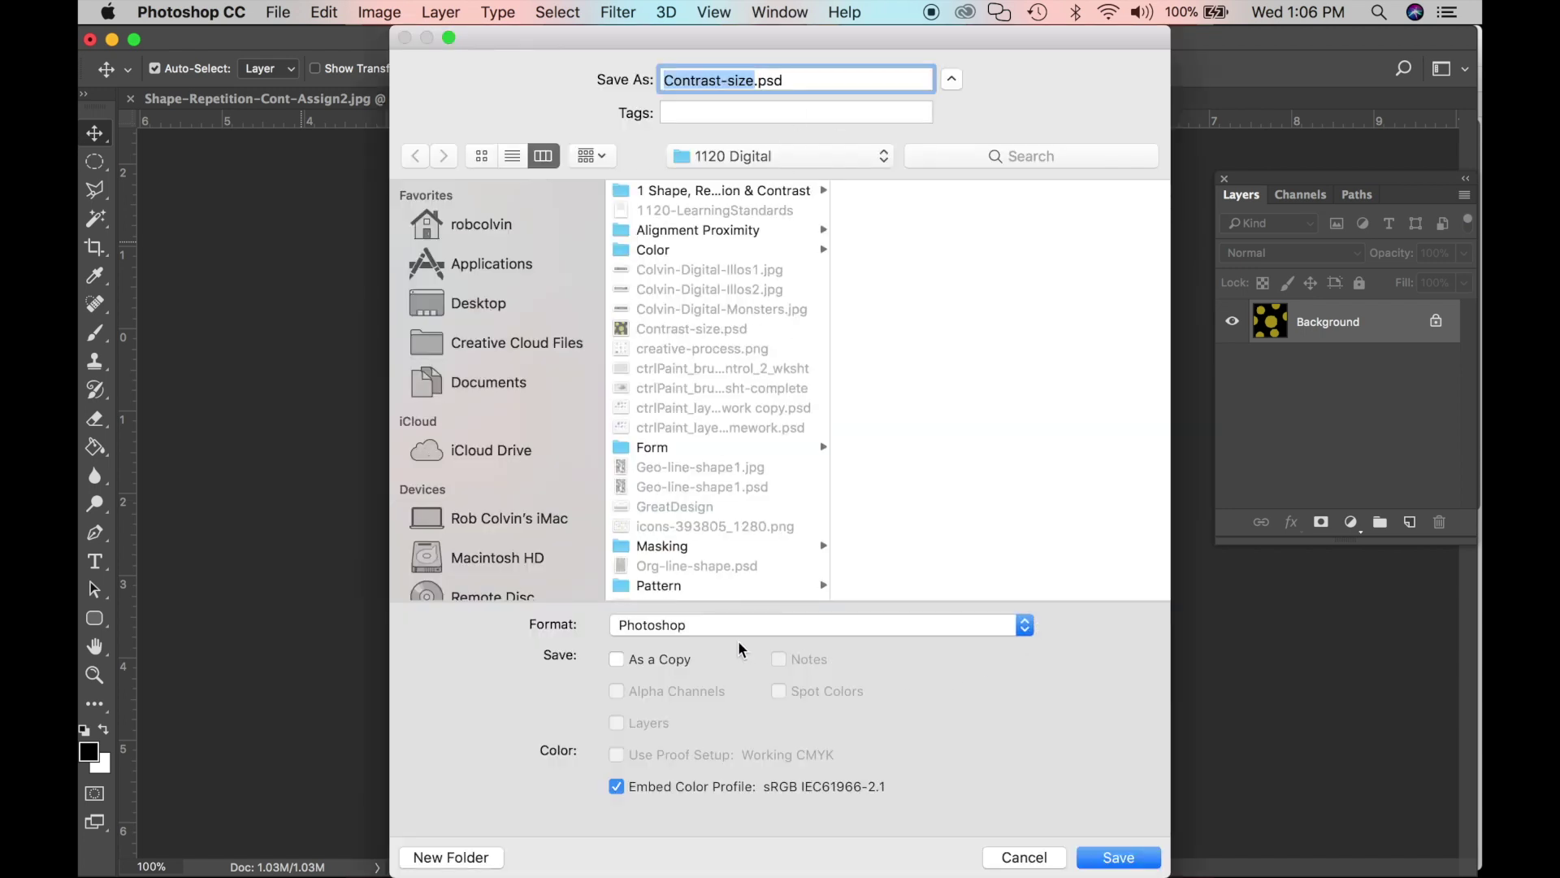
left_click(1026, 626)
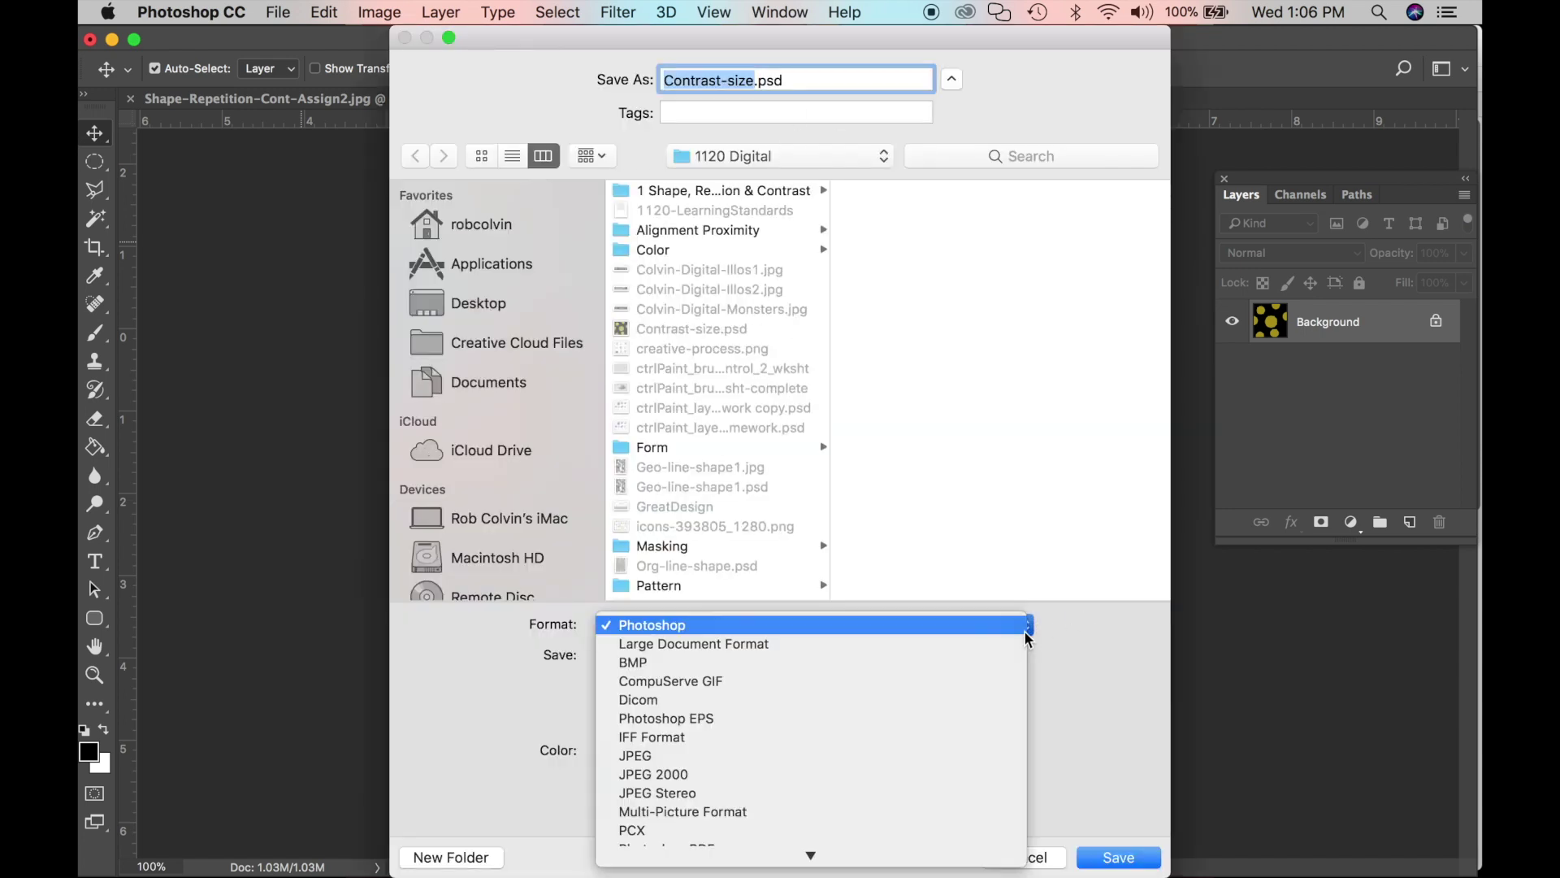
left_click(664, 757)
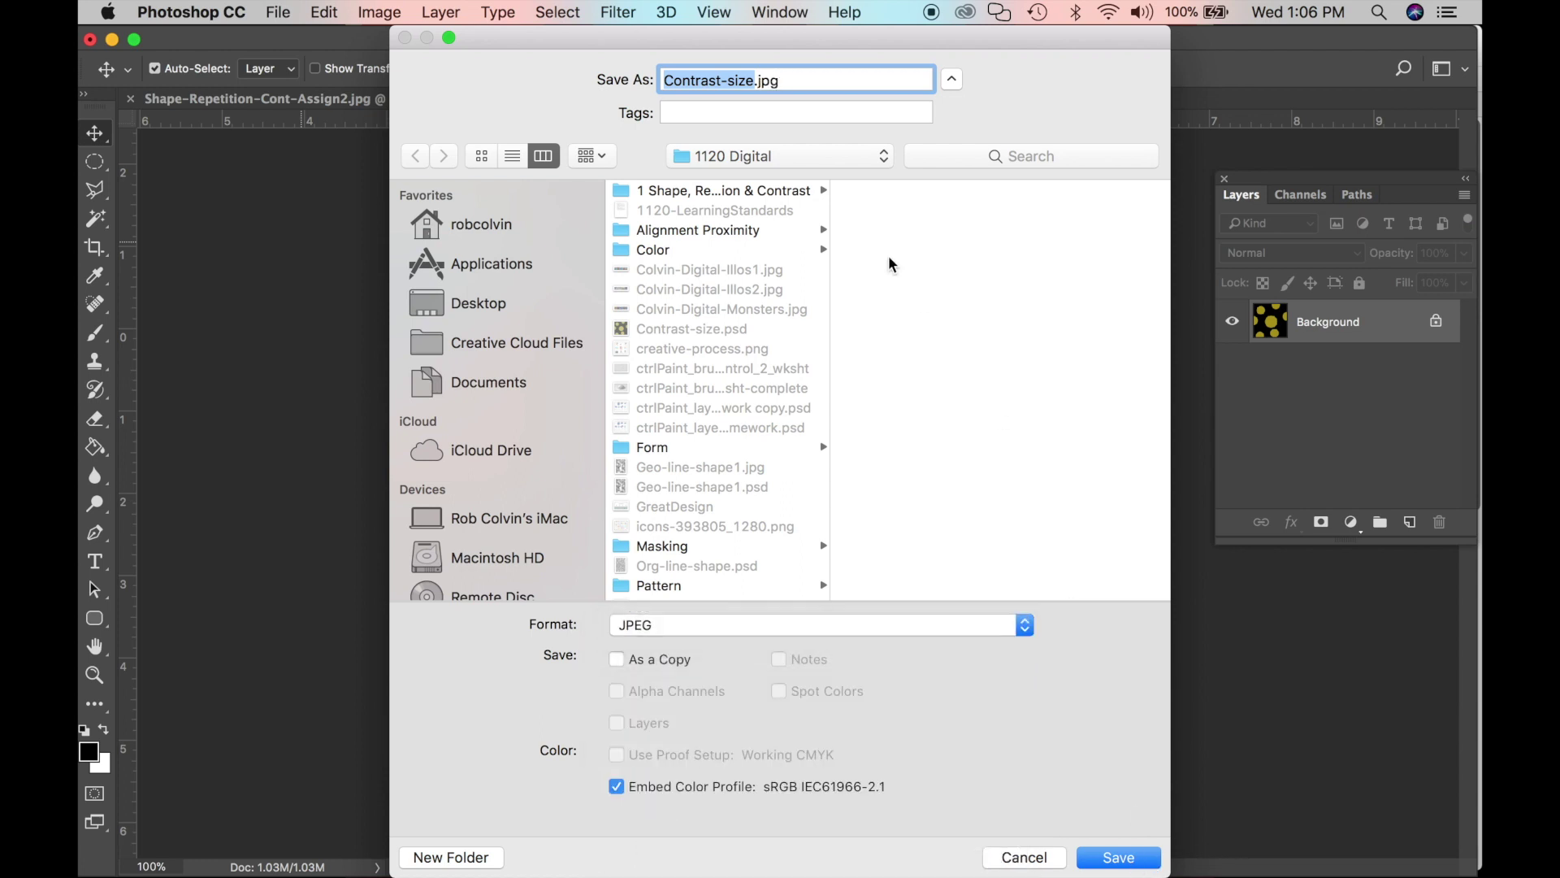
left_click(1148, 863)
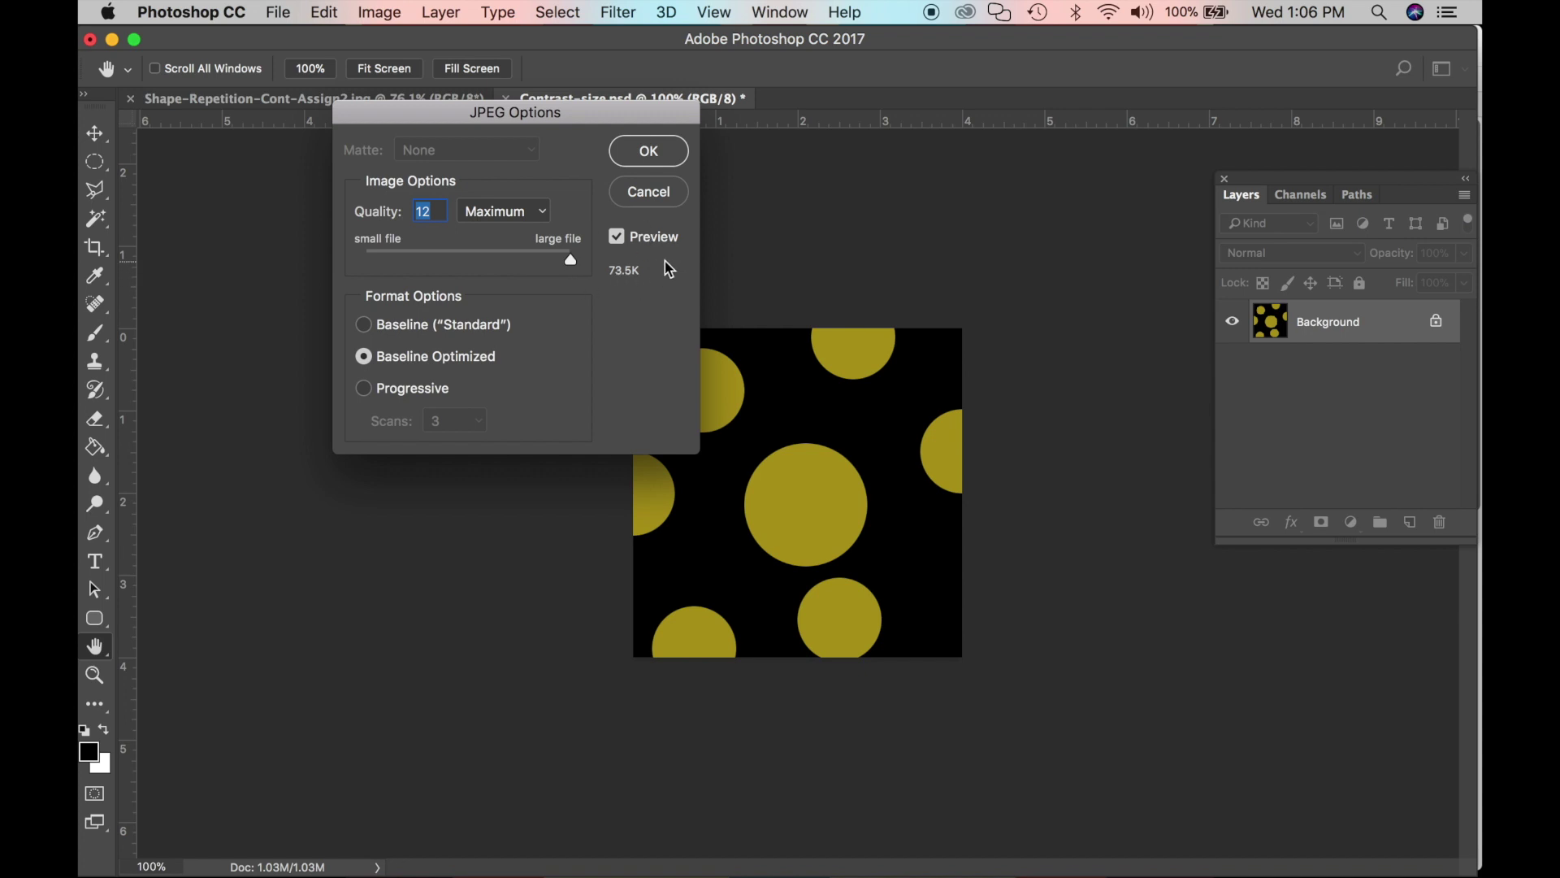
left_click(650, 153)
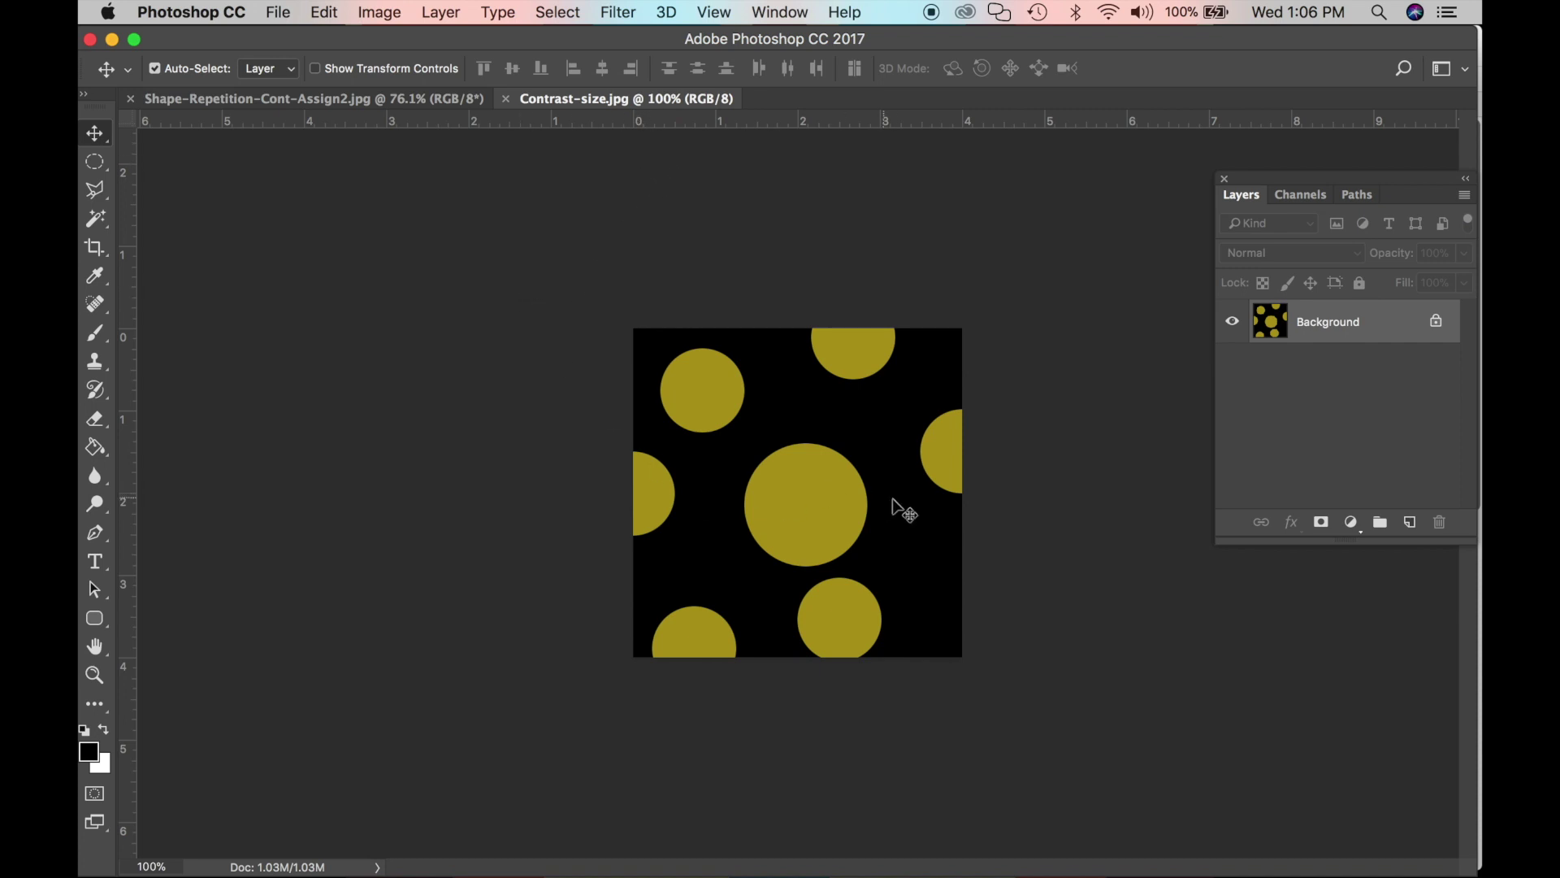
Switch to the Shape-Repetition-Cont-Assign2.jpg document to review the assignment's example compositions.
left_click(393, 101)
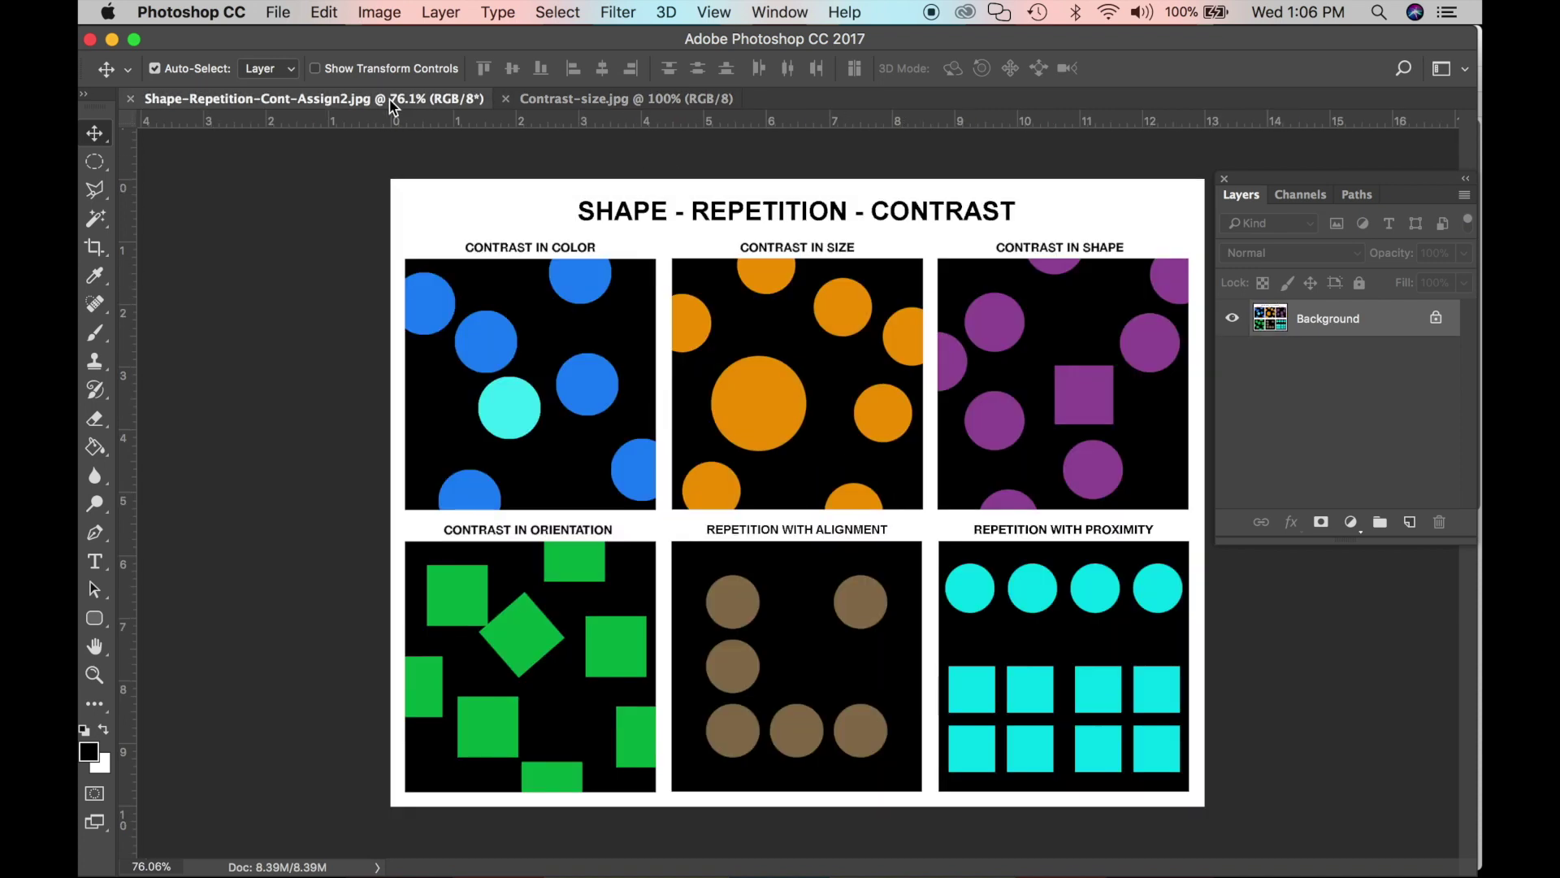